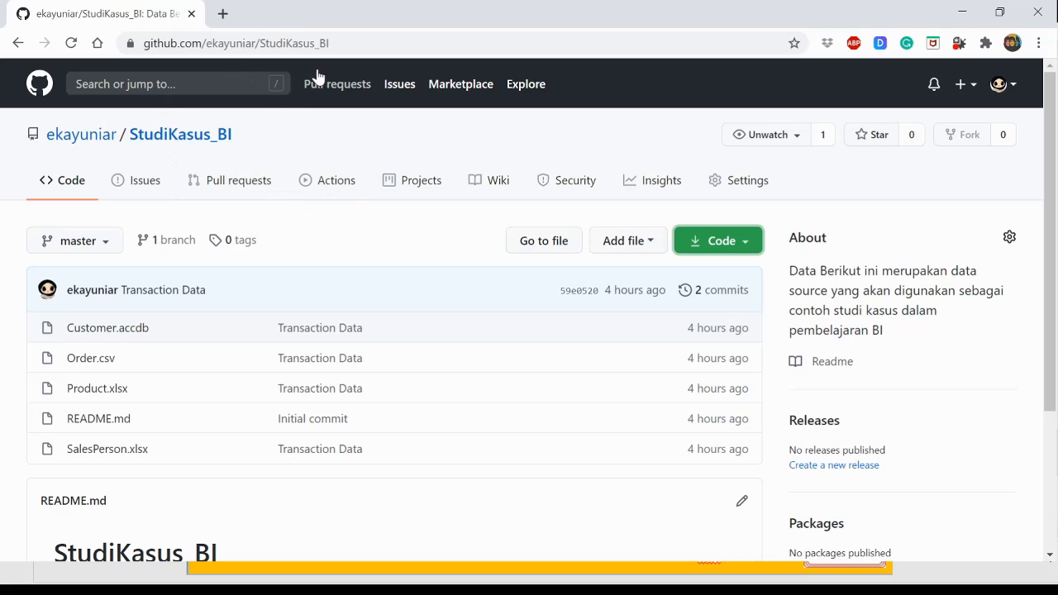
- Review the StudiKasus_BI repository's address, its data source files and the available options for downloading them
{"action": "left_click", "coordinate": [368, 45]}
{"action": "left_click", "coordinate": [371, 47]}
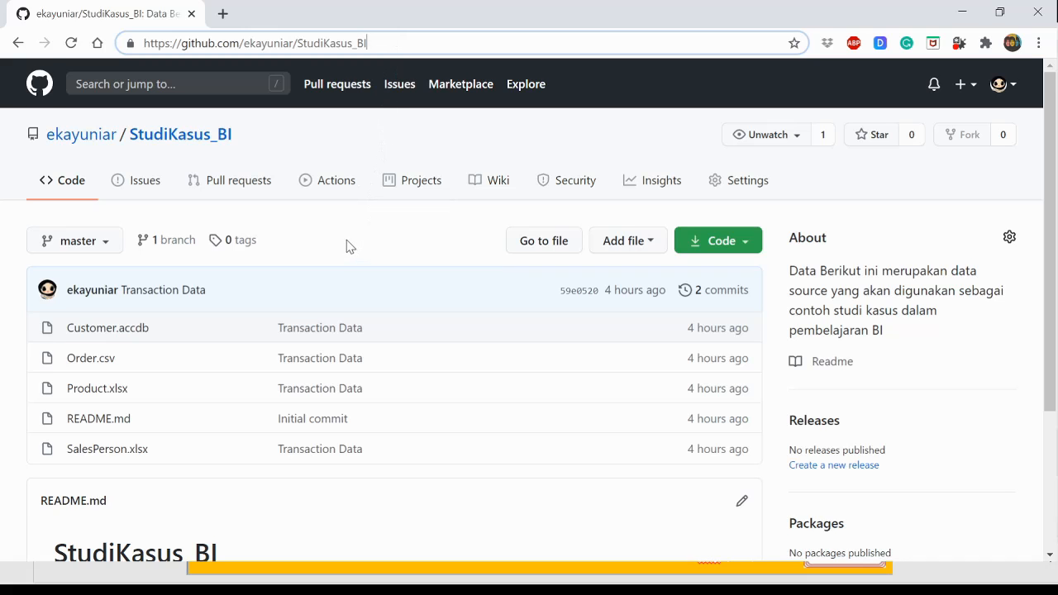
{"action": "scroll", "coordinate": [348, 246], "scroll_direction": "down", "scroll_amount": 1}
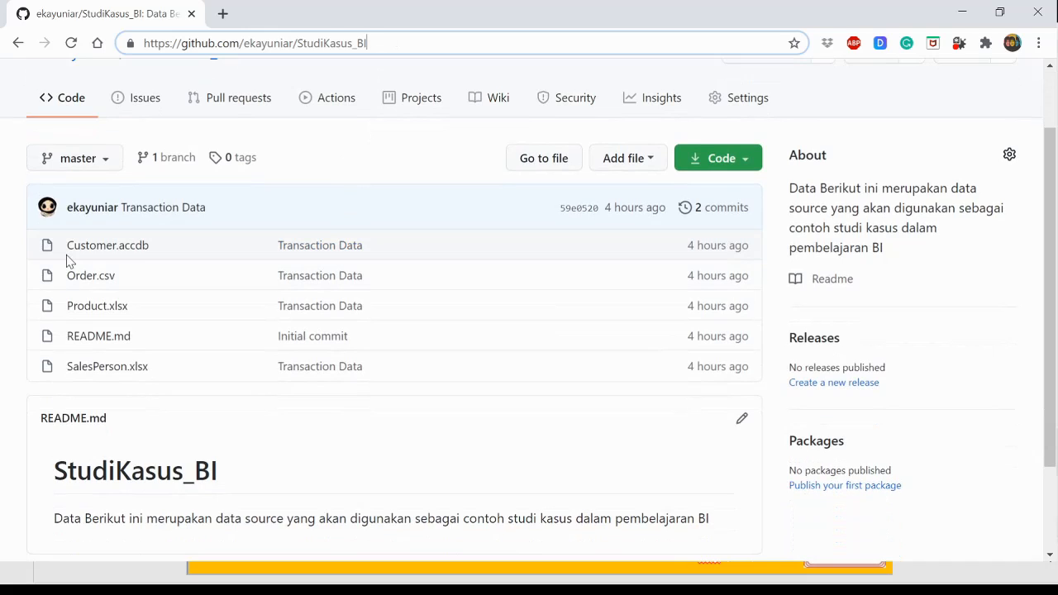
{"action": "left_click", "coordinate": [744, 165]}
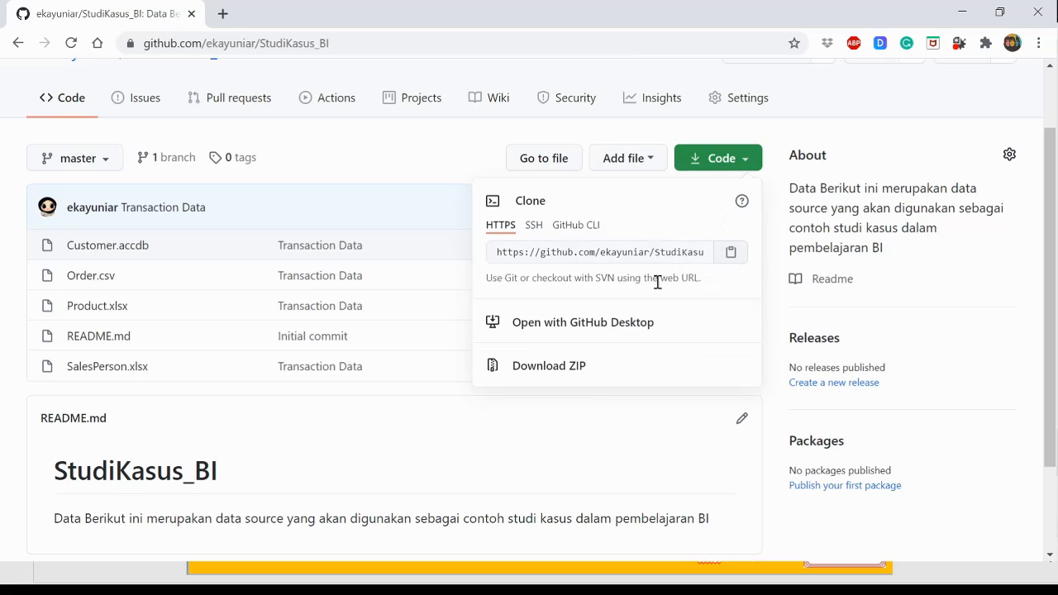
{"action": "left_click", "coordinate": [446, 152]}
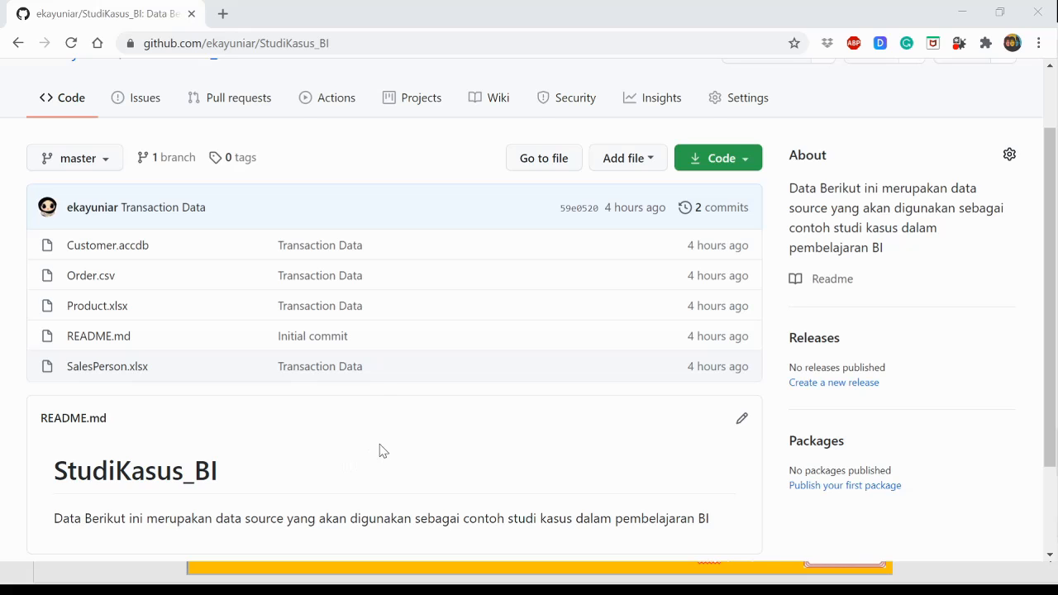
- Switch to the blank Excel workbook Book1 and select cell A1
{"action": "key", "text": "alt+Tab"}
{"action": "key", "text": "alt+Tab"}
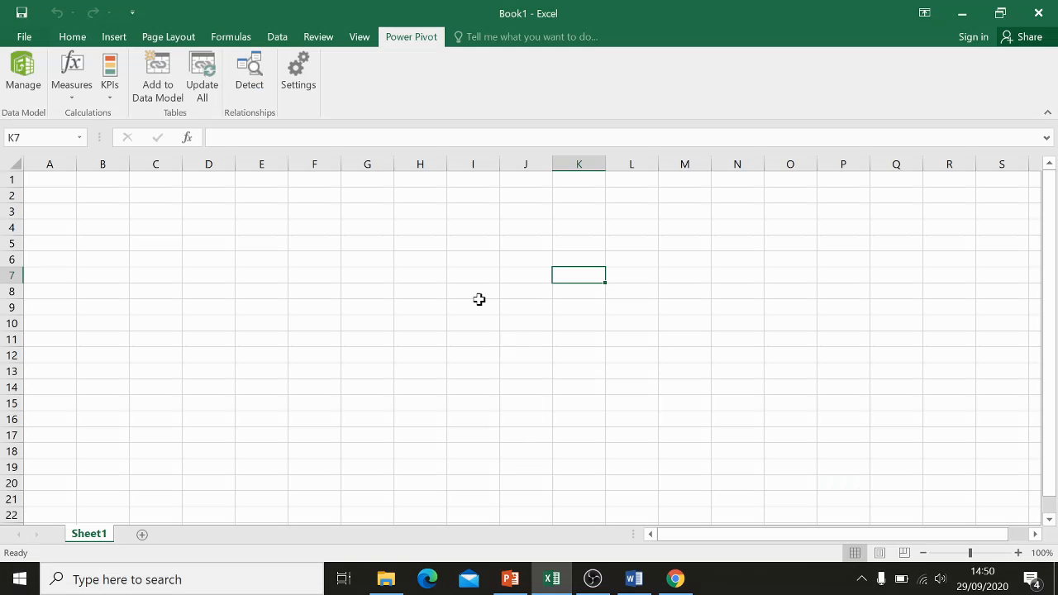
{"action": "left_click", "coordinate": [350, 243]}
{"action": "left_click", "coordinate": [72, 185]}
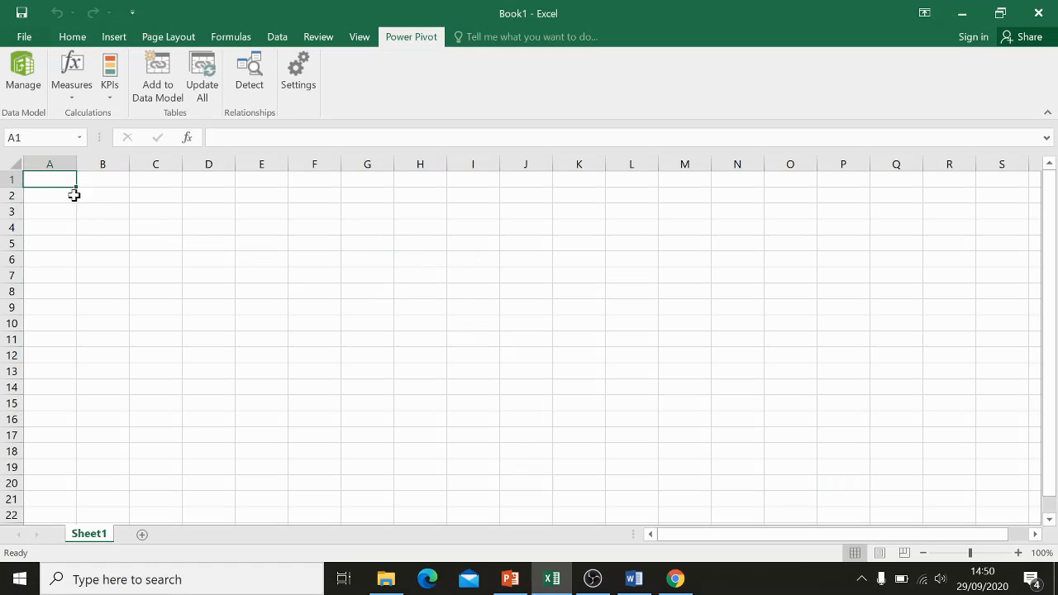
- Switch to File Explorer and open the Sumber Data folder inside PTA 2016-2017 > BI on Local Disk (D:)
{"action": "left_click", "coordinate": [373, 581]}
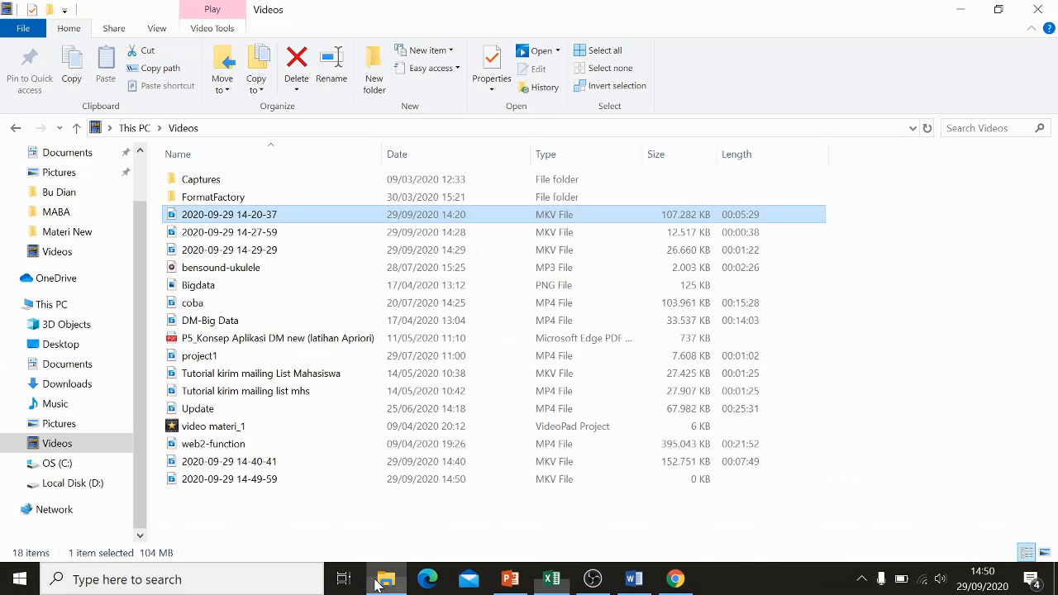
{"action": "left_click", "coordinate": [100, 492]}
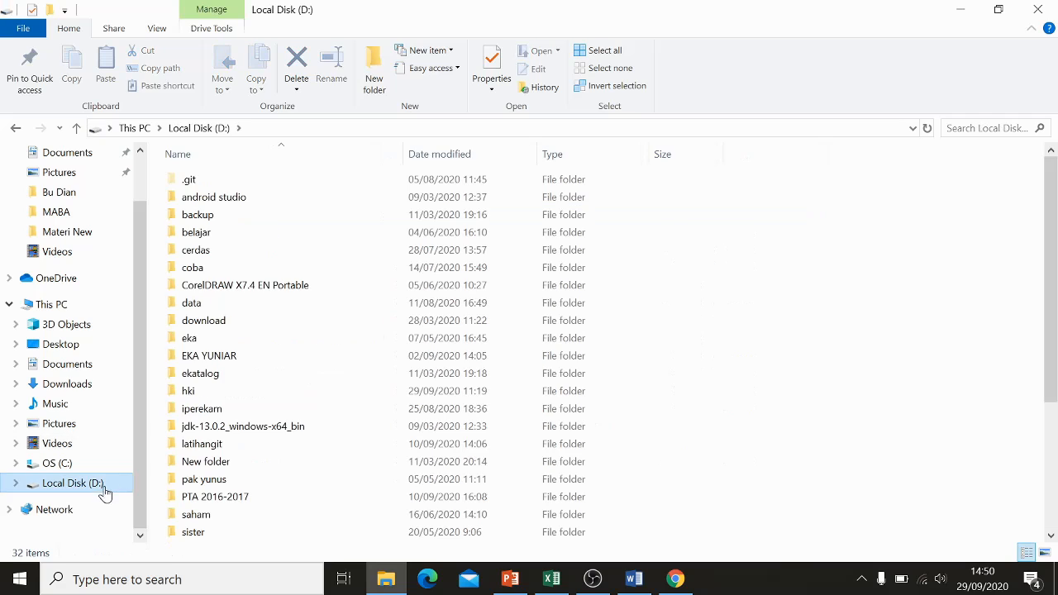
{"action": "left_click", "coordinate": [238, 501]}
{"action": "double_click", "coordinate": [237, 501]}
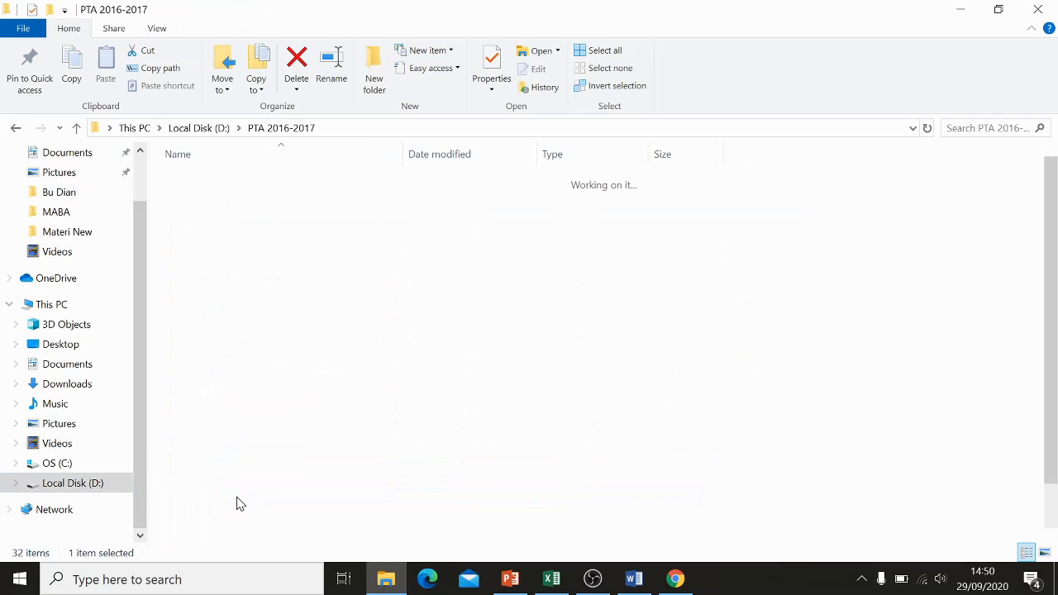
{"action": "double_click", "coordinate": [204, 202]}
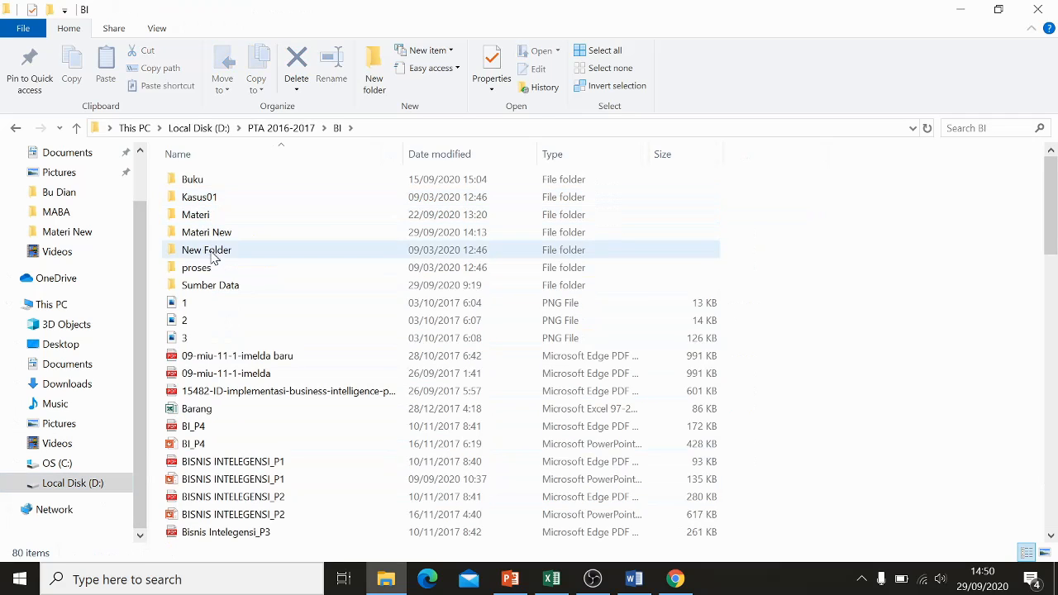
{"action": "double_click", "coordinate": [217, 286]}
- Return to the Excel workbook and open its Power Pivot data model window at full screen size
{"action": "key", "text": "alt+Tab"}
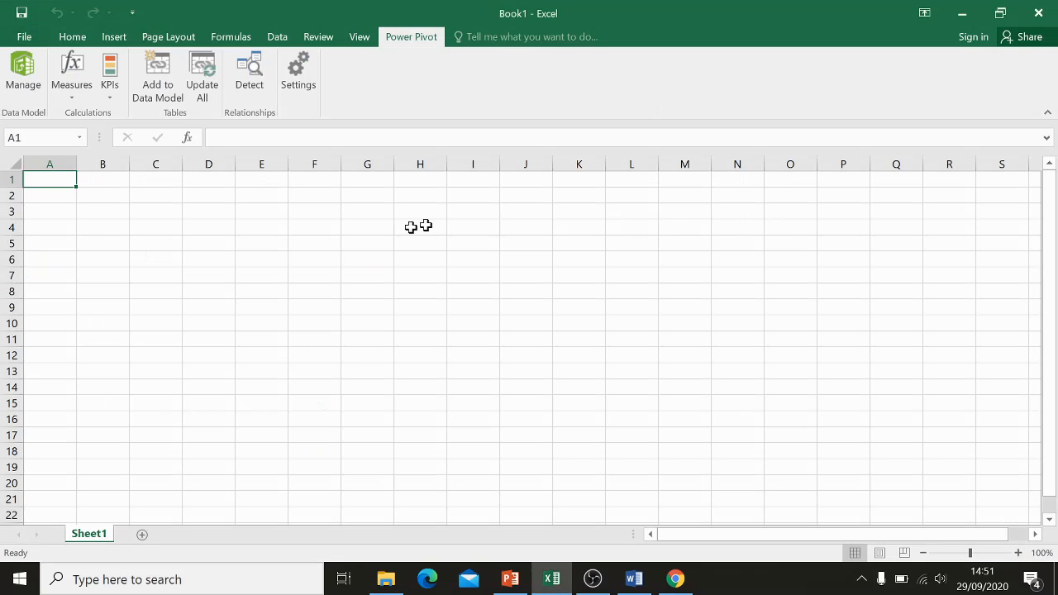
{"action": "left_click", "coordinate": [319, 239]}
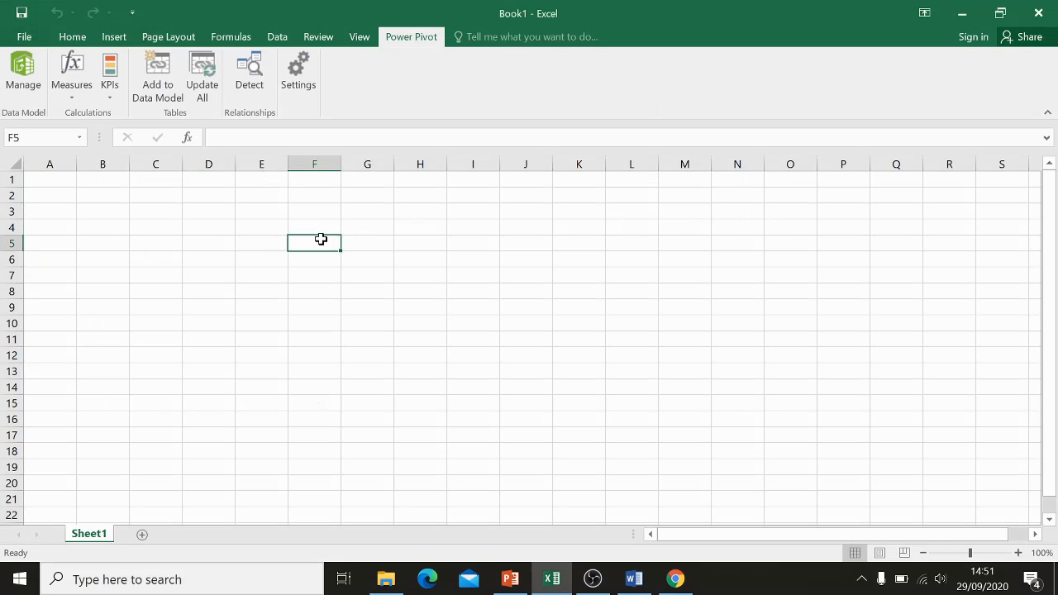
{"action": "left_click", "coordinate": [45, 176]}
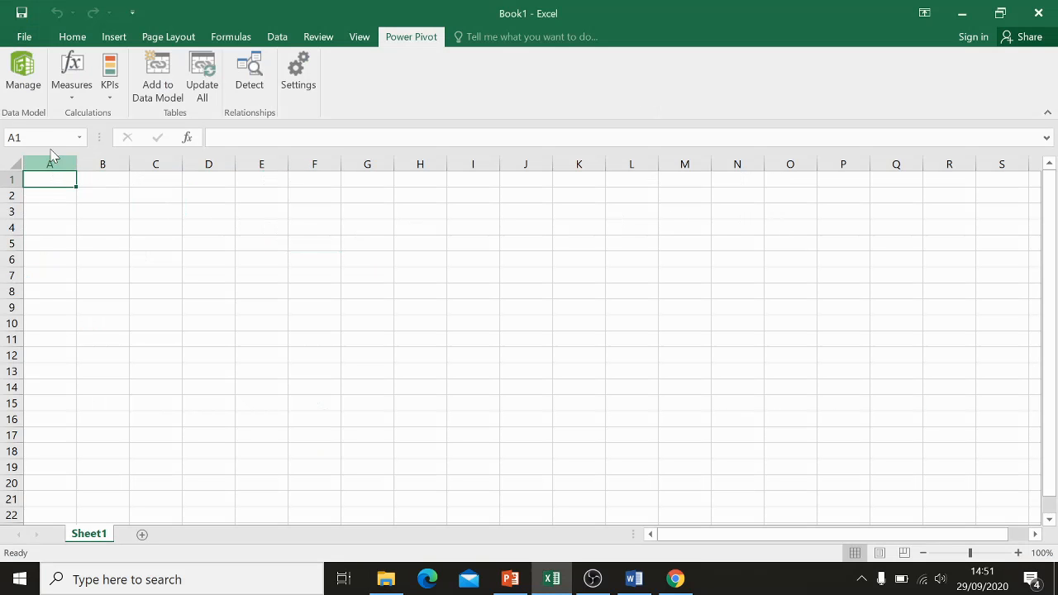
{"action": "left_click", "coordinate": [21, 76]}
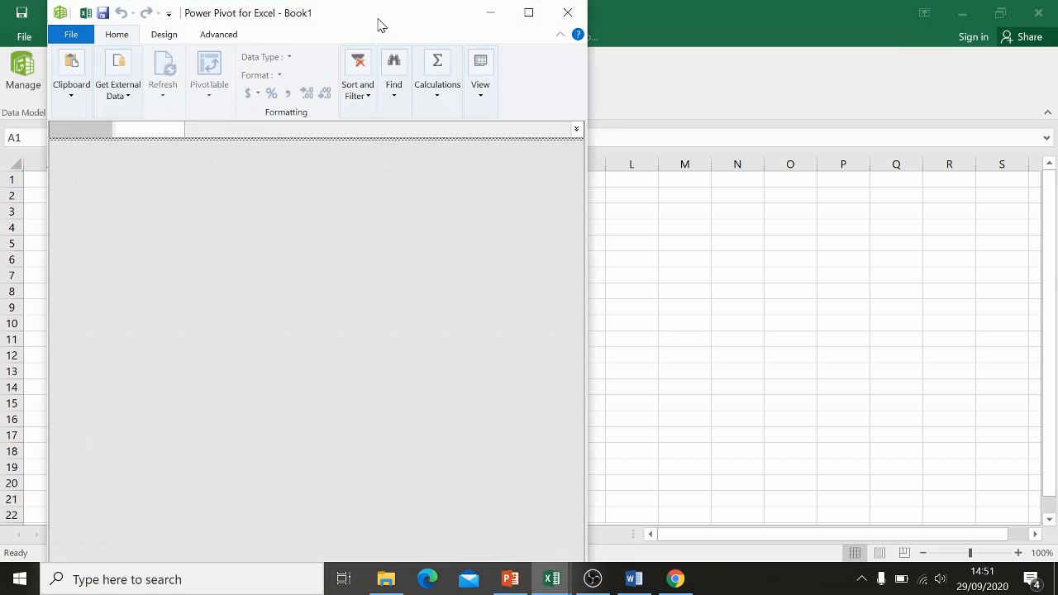
{"action": "left_click_drag", "start_coordinate": [380, 18], "coordinate": [573, 28]}
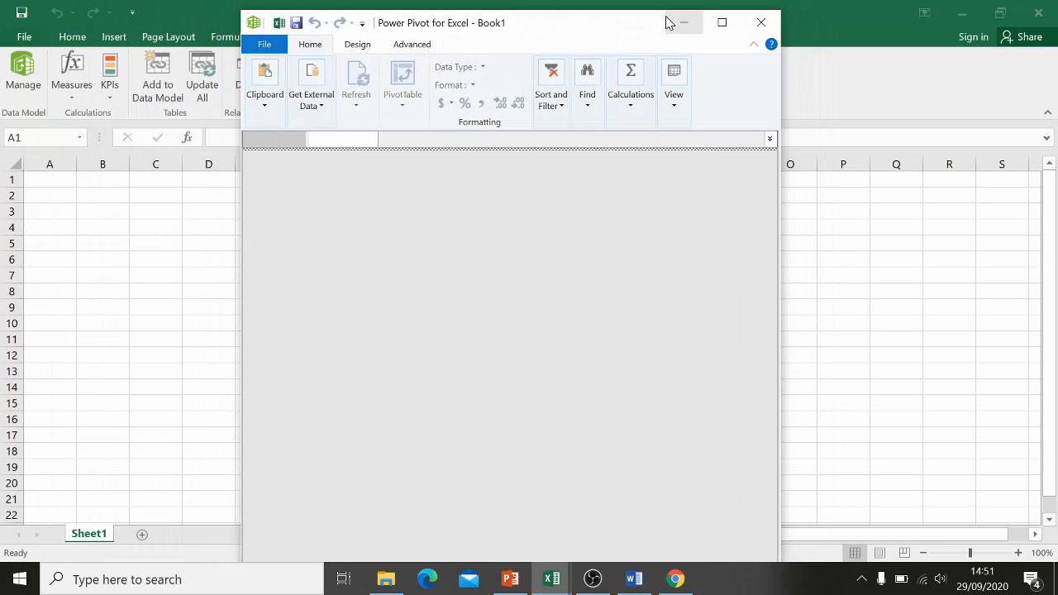
{"action": "double_click", "coordinate": [608, 23]}
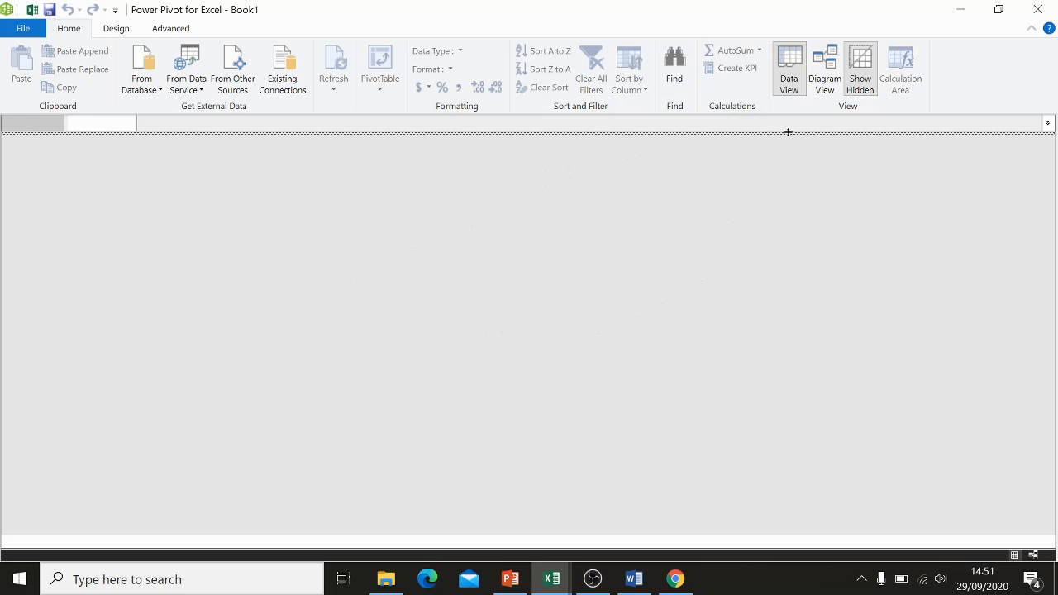
- Examine the external data options for databases, data services and other sources, leaving the Table Import Wizard without importing
{"action": "left_click", "coordinate": [145, 93]}
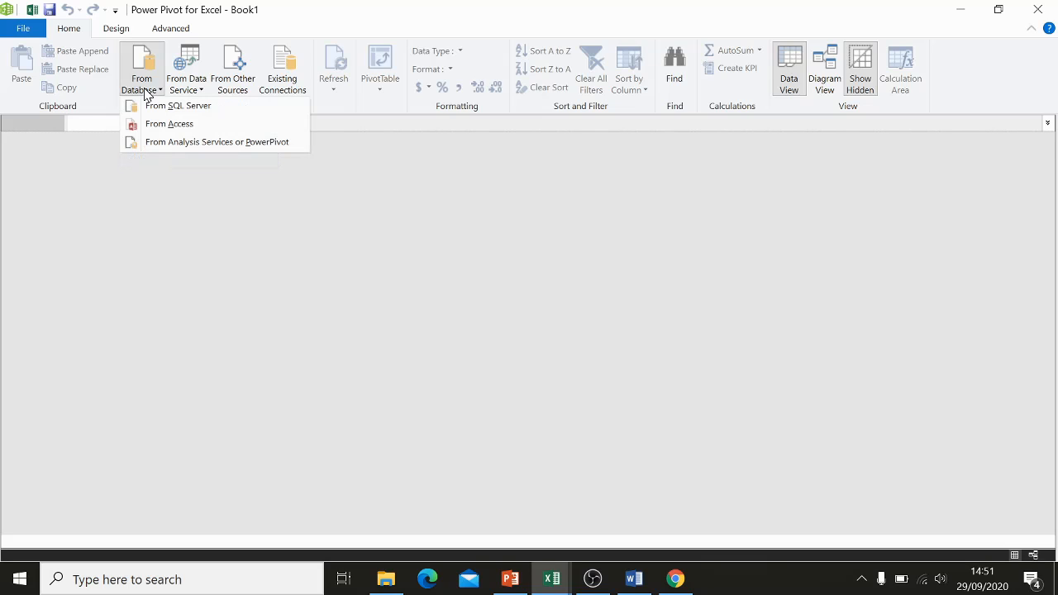
{"action": "left_click", "coordinate": [200, 93]}
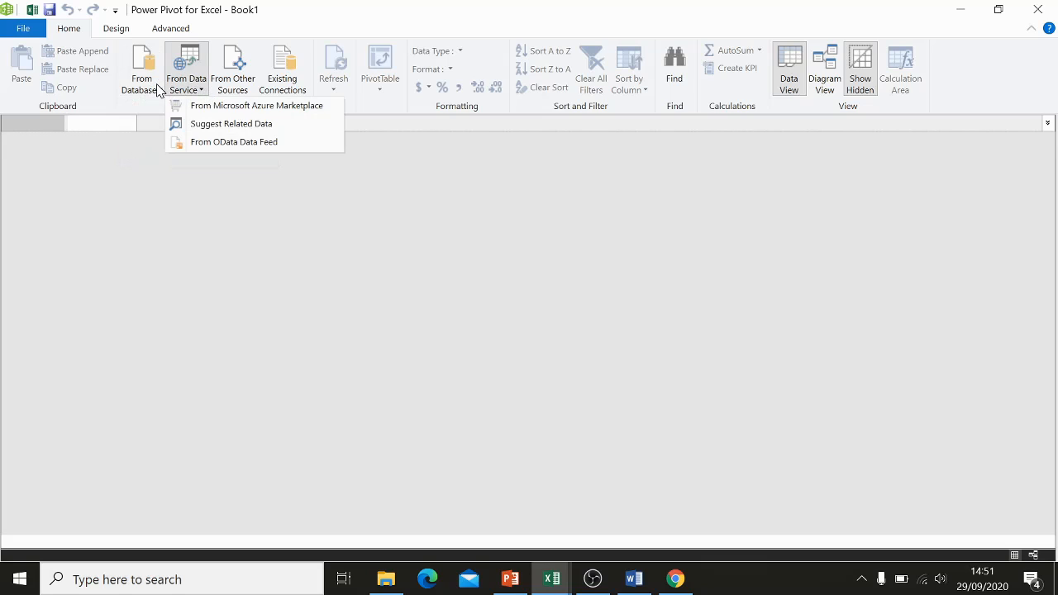
{"action": "mouse_move", "coordinate": [157, 89]}
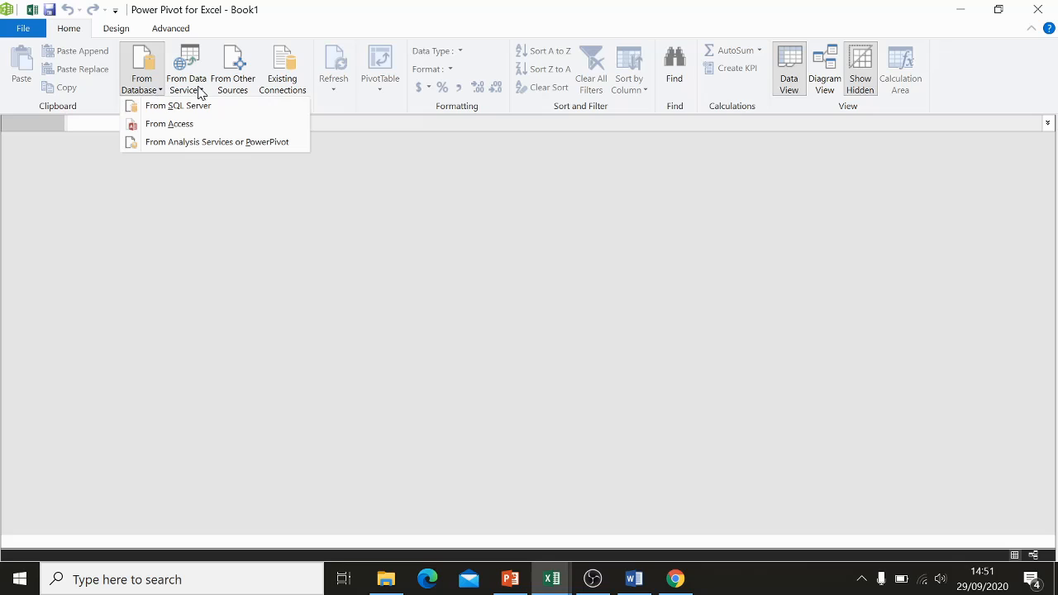
{"action": "mouse_move", "coordinate": [200, 91]}
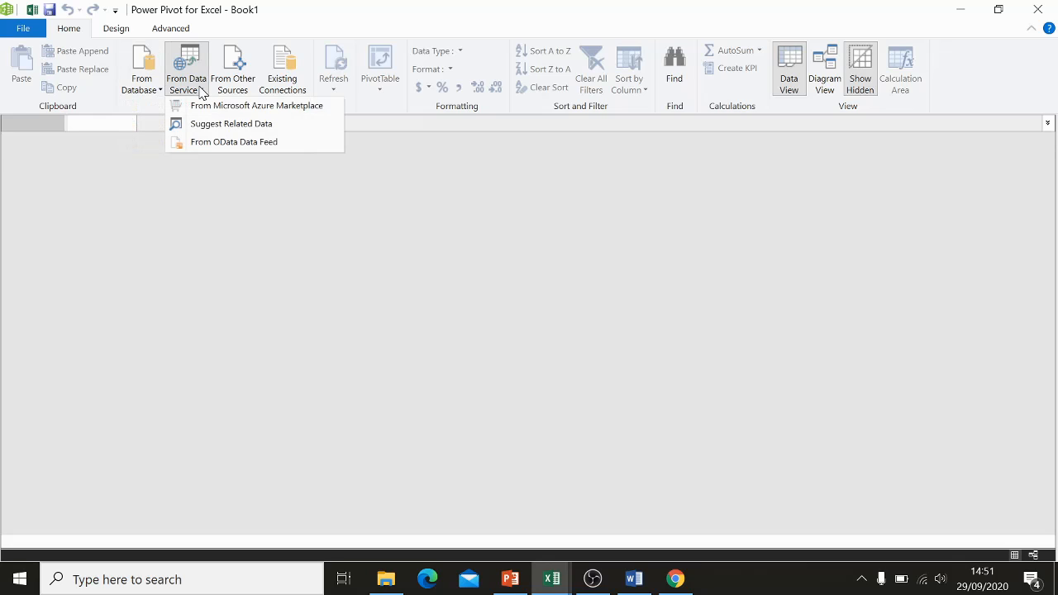
{"action": "left_click", "coordinate": [230, 83]}
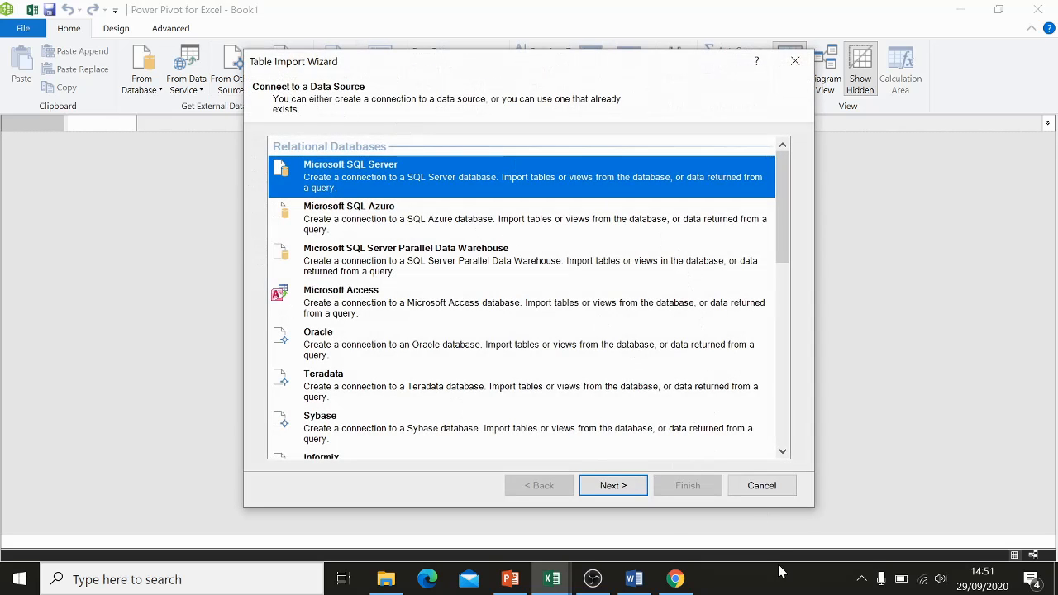
{"action": "left_click", "coordinate": [742, 489]}
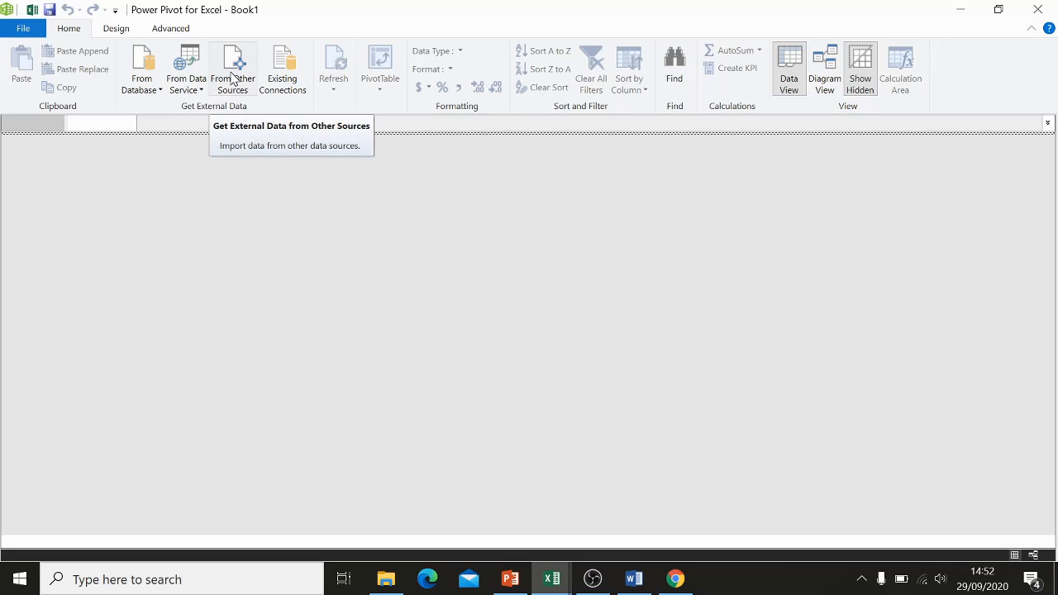
- Switch to the PowerPoint Studi Kasus slide to check the source file and required output, and return to Power Pivot
{"action": "key", "text": "alt+Tab"}
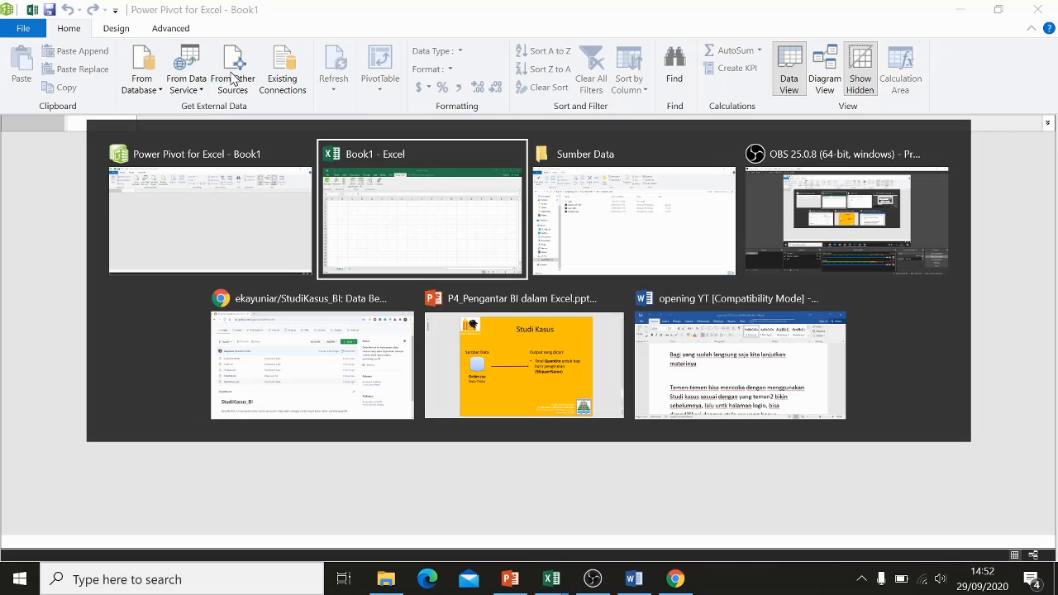
{"action": "left_click", "coordinate": [472, 354]}
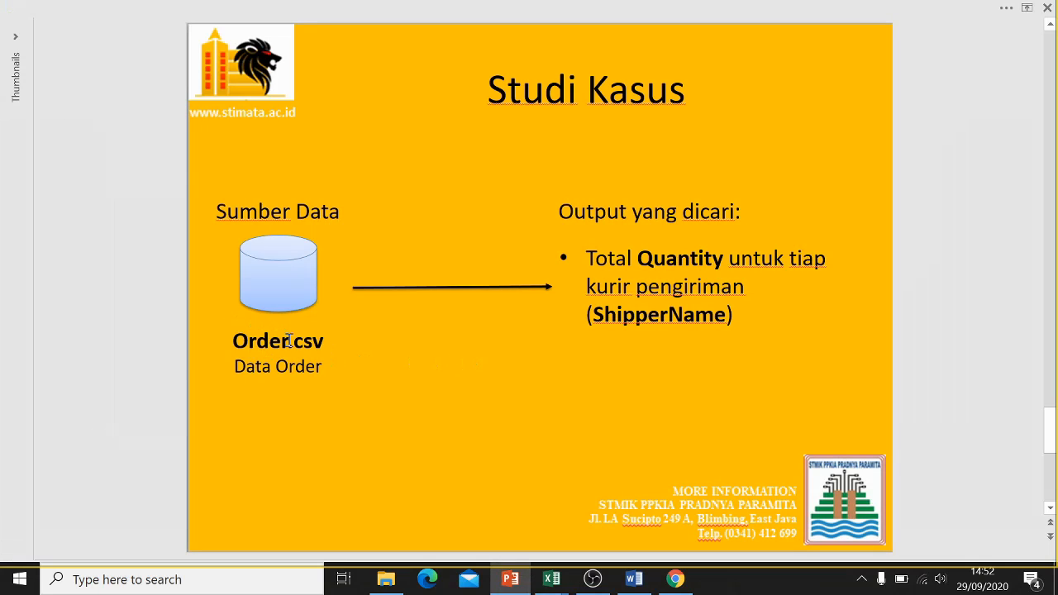
{"action": "key", "text": "alt+Tab"}
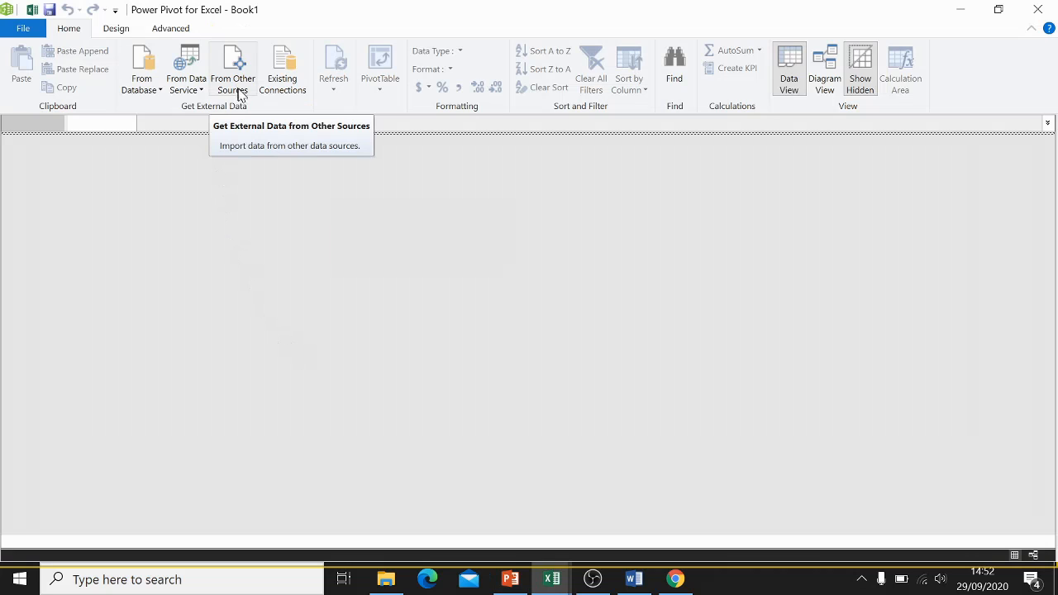
- Start a table import from other sources and choose Text File as the data source type
{"action": "left_click", "coordinate": [236, 84]}
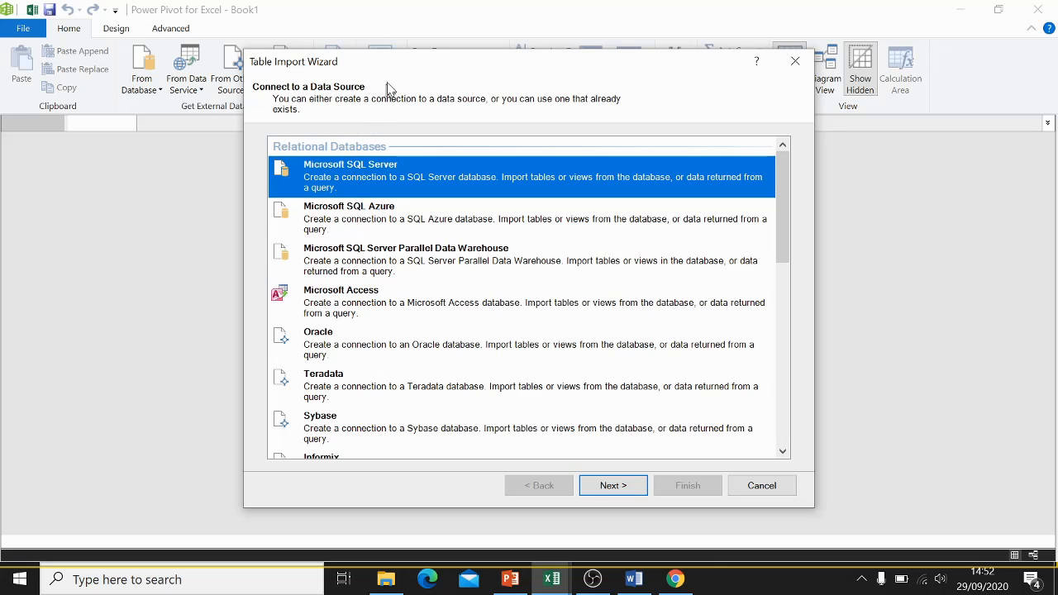
{"action": "left_click_drag", "start_coordinate": [404, 69], "coordinate": [404, 40]}
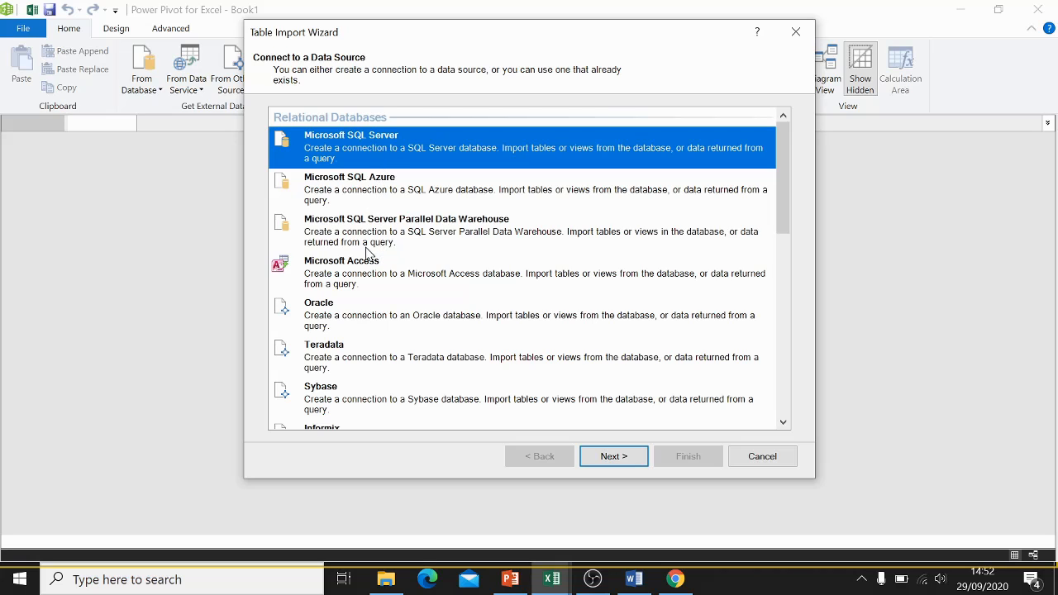
{"action": "left_click", "coordinate": [380, 316]}
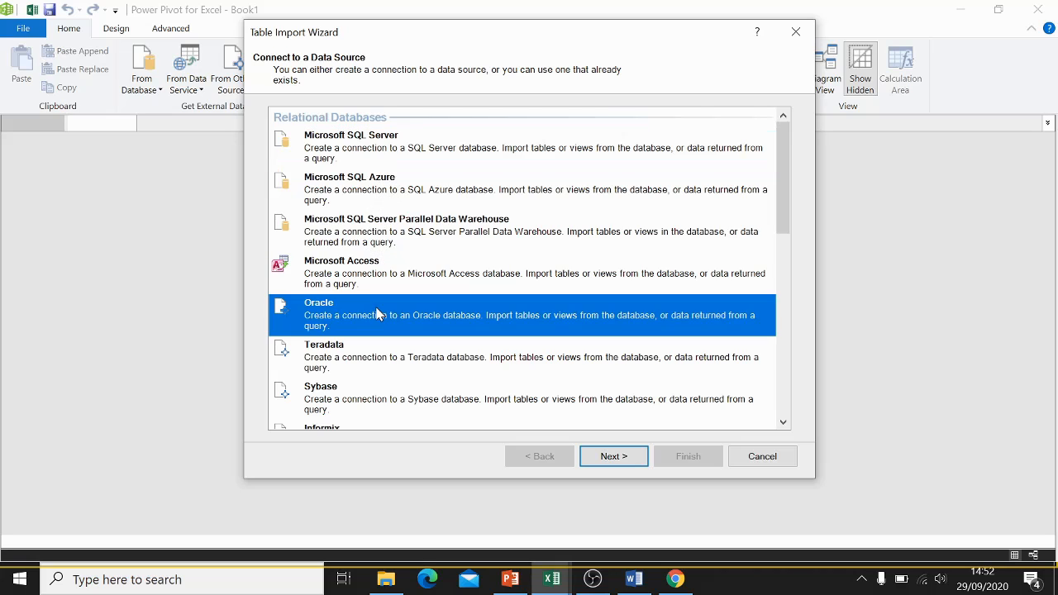
{"action": "left_click", "coordinate": [381, 353]}
{"action": "scroll", "coordinate": [380, 353], "scroll_direction": "down", "scroll_amount": 3}
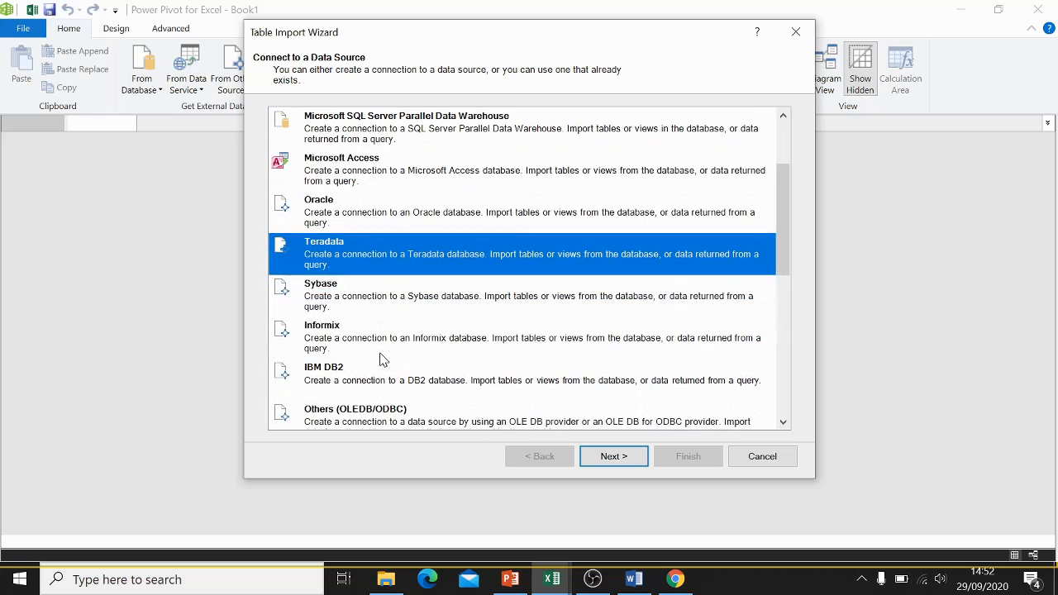
{"action": "scroll", "coordinate": [376, 355], "scroll_direction": "down", "scroll_amount": 3}
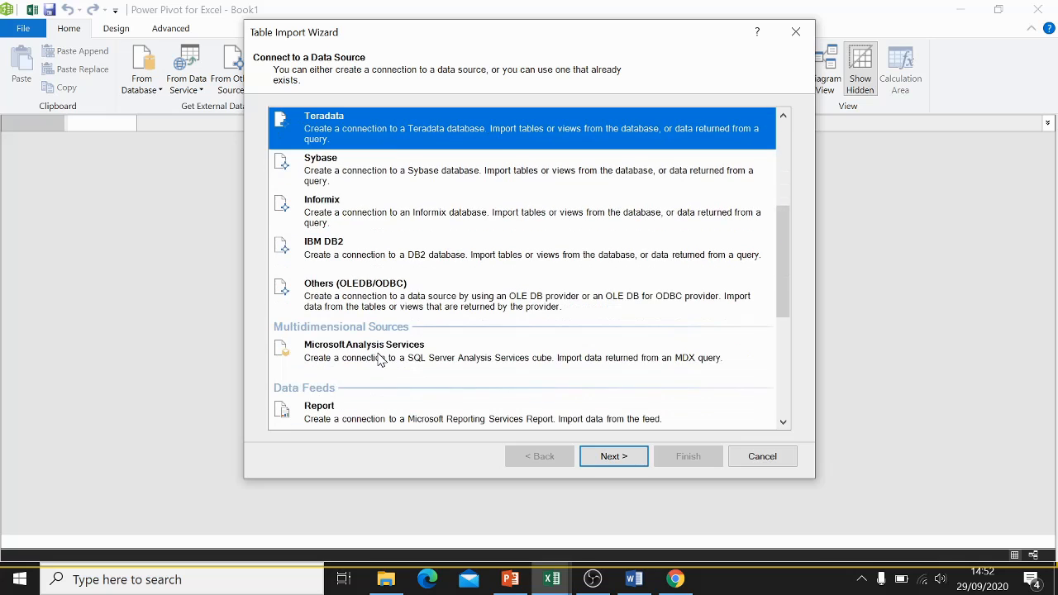
{"action": "scroll", "coordinate": [395, 306], "scroll_direction": "down", "scroll_amount": 3}
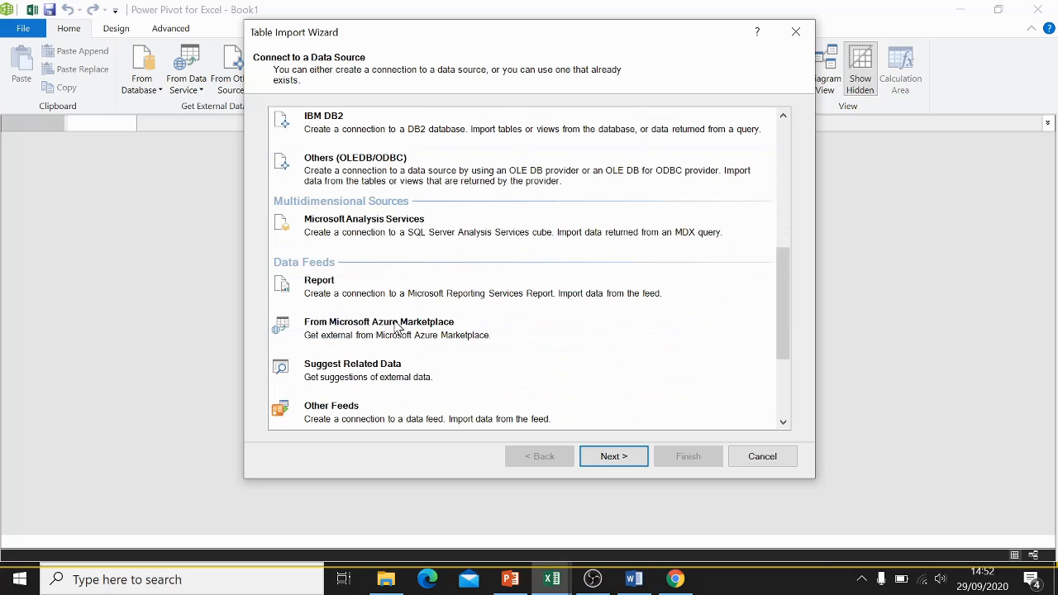
{"action": "scroll", "coordinate": [397, 330], "scroll_direction": "down", "scroll_amount": 3}
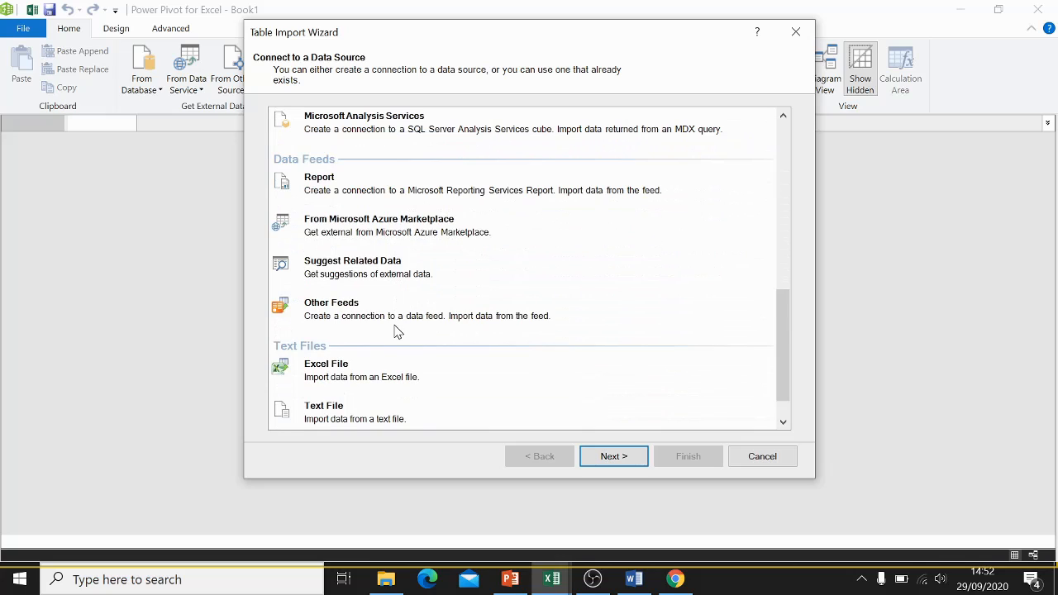
{"action": "left_click", "coordinate": [330, 414]}
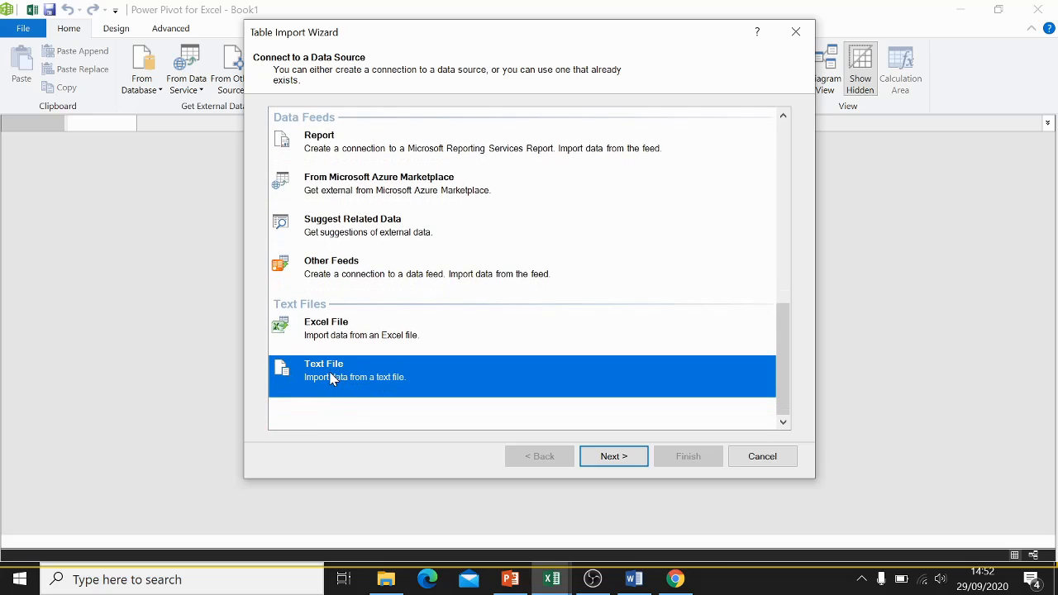
{"action": "left_click", "coordinate": [626, 457]}
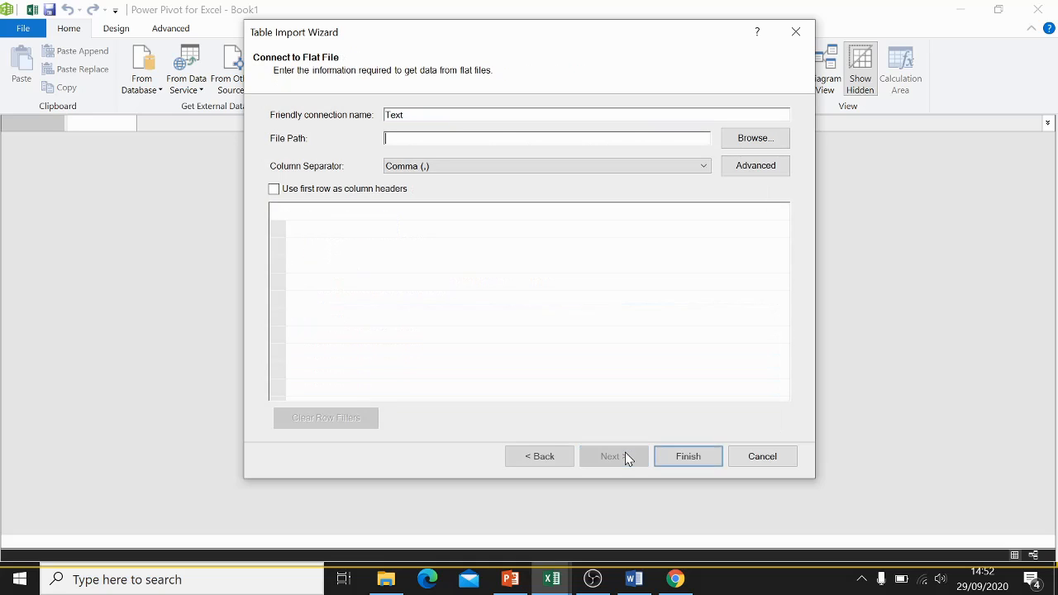
- Browse for the source file in the Data folder at D:\PTA 2016-2017\BI\Sumber Data
{"action": "left_click", "coordinate": [740, 142]}
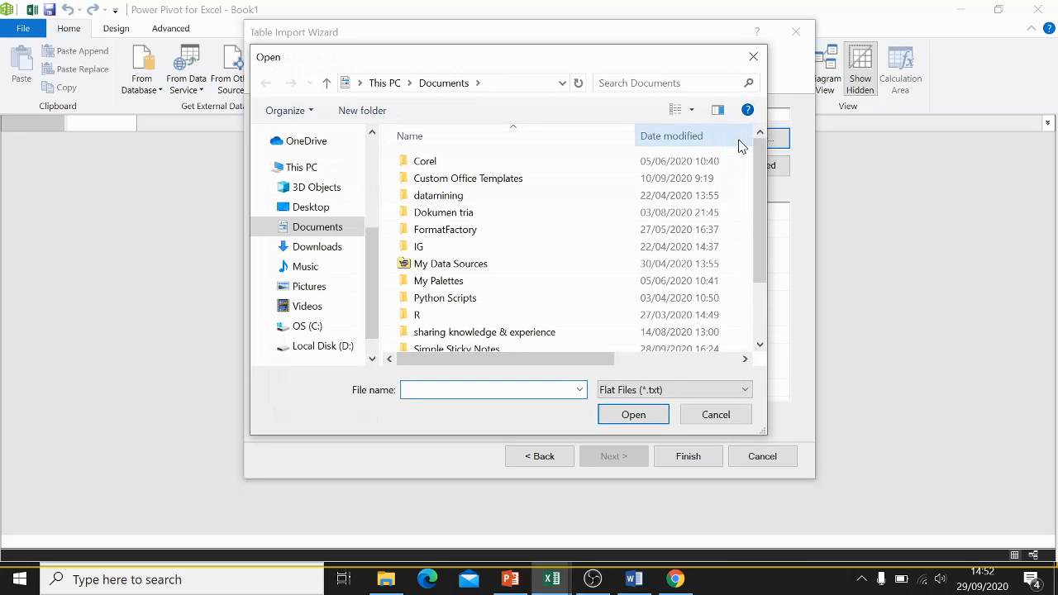
{"action": "mouse_move", "coordinate": [371, 280]}
{"action": "left_mouse_down"}
{"action": "mouse_move", "coordinate": [367, 205]}
{"action": "mouse_move", "coordinate": [368, 298]}
{"action": "left_mouse_up"}
{"action": "left_click", "coordinate": [348, 321]}
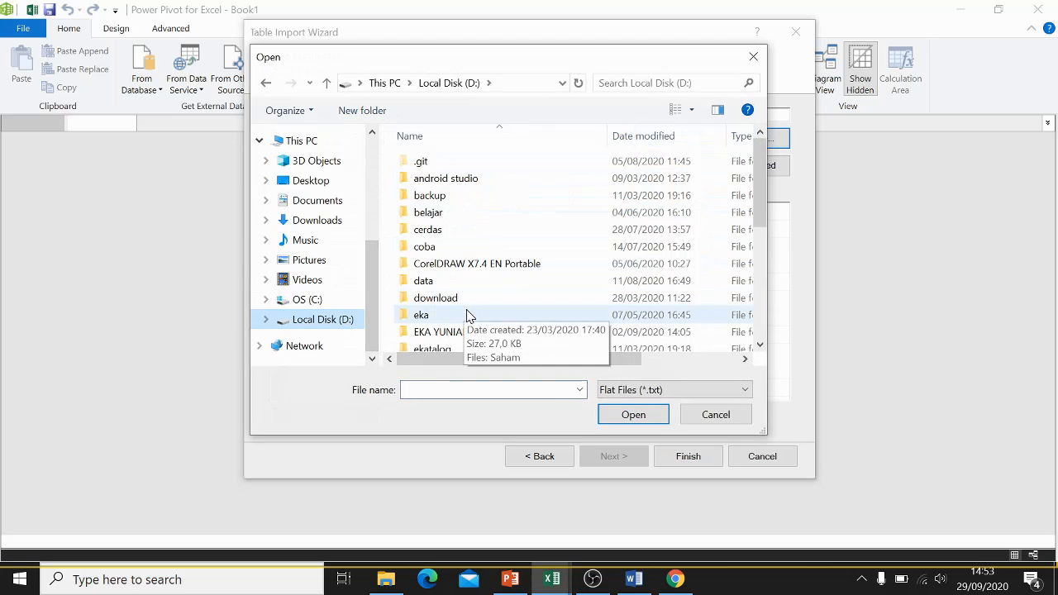
{"action": "left_click_drag", "start_coordinate": [763, 204], "coordinate": [763, 270]}
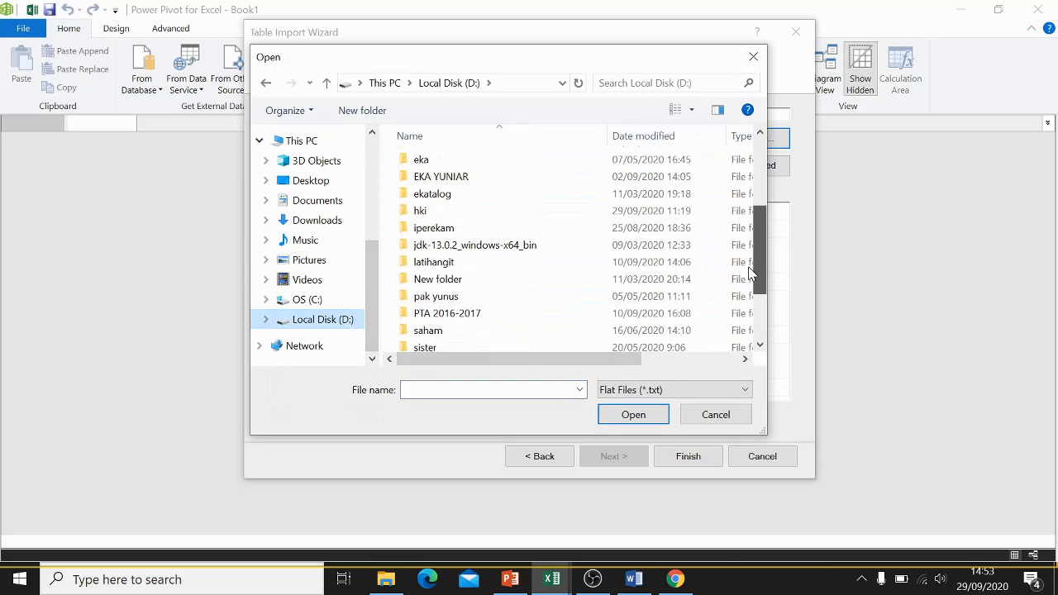
{"action": "double_click", "coordinate": [455, 315]}
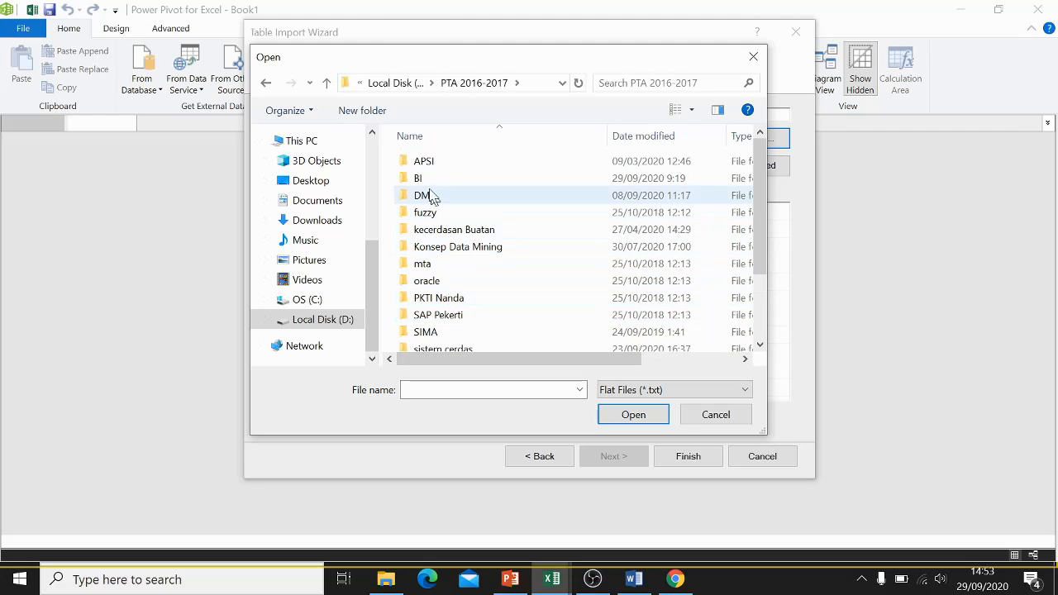
{"action": "double_click", "coordinate": [428, 181]}
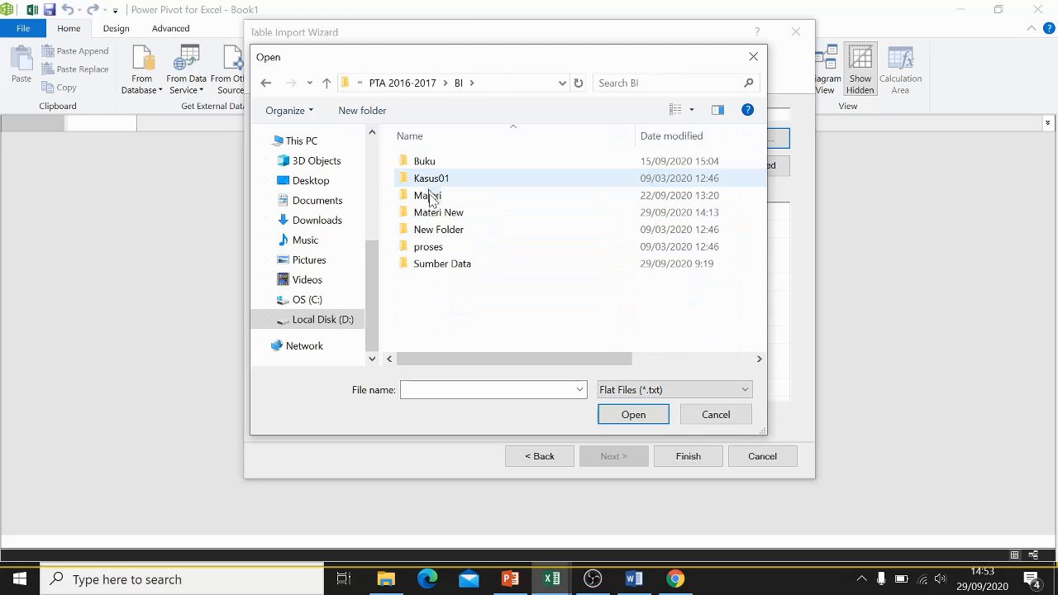
{"action": "double_click", "coordinate": [461, 264]}
{"action": "left_click", "coordinate": [439, 171]}
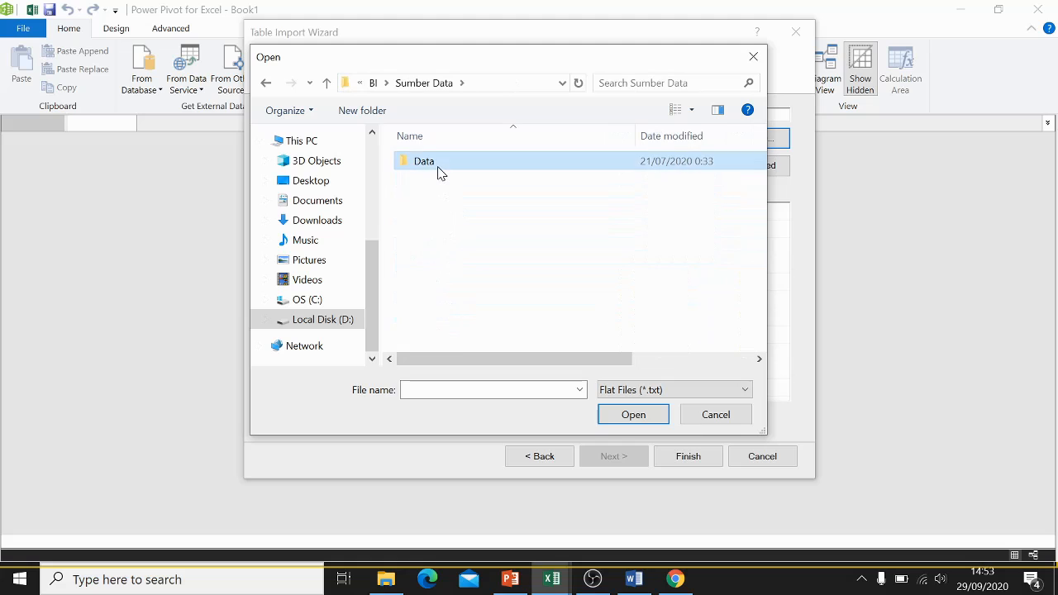
{"action": "double_click", "coordinate": [439, 171]}
- Filter the folder to Comma Separated Files (*.csv) and load the Order file as the flat file source
{"action": "left_click", "coordinate": [666, 389]}
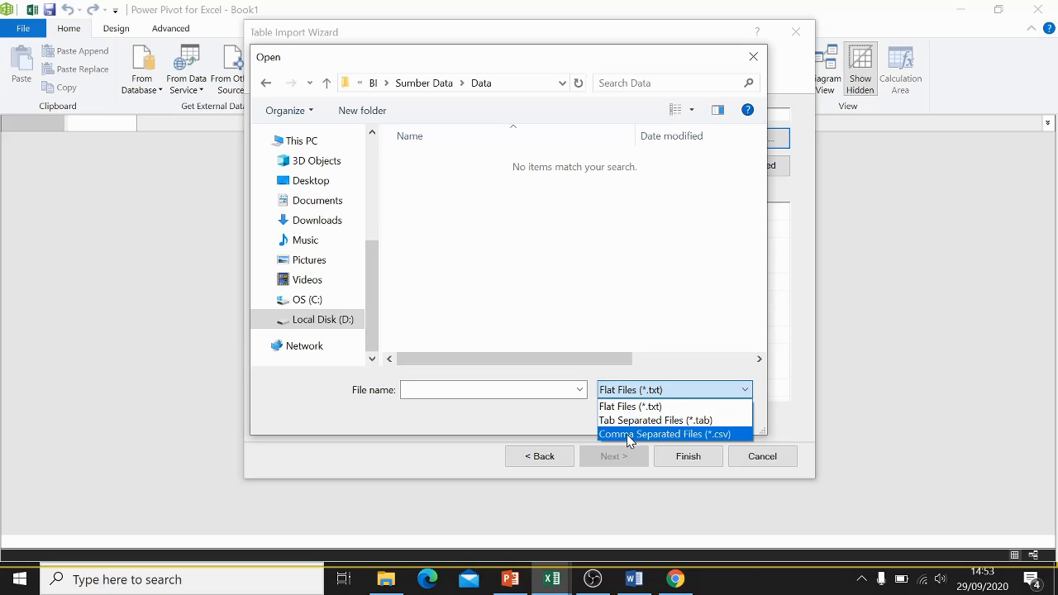
{"action": "left_click", "coordinate": [664, 434]}
{"action": "left_click", "coordinate": [423, 162]}
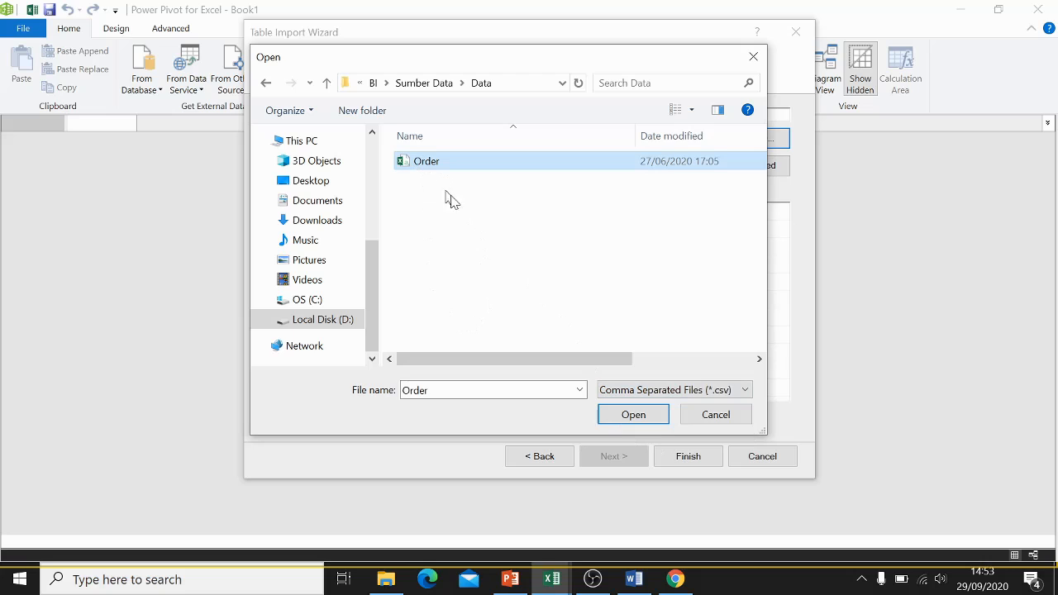
{"action": "left_click", "coordinate": [674, 395]}
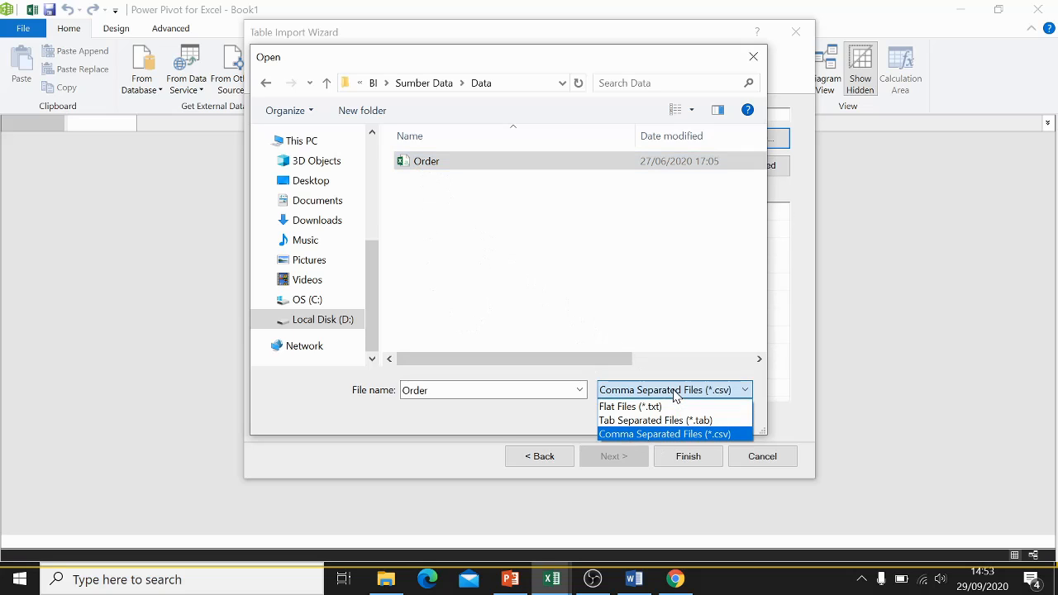
{"action": "left_click", "coordinate": [673, 435]}
{"action": "left_click", "coordinate": [676, 390]}
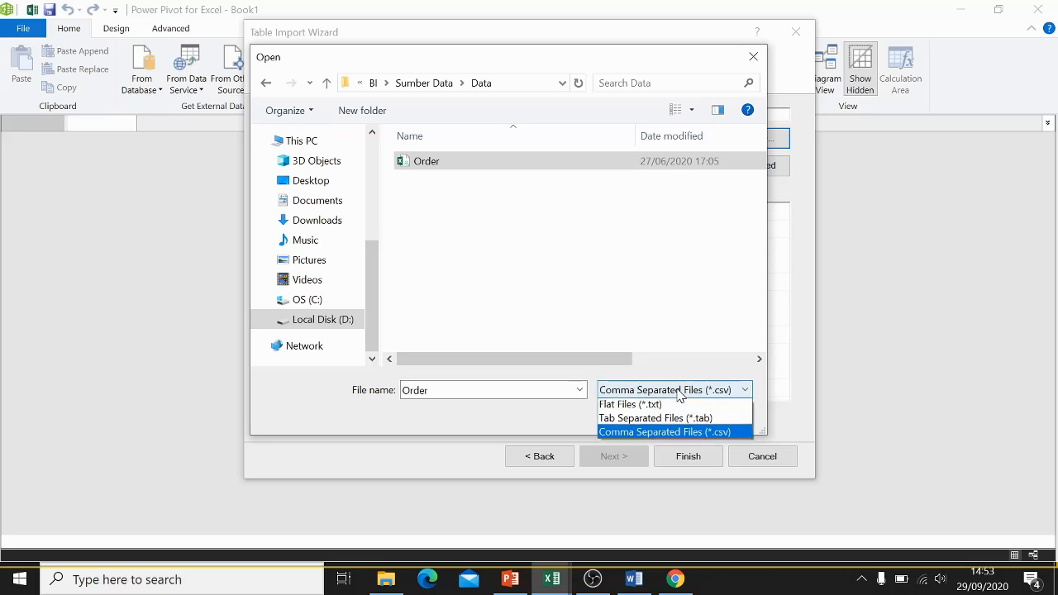
{"action": "left_click", "coordinate": [679, 434]}
{"action": "left_click", "coordinate": [633, 416]}
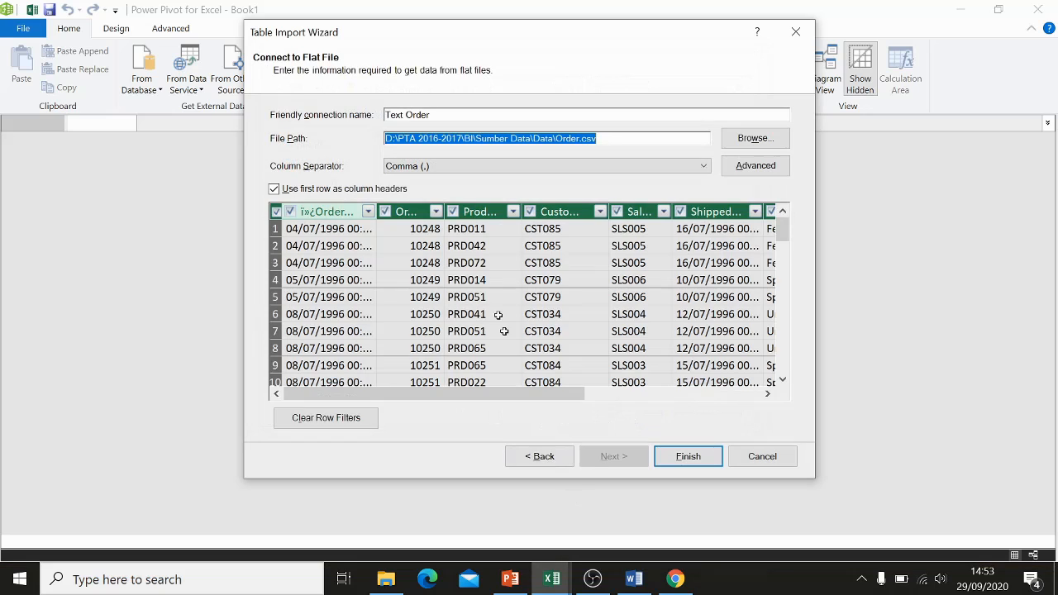
- Switch to File Explorer and open the Order file from the Data folder with Notepad
{"action": "left_click", "coordinate": [606, 138]}
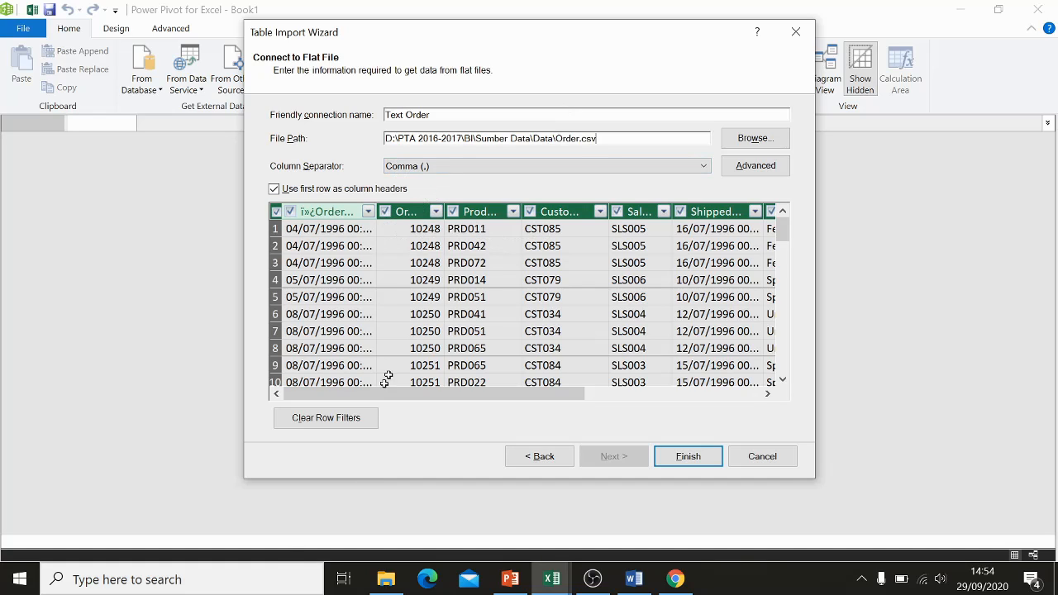
{"action": "left_click", "coordinate": [386, 578]}
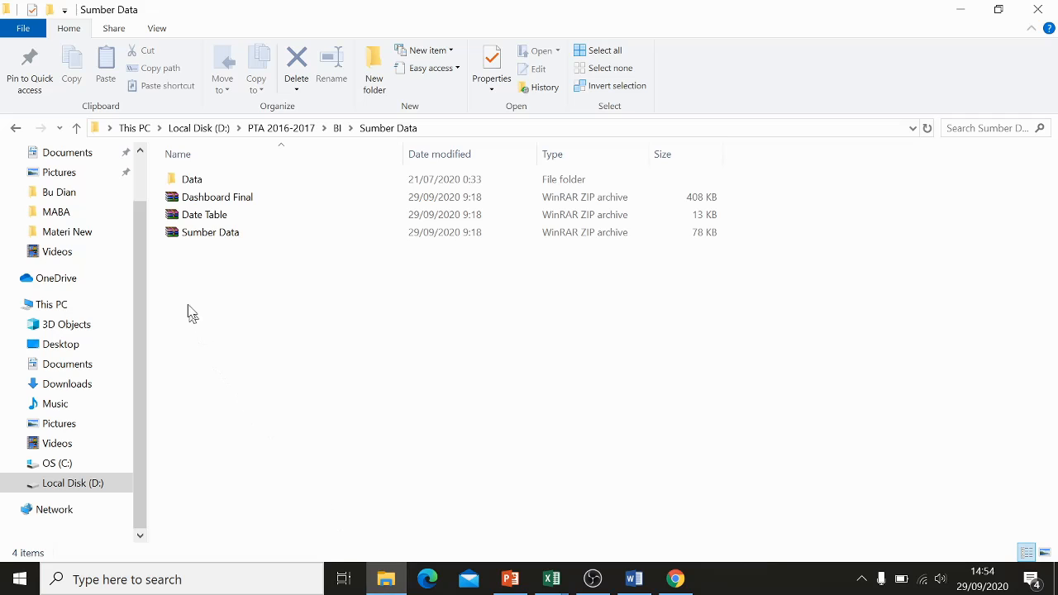
{"action": "double_click", "coordinate": [203, 181]}
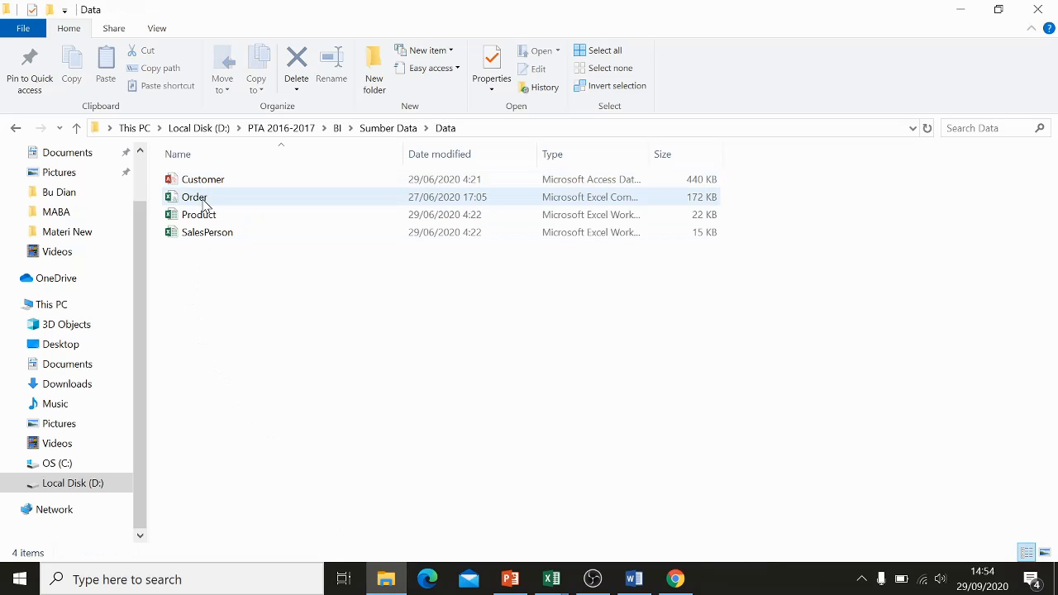
{"action": "right_click", "coordinate": [202, 203]}
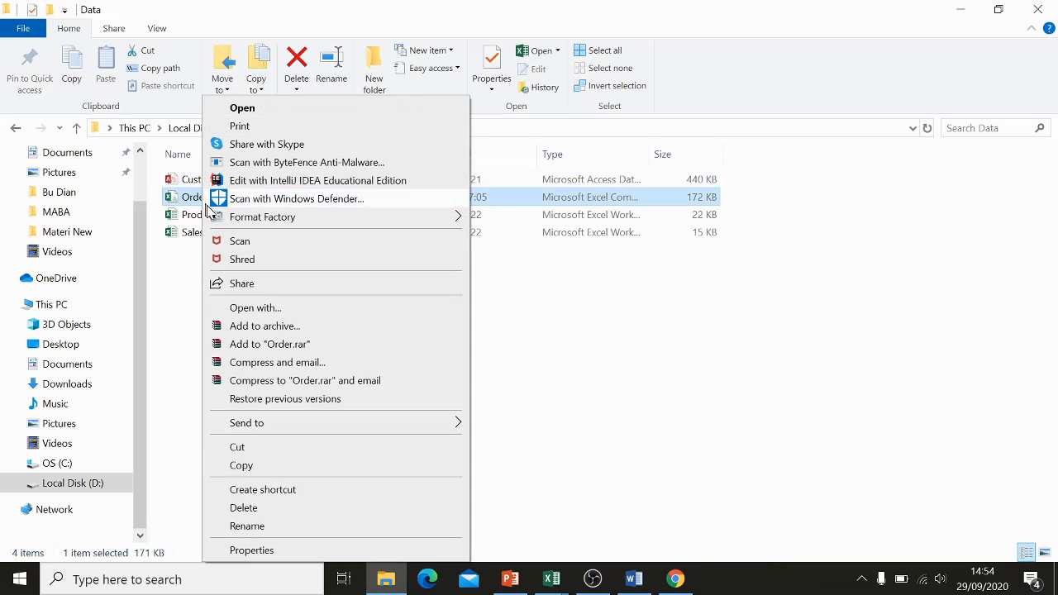
{"action": "left_click", "coordinate": [305, 307]}
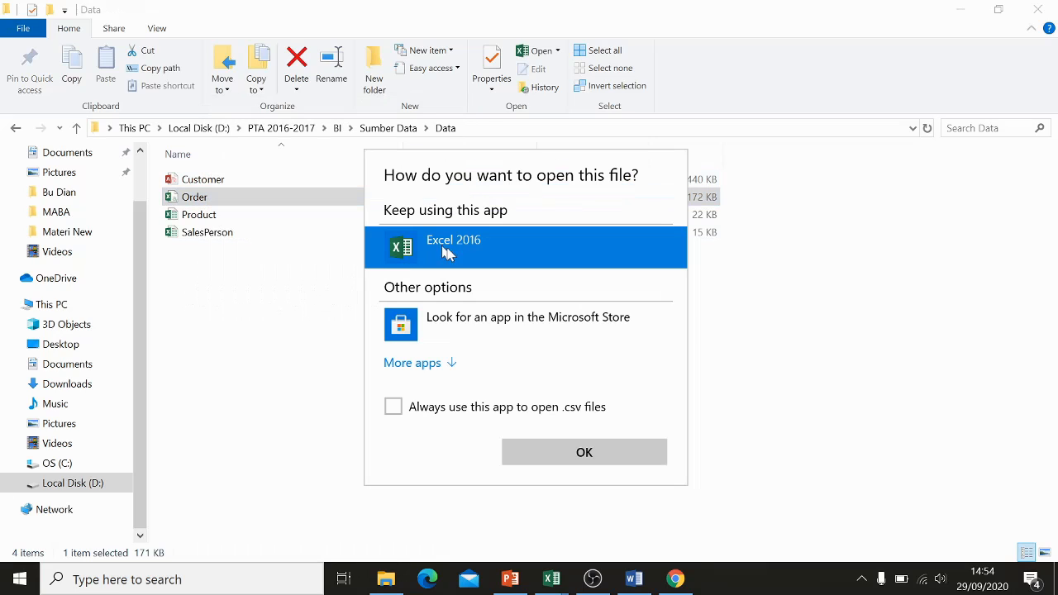
{"action": "left_click", "coordinate": [449, 366]}
{"action": "scroll", "coordinate": [485, 346], "scroll_direction": "down", "scroll_amount": 4}
{"action": "left_click", "coordinate": [449, 331]}
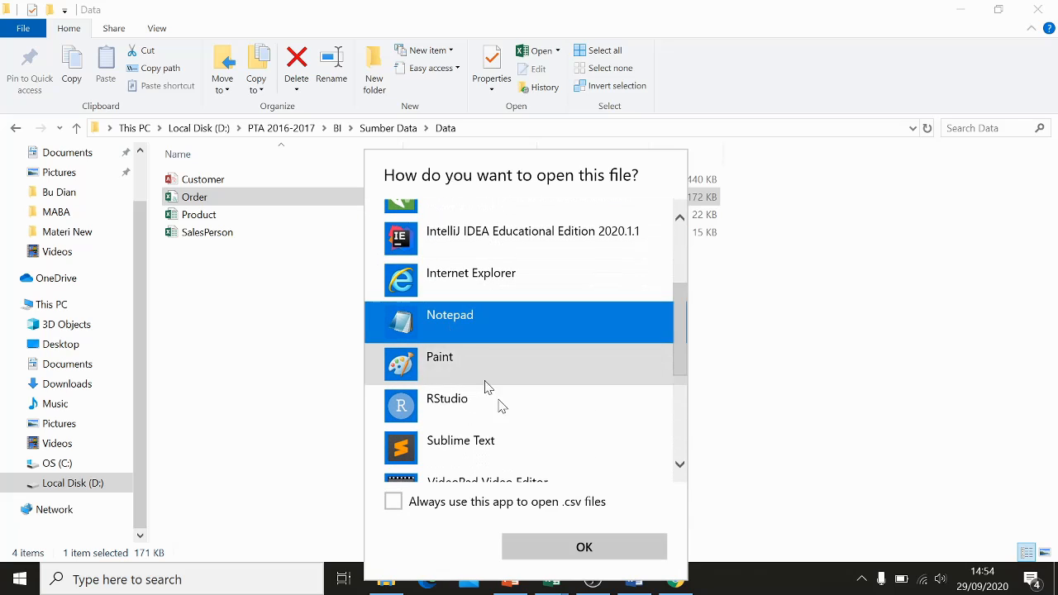
{"action": "left_click", "coordinate": [584, 547]}
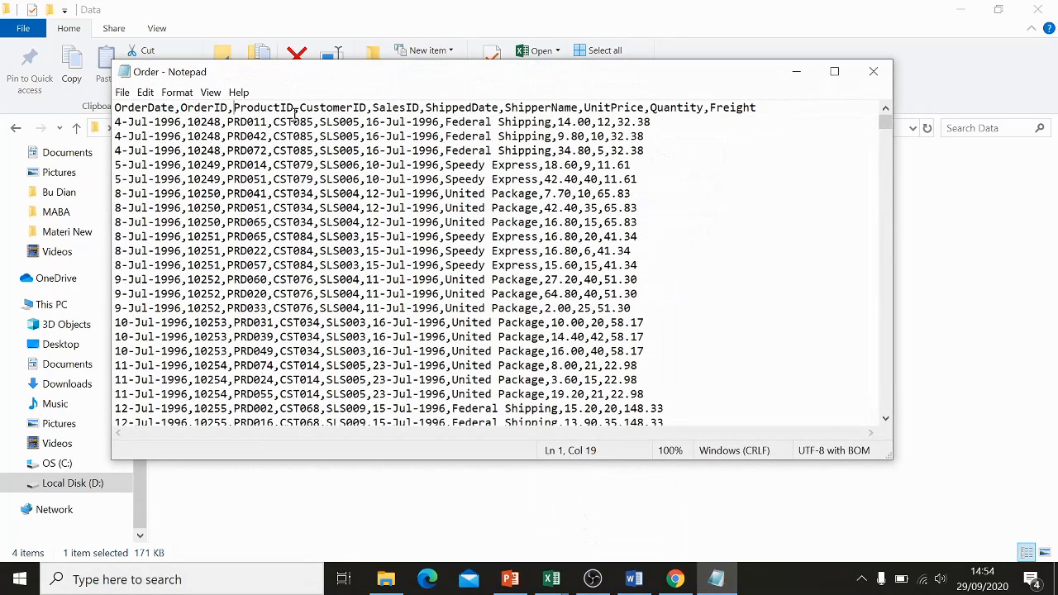
- Examine the comma-separated headers and rows of the Order file, and return to the Table Import Wizard in Power Pivot
{"action": "scroll", "coordinate": [479, 230], "scroll_direction": "down", "scroll_amount": 5}
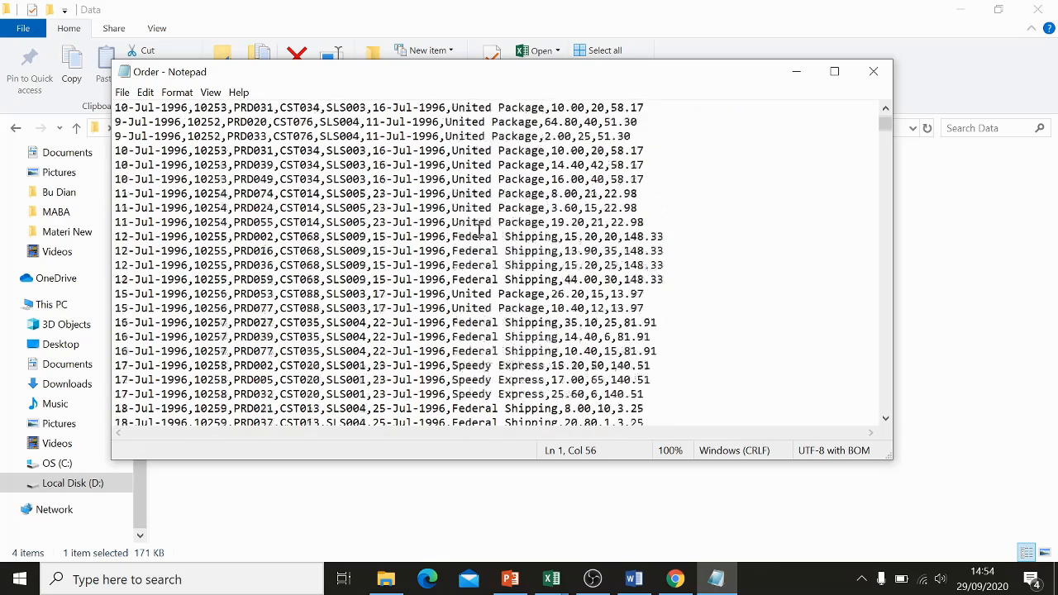
{"action": "scroll", "coordinate": [479, 230], "scroll_direction": "up", "scroll_amount": 5}
{"action": "key", "text": "alt+Tab"}
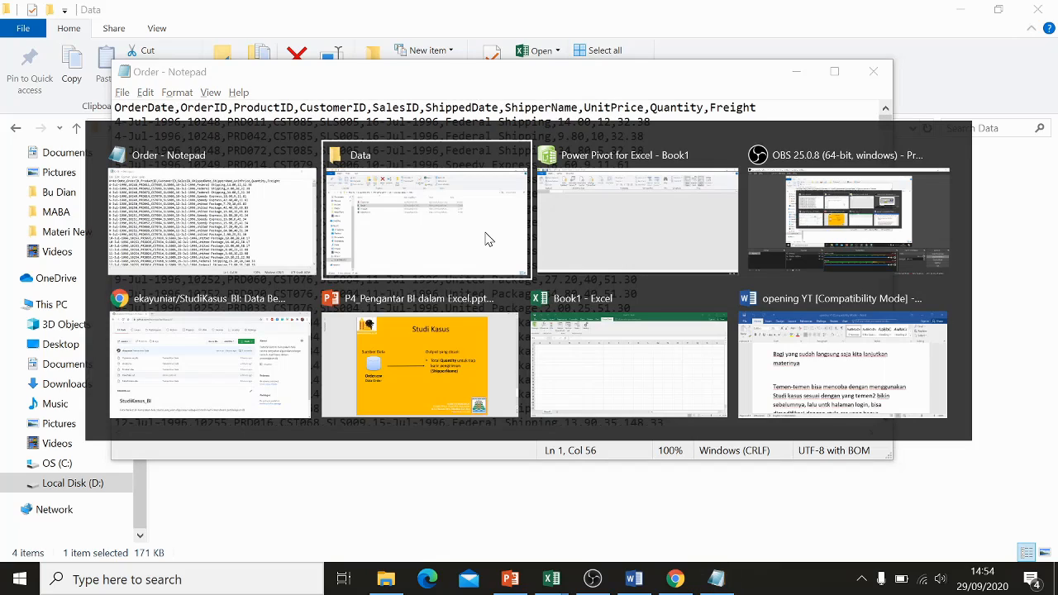
{"action": "key", "text": "alt+Tab"}
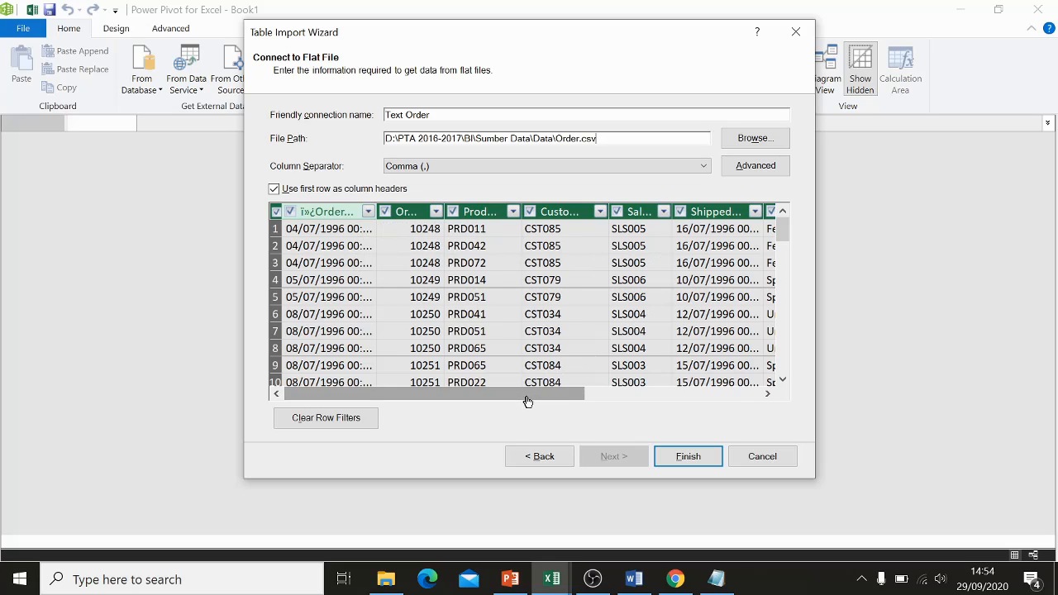
- Check the remaining columns in the import preview, then finish importing the Order table and close the wizard
{"action": "left_click_drag", "start_coordinate": [528, 401], "coordinate": [739, 400]}
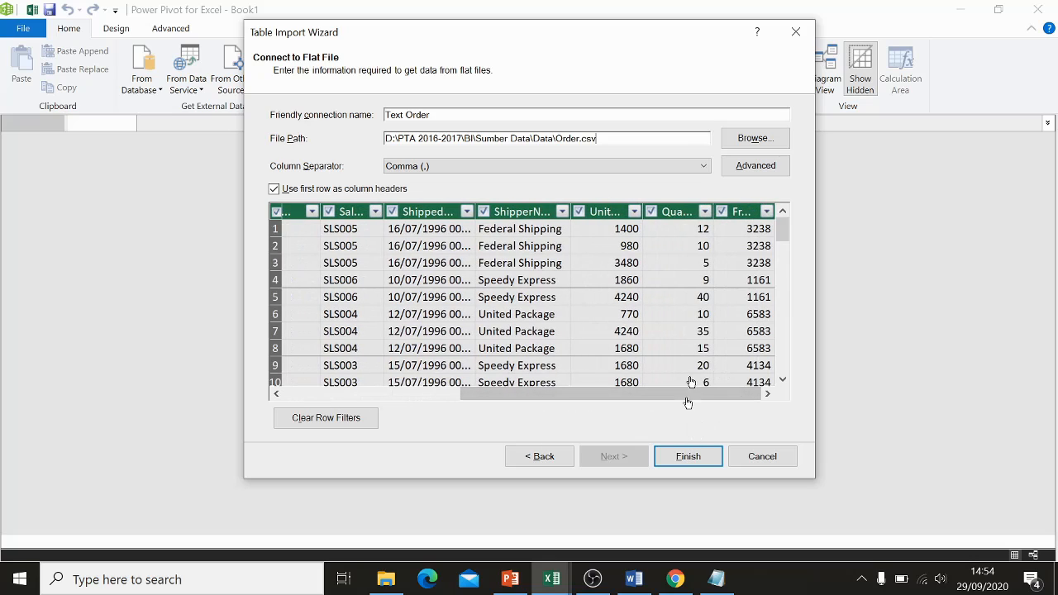
{"action": "left_click", "coordinate": [701, 463]}
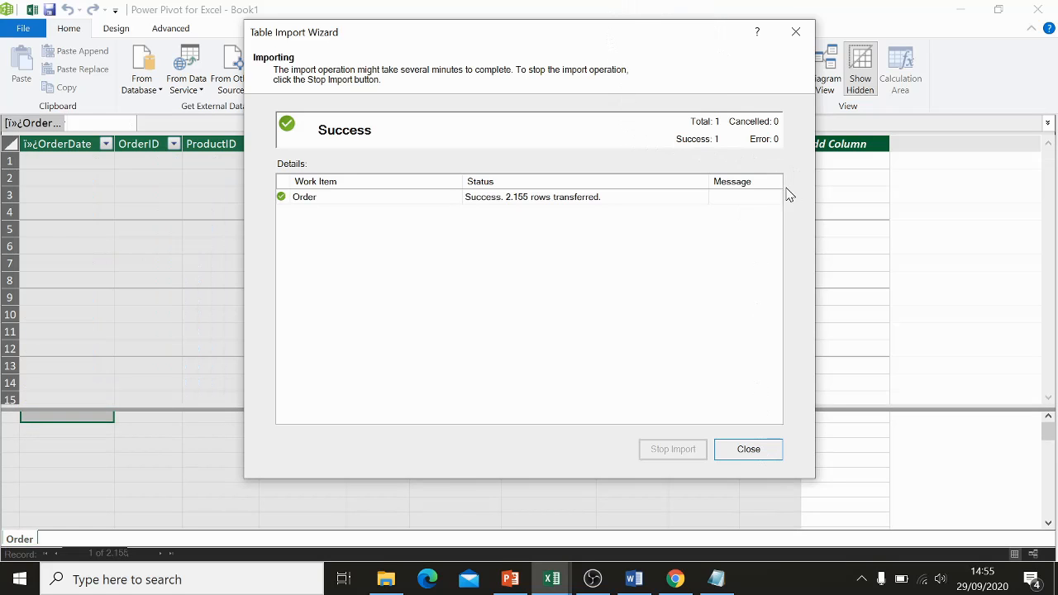
{"action": "key", "text": "Return"}
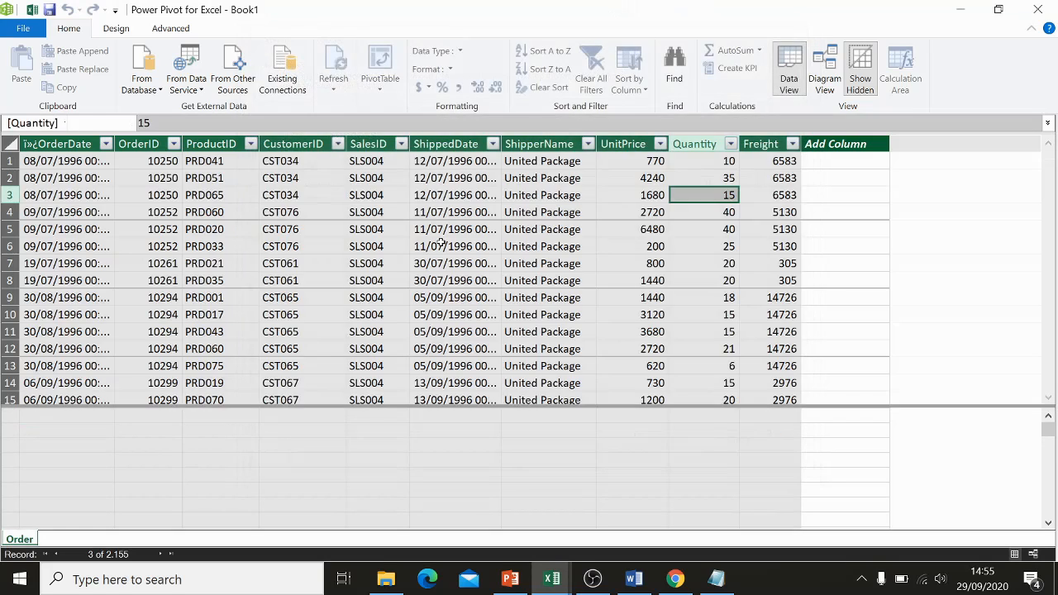
- Compare the imported Order table with the raw text in Notepad, and close Notepad
{"action": "left_click", "coordinate": [661, 314]}
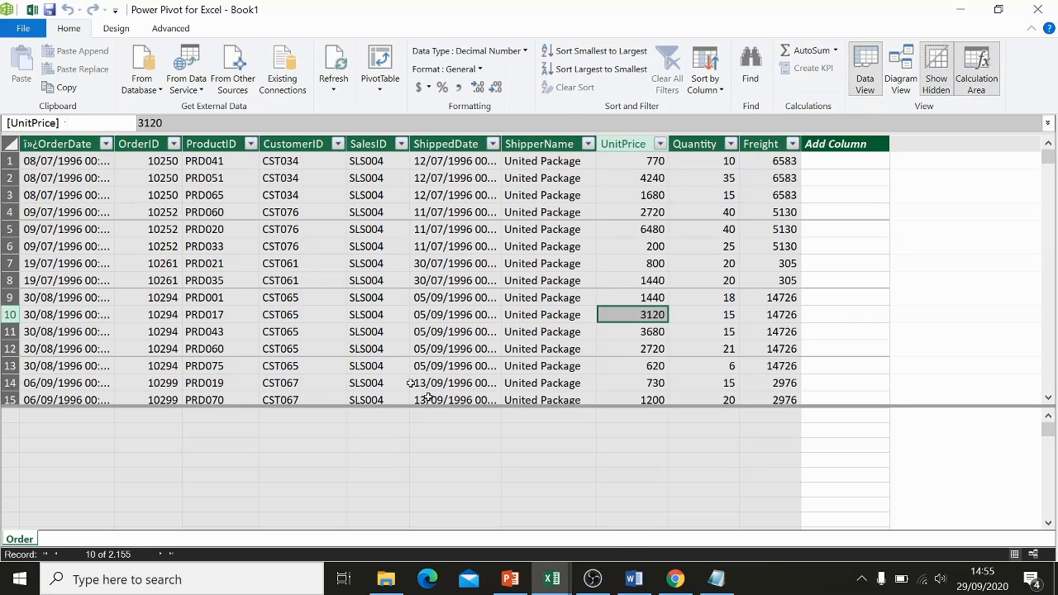
{"action": "left_click", "coordinate": [715, 579]}
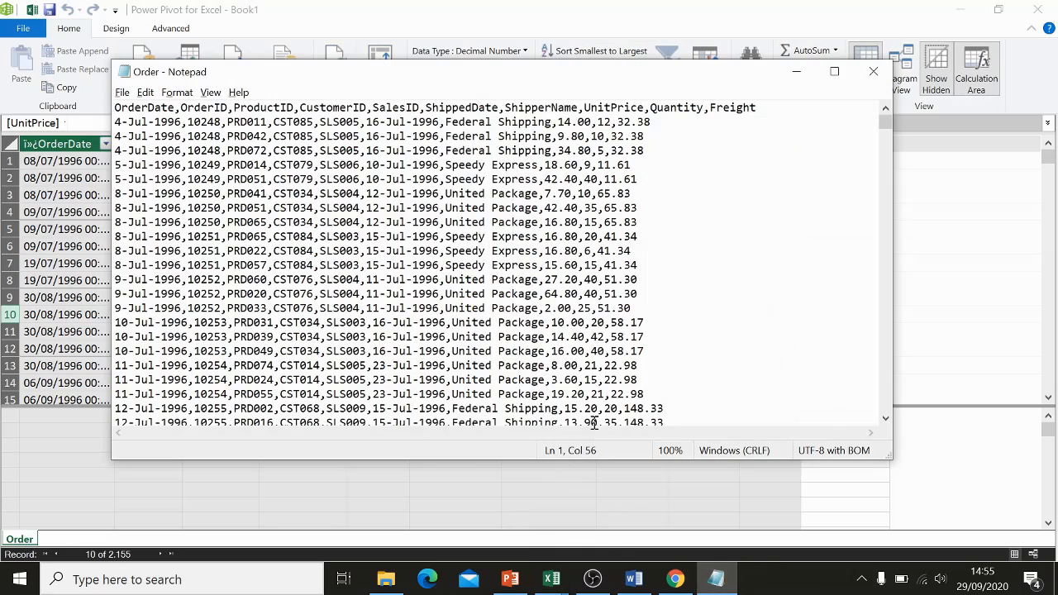
{"action": "left_click", "coordinate": [873, 71]}
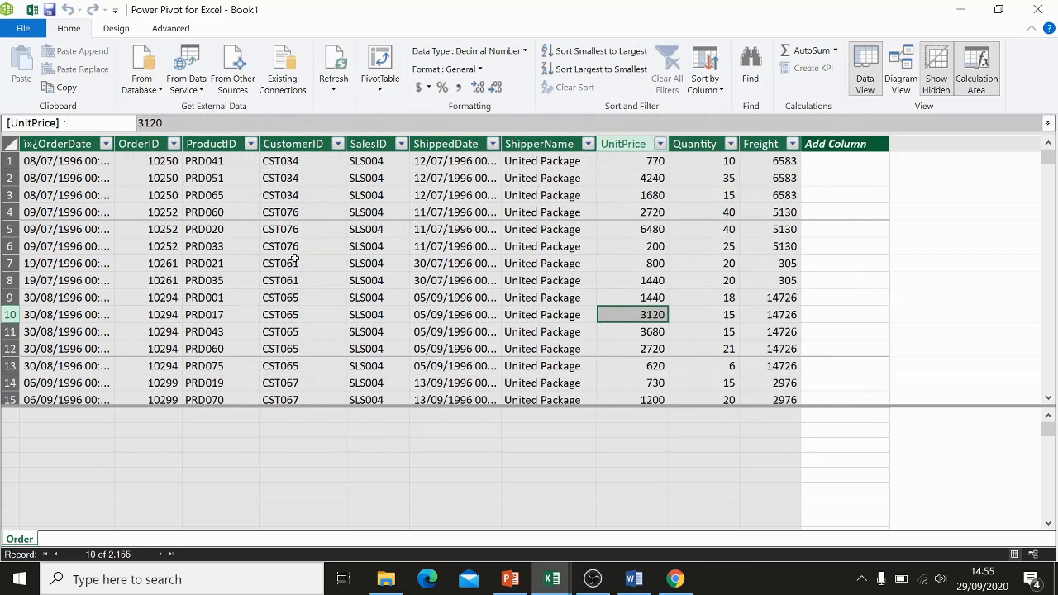
- Inspect the first-row values of the Order table's columns from OrderDate to SalesID
{"action": "left_click", "coordinate": [372, 263]}
{"action": "left_click", "coordinate": [70, 161]}
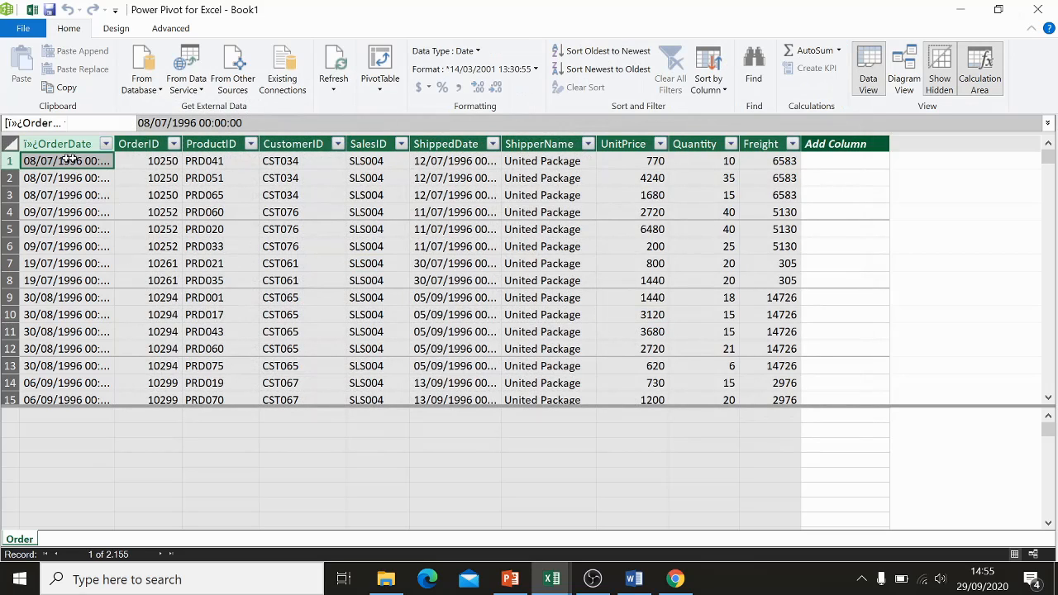
{"action": "left_click", "coordinate": [136, 161]}
{"action": "left_click", "coordinate": [212, 161]}
{"action": "left_click", "coordinate": [291, 160]}
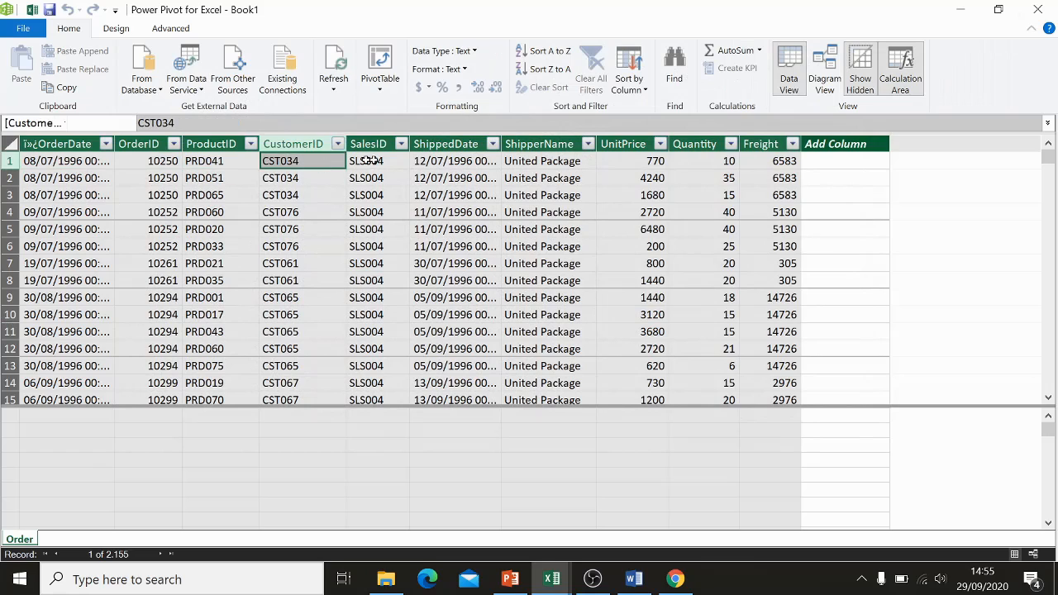
{"action": "left_click", "coordinate": [368, 161]}
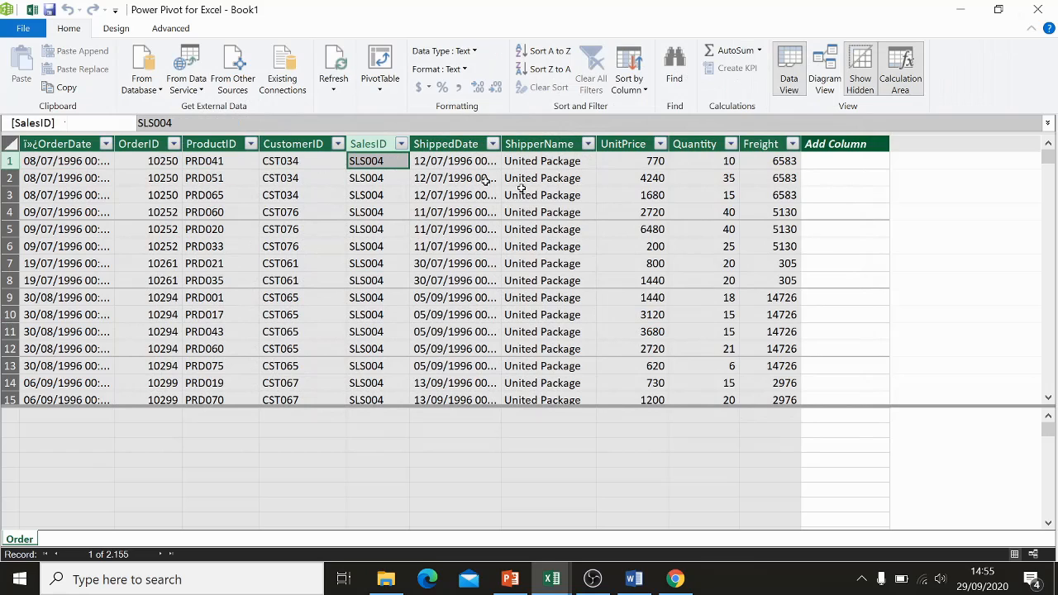
- Shrink the calculation area in Data View to give the Order rows more space, and look through the Quantity and Freight values
{"action": "left_click", "coordinate": [792, 59]}
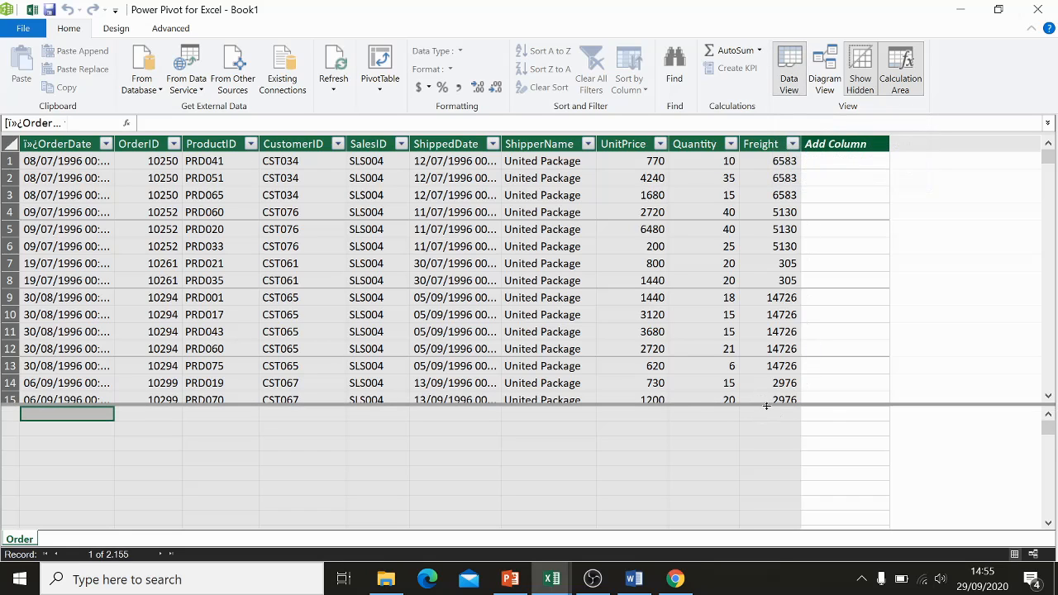
{"action": "left_click_drag", "start_coordinate": [899, 403], "coordinate": [907, 468]}
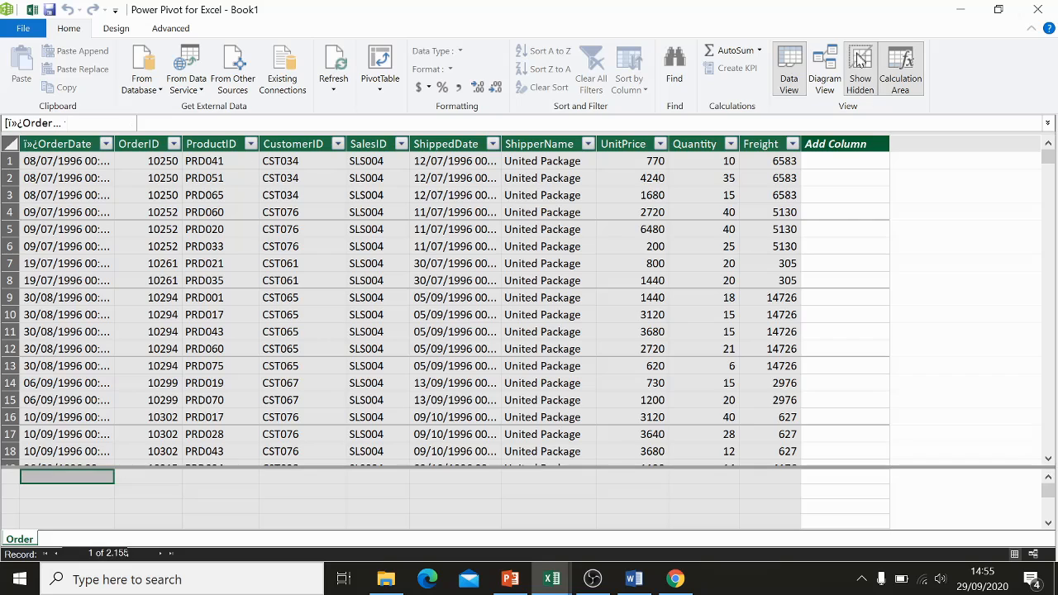
{"action": "left_click", "coordinate": [702, 297]}
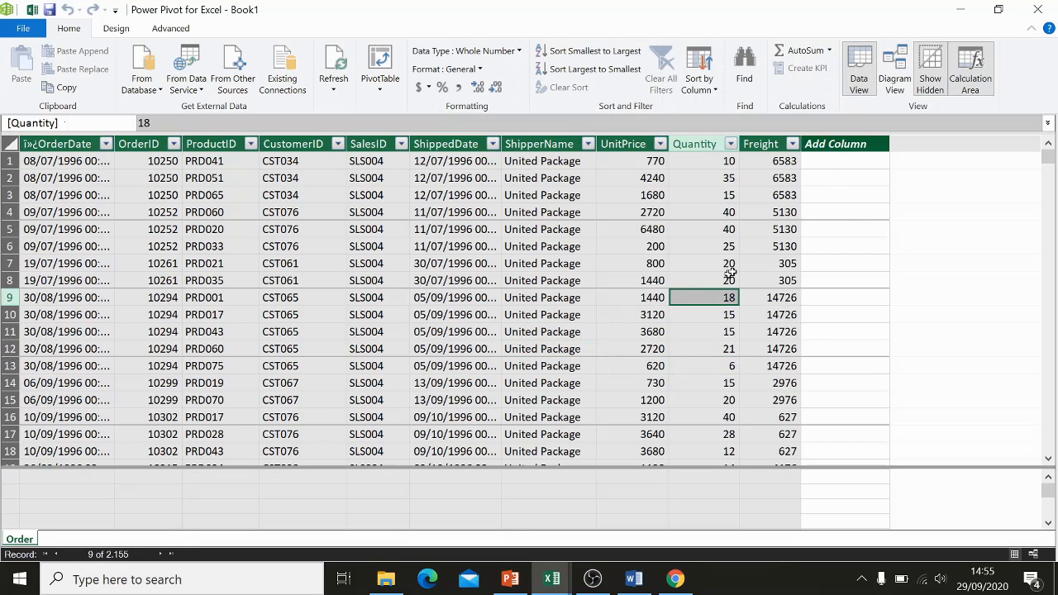
{"action": "left_click", "coordinate": [776, 246]}
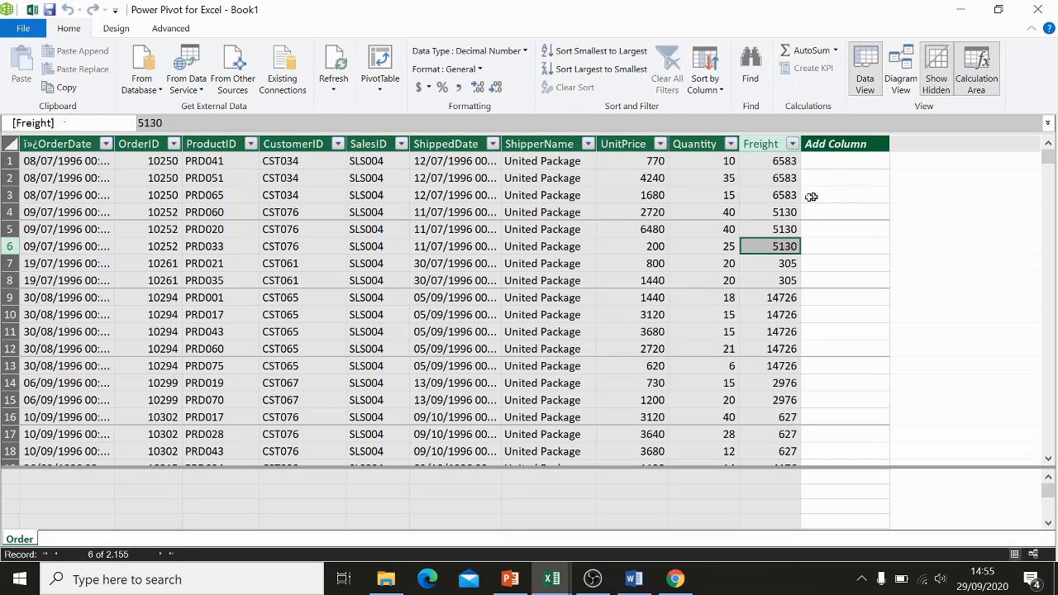
{"action": "left_click", "coordinate": [697, 211]}
{"action": "scroll", "coordinate": [506, 337], "scroll_direction": "down", "scroll_amount": 4}
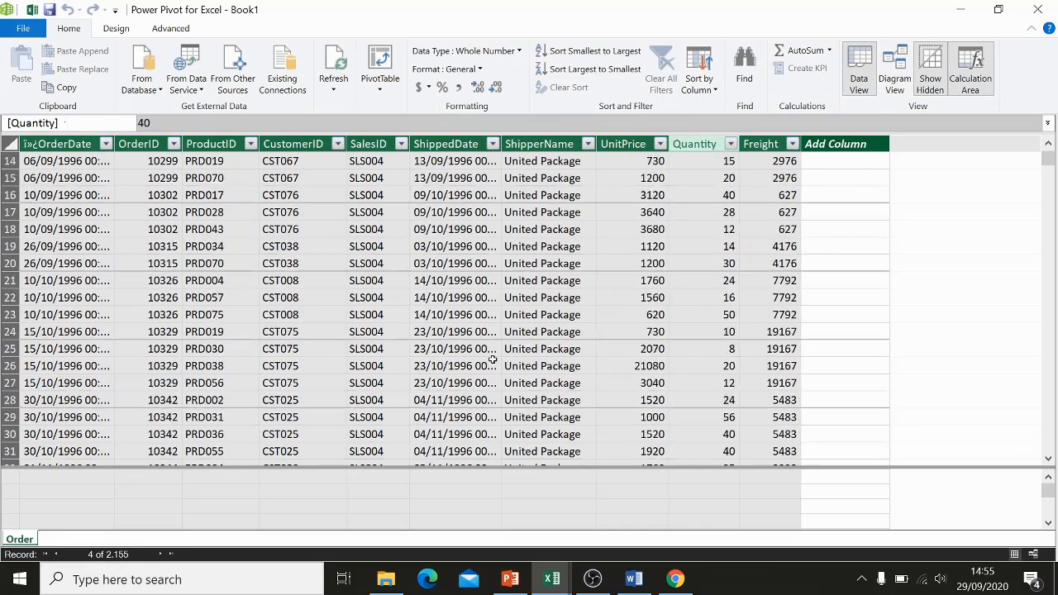
- Look through the Order rows, examining the ShipperName, OrderDate, ProductID and Quantity columns
{"action": "scroll", "coordinate": [496, 364], "scroll_direction": "up", "scroll_amount": 3}
{"action": "scroll", "coordinate": [496, 366], "scroll_direction": "up", "scroll_amount": 2}
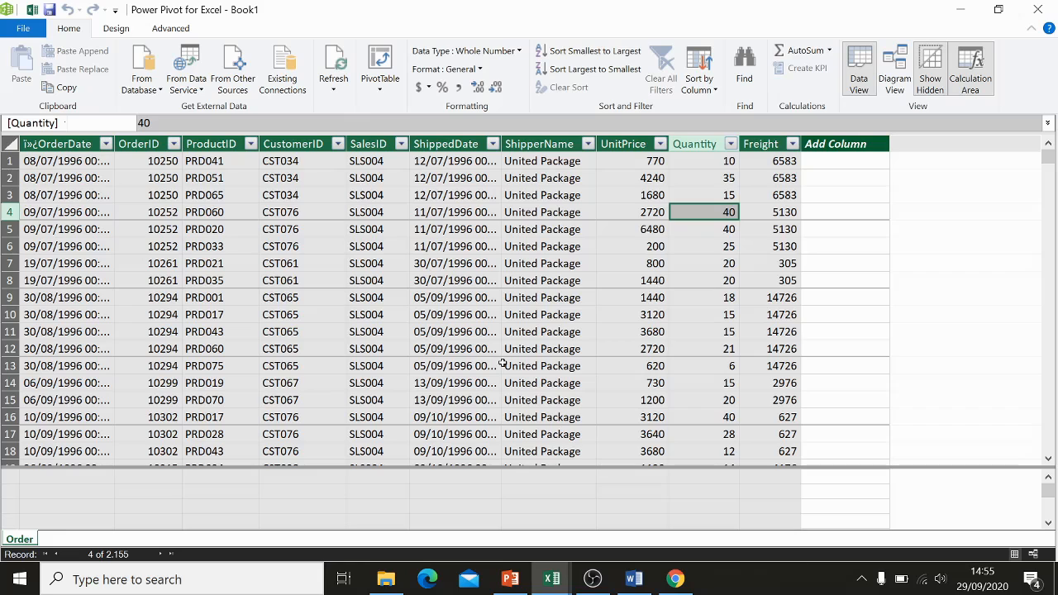
{"action": "scroll", "coordinate": [640, 265], "scroll_direction": "down", "scroll_amount": 3}
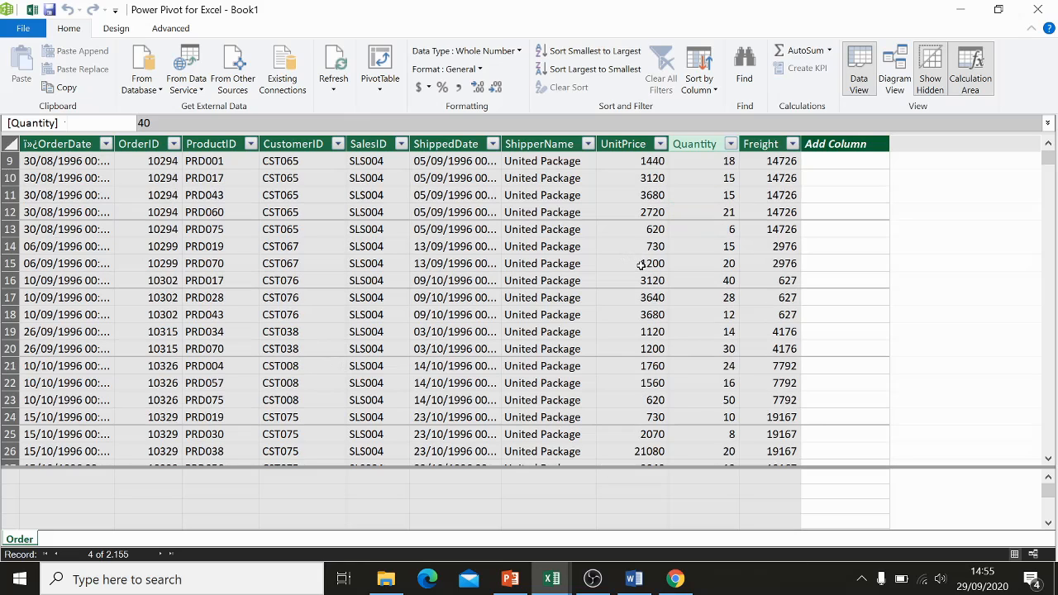
{"action": "scroll", "coordinate": [642, 265], "scroll_direction": "up", "scroll_amount": 3}
{"action": "left_click", "coordinate": [571, 215]}
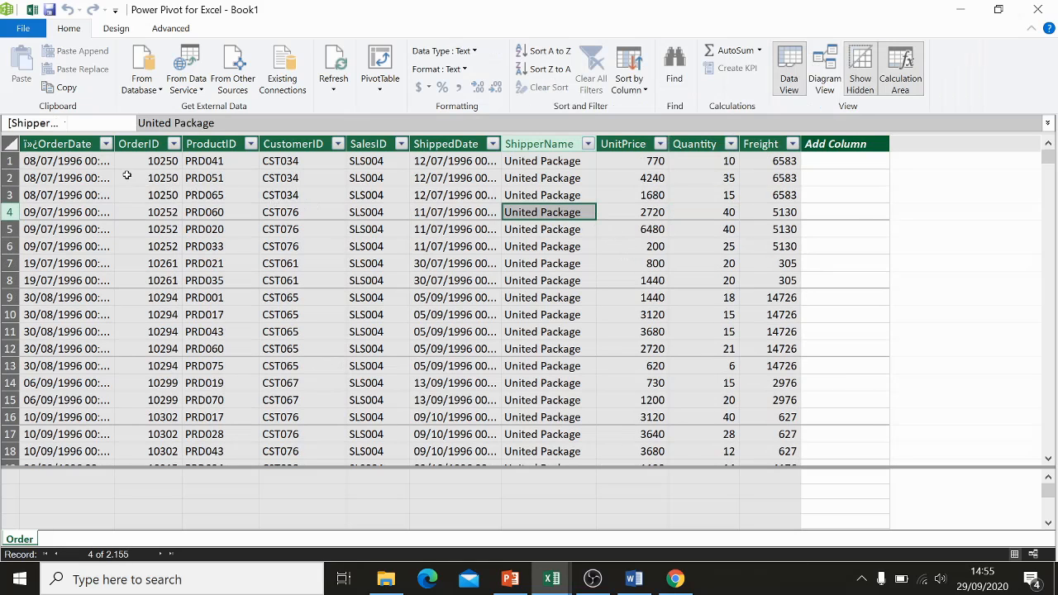
{"action": "left_click", "coordinate": [62, 145]}
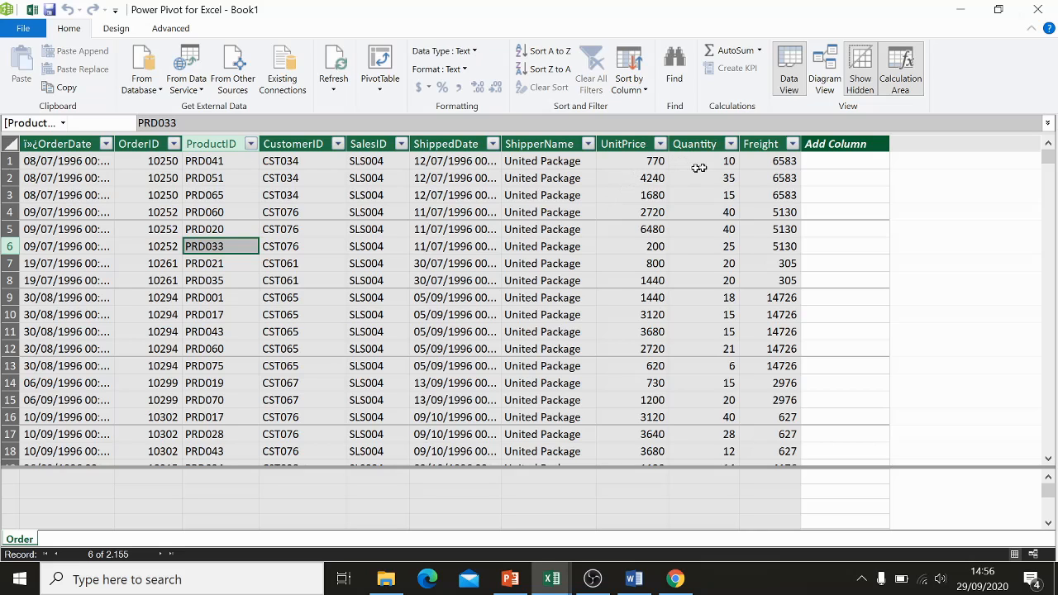
{"action": "scroll", "coordinate": [732, 347], "scroll_direction": "down", "scroll_amount": 2}
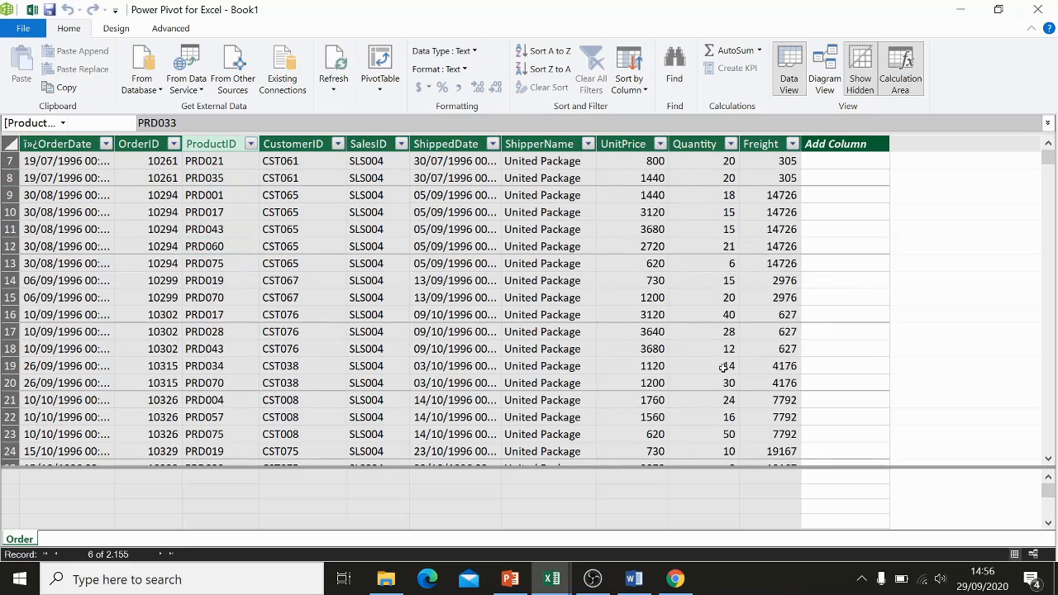
{"action": "scroll", "coordinate": [723, 366], "scroll_direction": "down", "scroll_amount": 1}
{"action": "scroll", "coordinate": [723, 367], "scroll_direction": "up", "scroll_amount": 3}
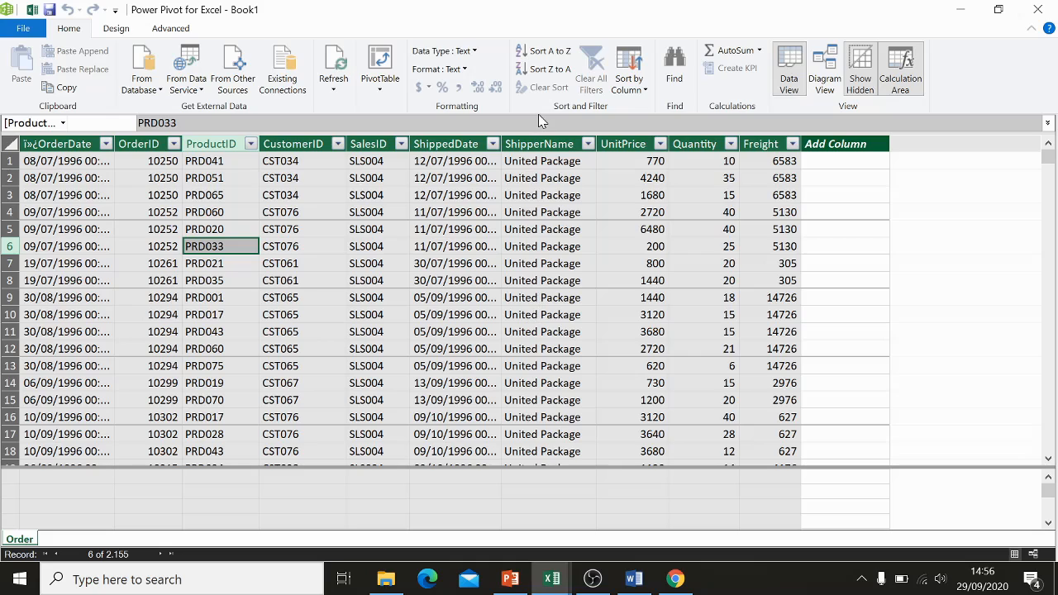
- Check the required output on the case-study slide in PowerPoint, and locate the ShipperName and Quantity columns in the Order table
{"action": "left_click", "coordinate": [514, 585]}
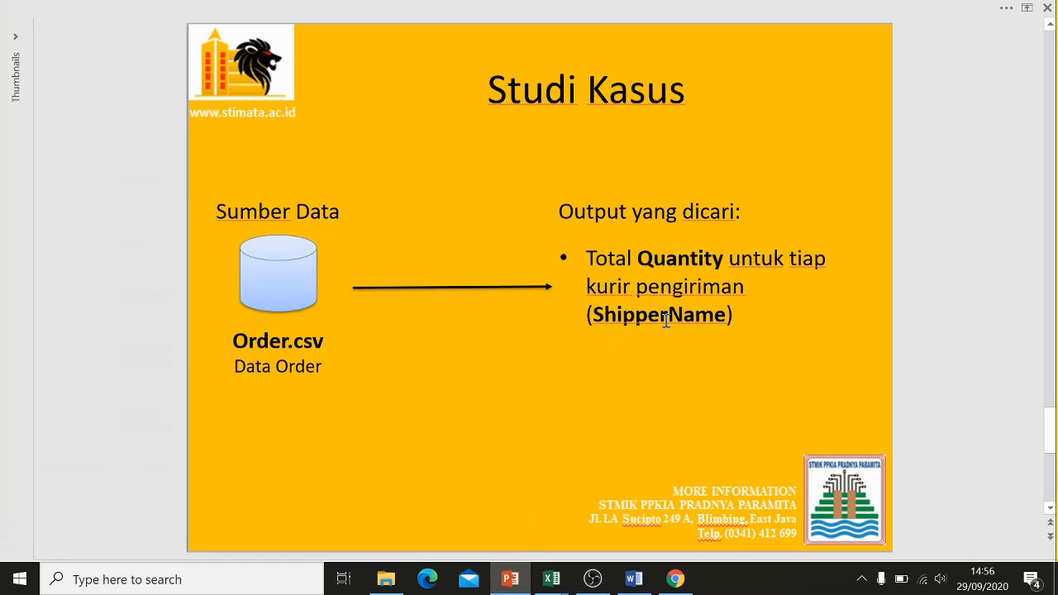
{"action": "key", "text": "alt+Tab"}
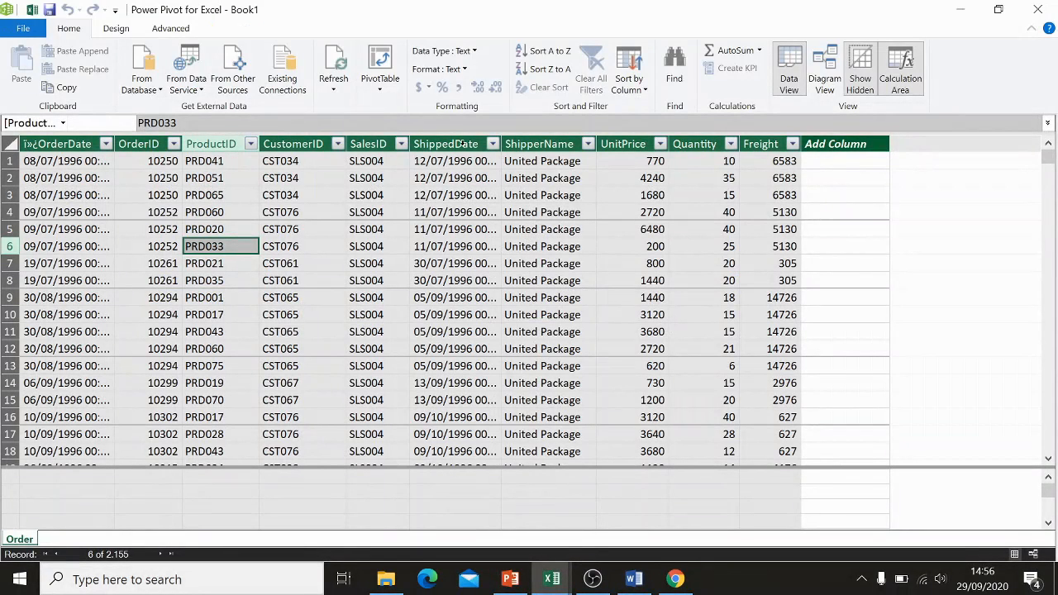
{"action": "left_click", "coordinate": [550, 139]}
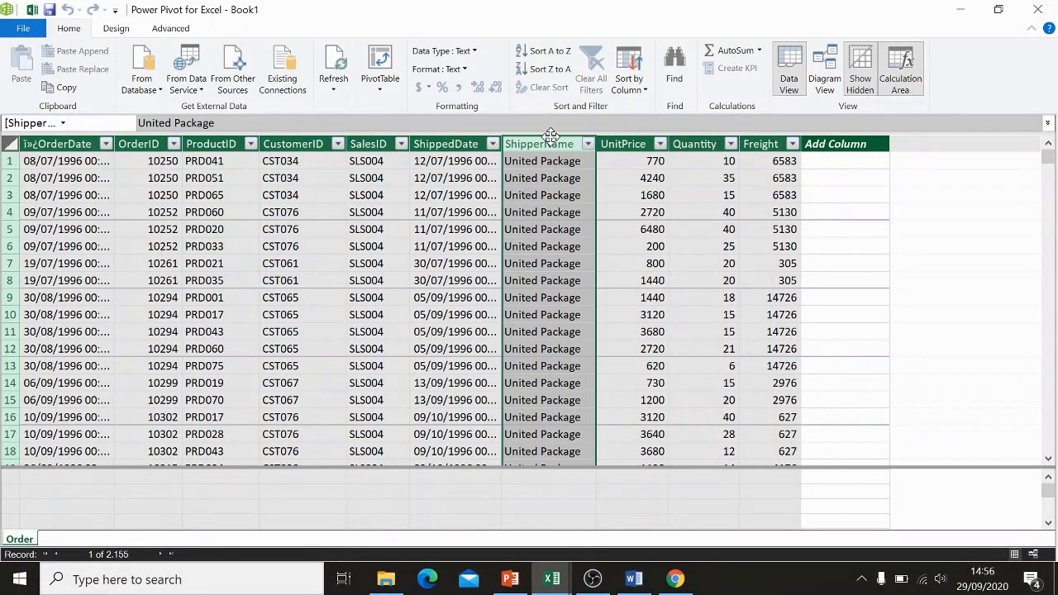
{"action": "left_click", "coordinate": [701, 145]}
{"action": "left_click", "coordinate": [522, 144]}
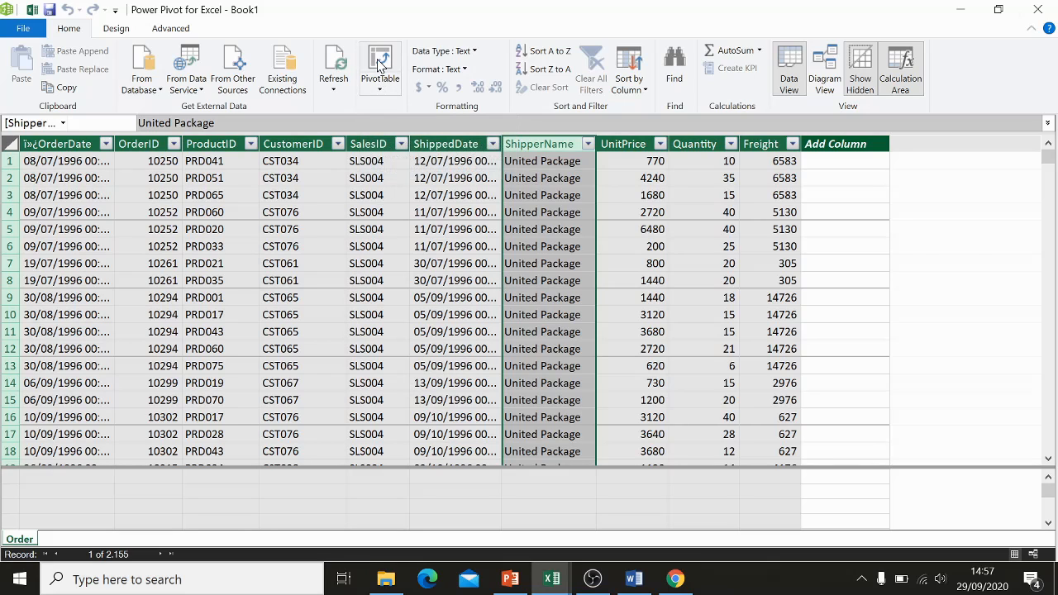
- Create a PivotTable from the Power Pivot data model on a new worksheet and select a cell inside it
{"action": "left_click", "coordinate": [379, 62]}
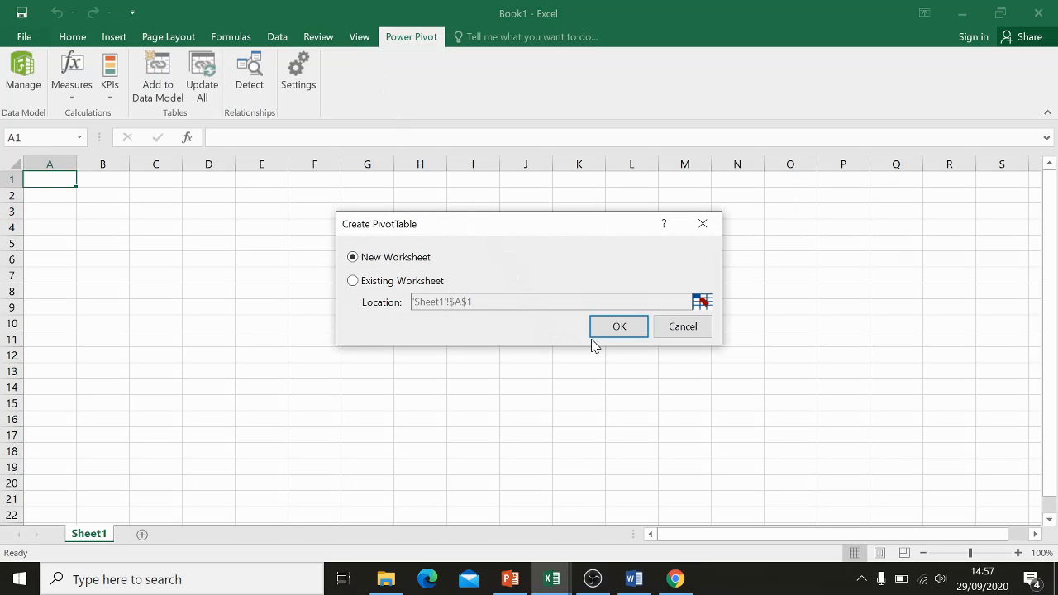
{"action": "left_click", "coordinate": [354, 281]}
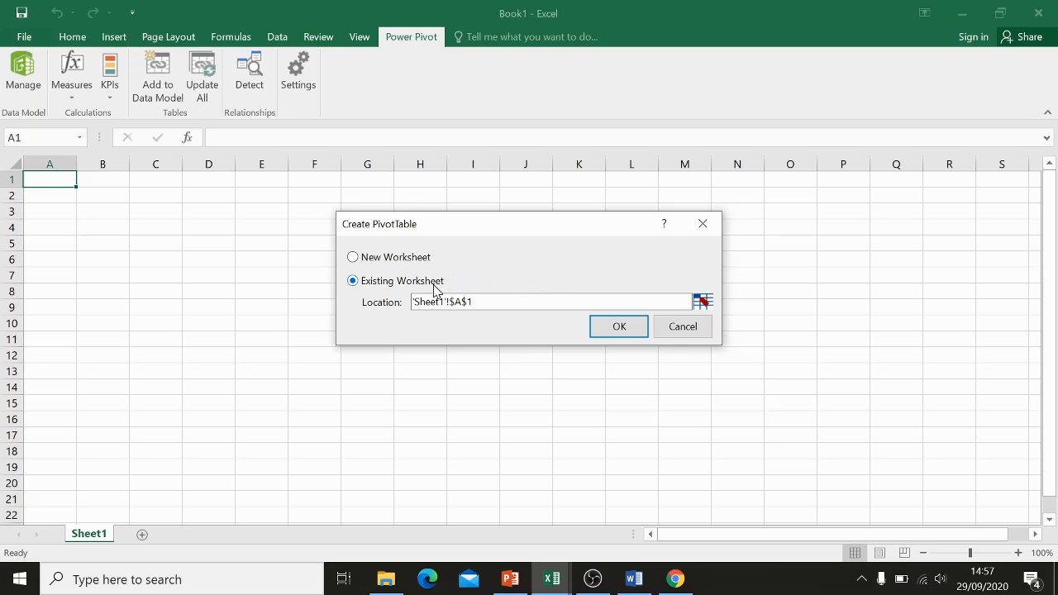
{"action": "left_click", "coordinate": [393, 258]}
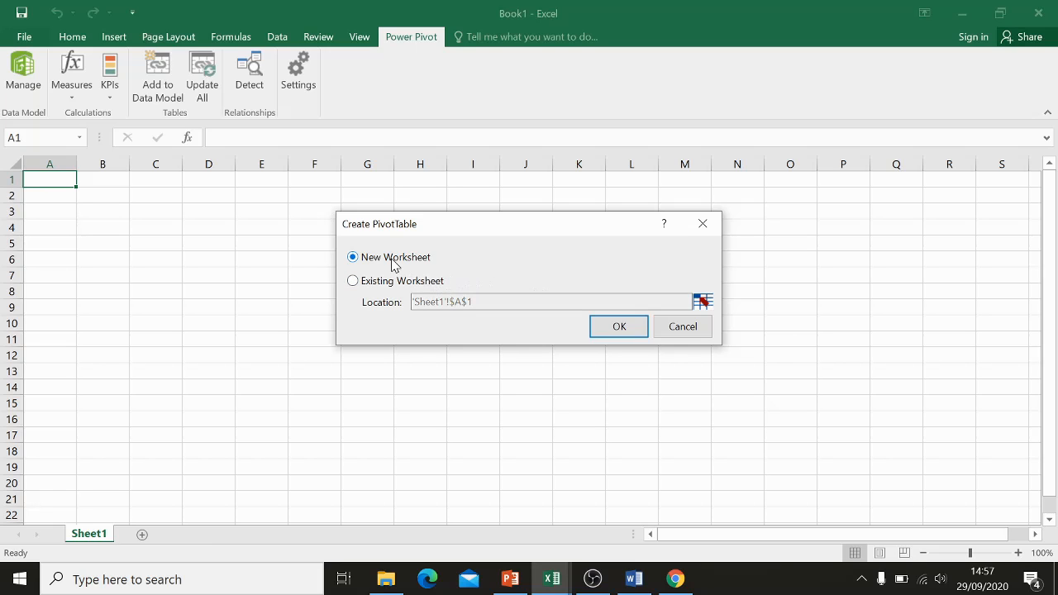
{"action": "left_click", "coordinate": [599, 329]}
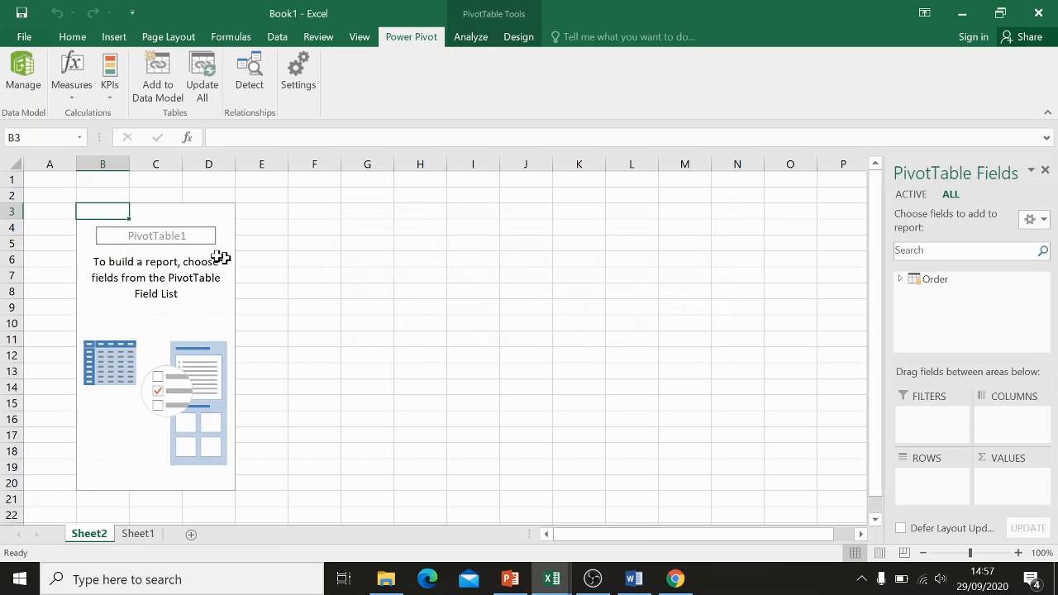
{"action": "left_click", "coordinate": [182, 213]}
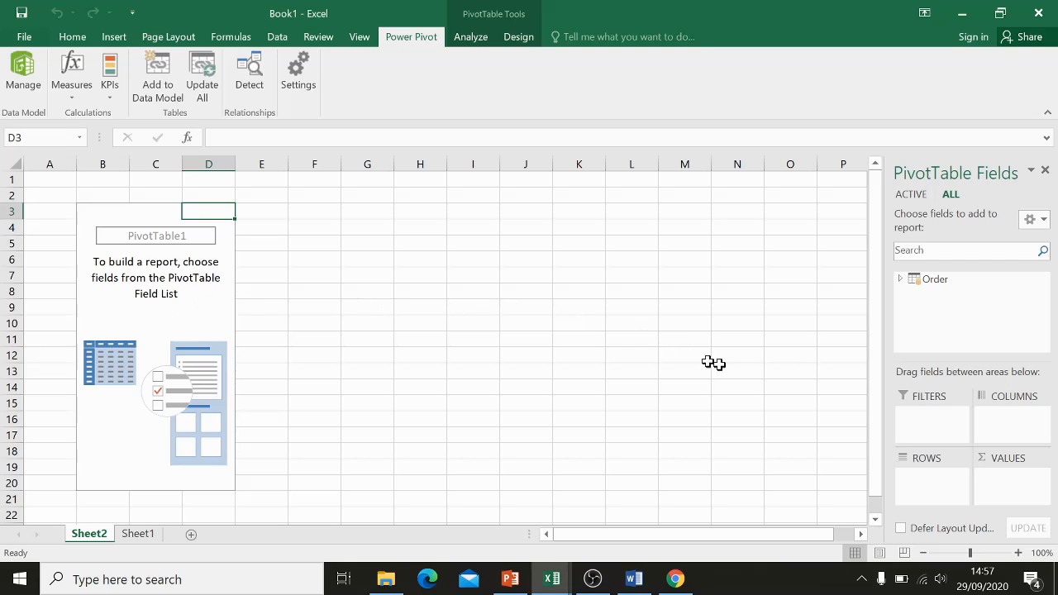
- Expand the Order table in the PivotTable field list and look through all its fields
{"action": "left_click", "coordinate": [900, 279]}
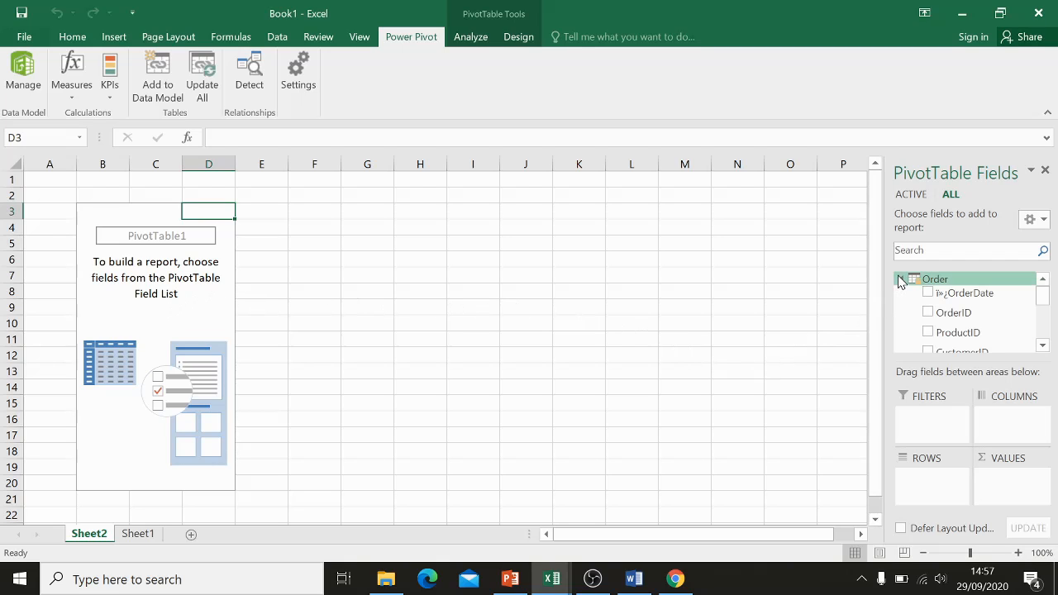
{"action": "scroll", "coordinate": [942, 310], "scroll_direction": "down", "scroll_amount": 3}
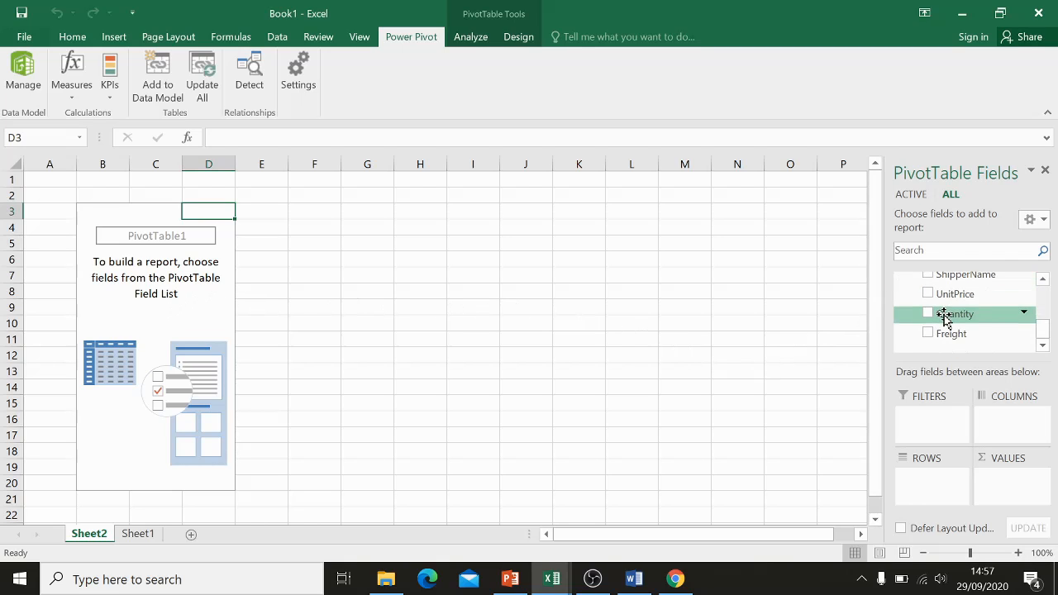
{"action": "scroll", "coordinate": [944, 318], "scroll_direction": "up", "scroll_amount": 4}
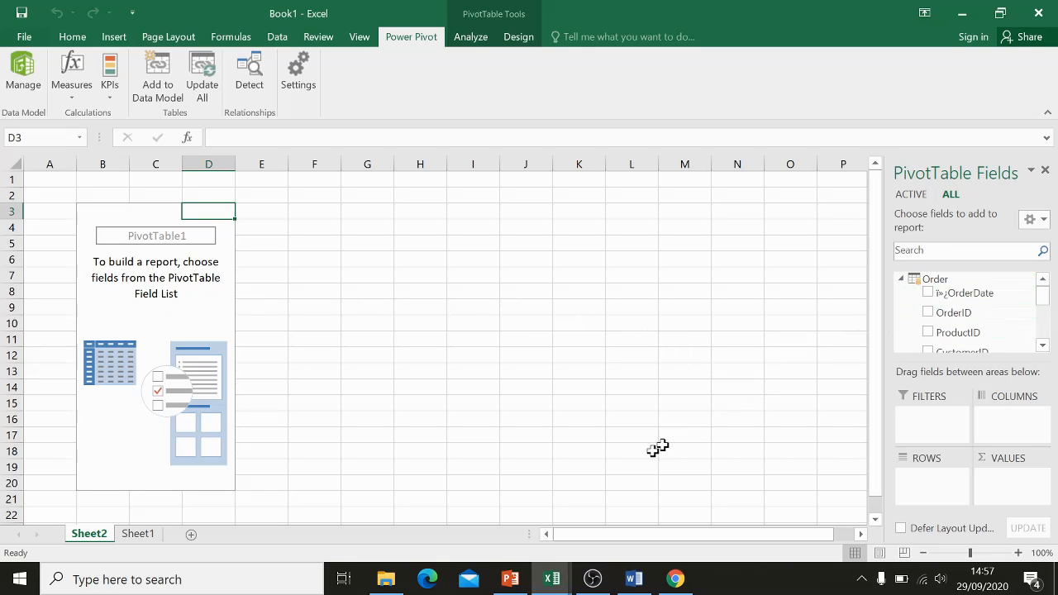
- In Power Pivot, hide the Order columns from OrderDate through ShippedDate from client tools, and turn off the display of hidden columns
{"action": "left_click", "coordinate": [552, 574]}
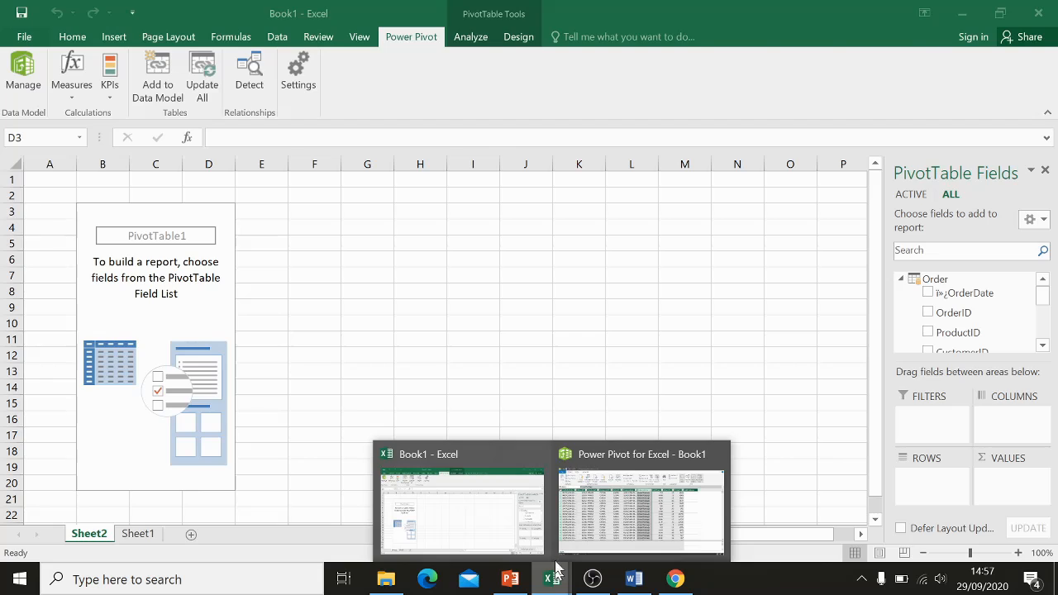
{"action": "left_click", "coordinate": [576, 513]}
{"action": "left_click", "coordinate": [516, 248]}
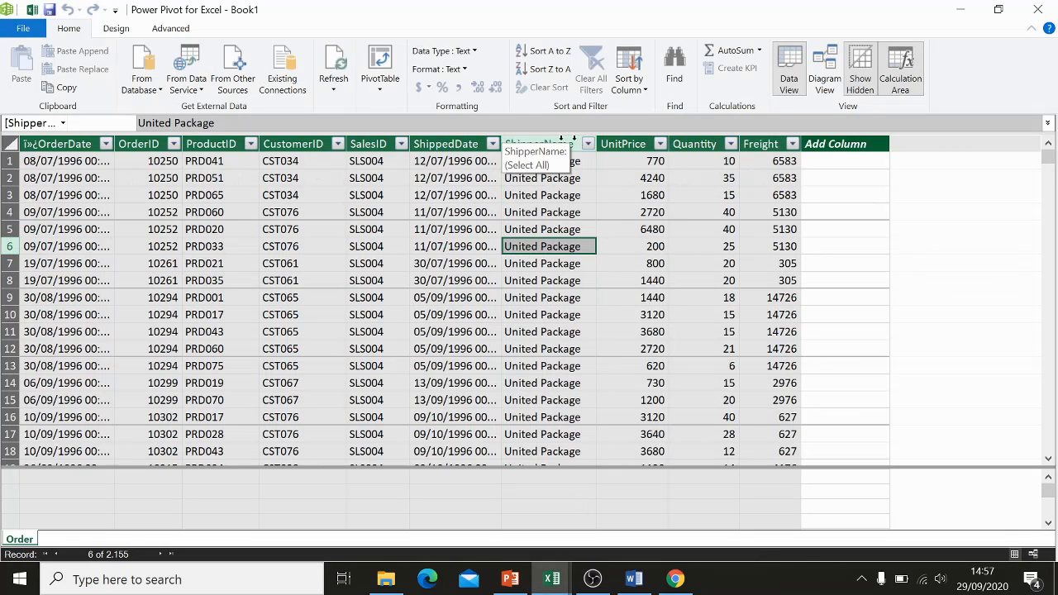
{"action": "left_click", "coordinate": [455, 139]}
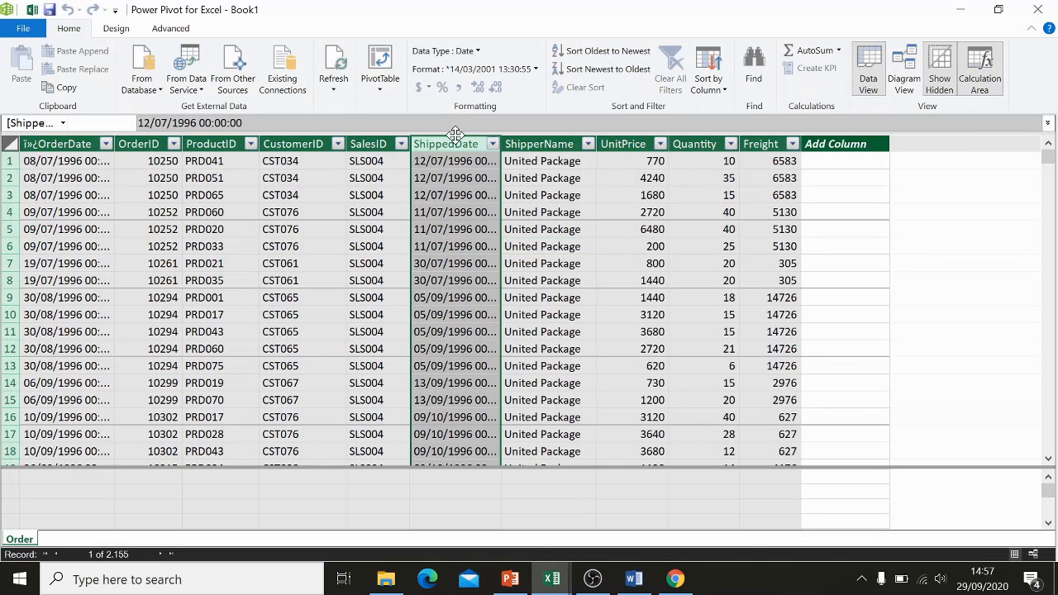
{"action": "left_click", "coordinate": [66, 136], "text": "shift"}
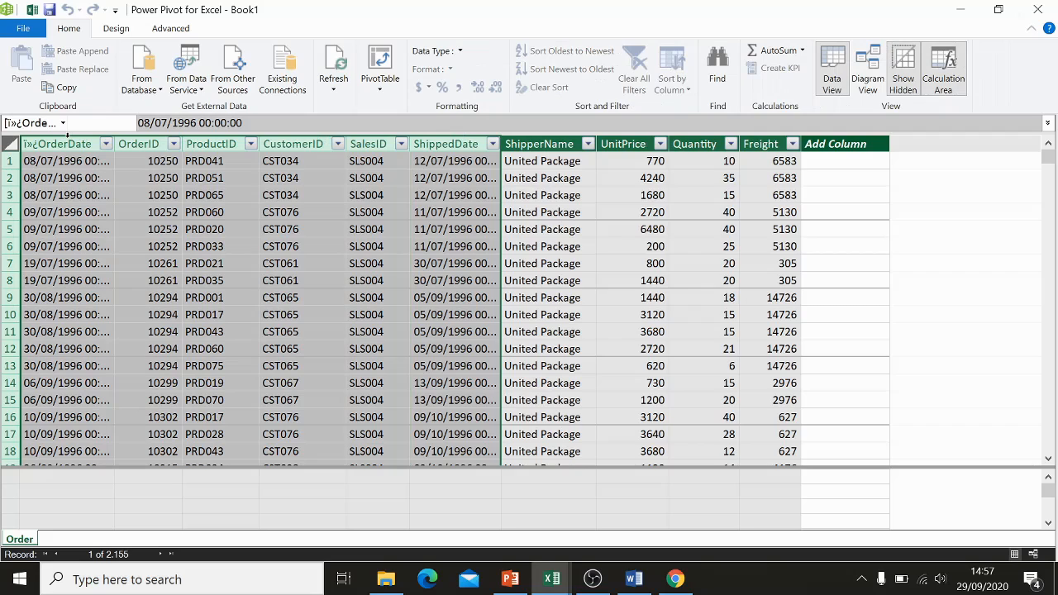
{"action": "right_click", "coordinate": [68, 139]}
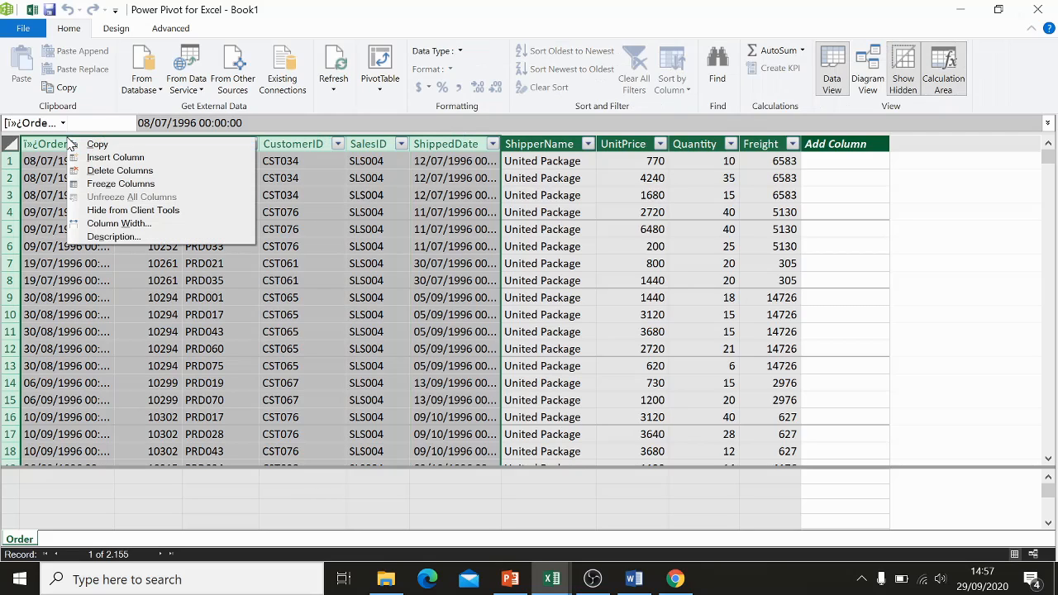
{"action": "left_click", "coordinate": [125, 211]}
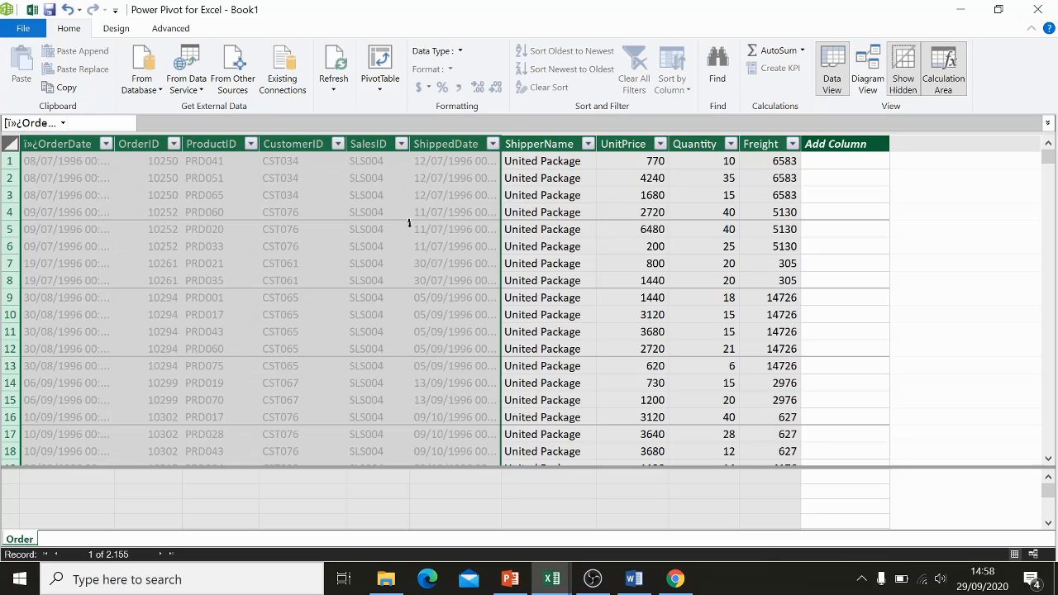
{"action": "left_click", "coordinate": [905, 59]}
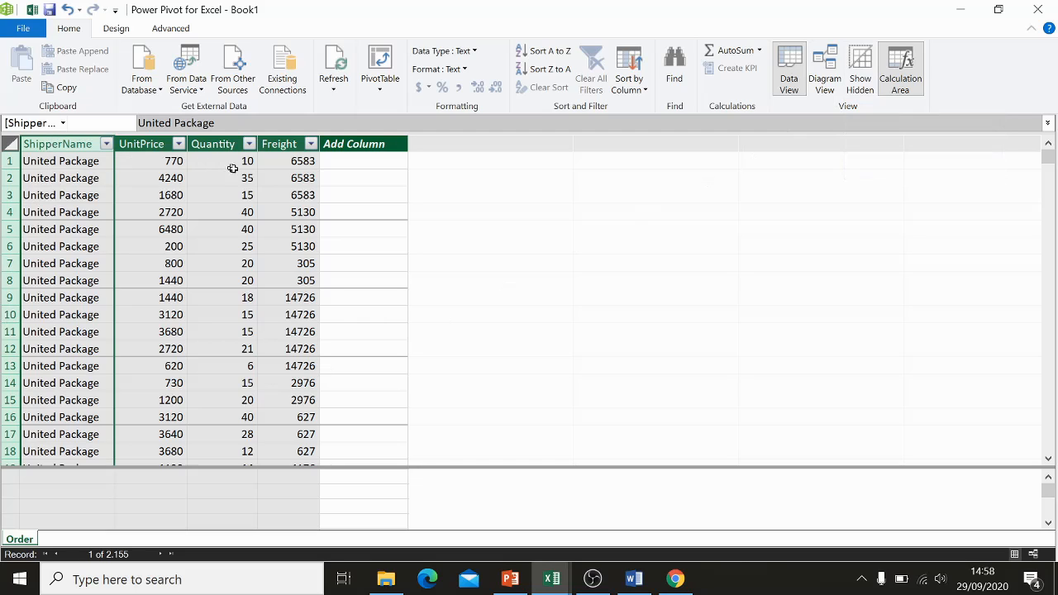
- Return to the PivotTable worksheet in Excel and recheck the required output on the PowerPoint case-study slide
{"action": "left_click", "coordinate": [560, 582]}
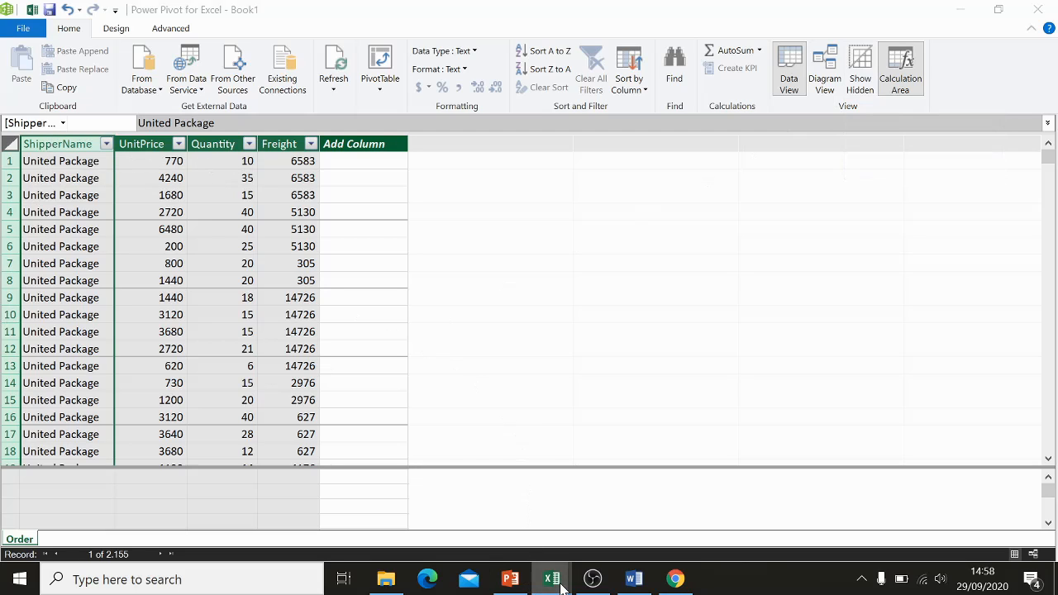
{"action": "left_click", "coordinate": [463, 501]}
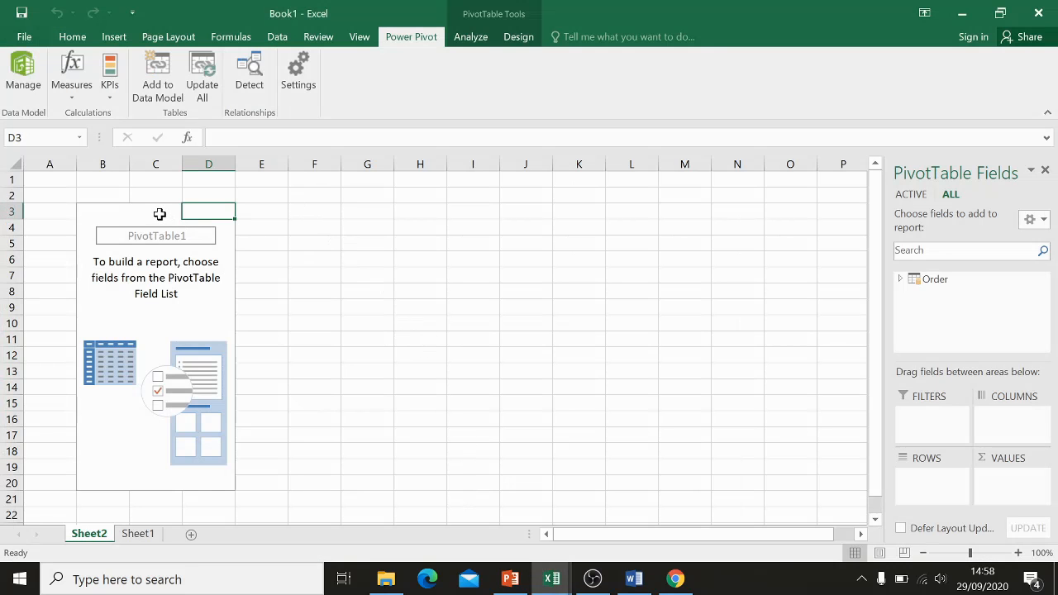
{"action": "key", "text": "alt+Tab"}
{"action": "key", "text": "alt+Tab"}
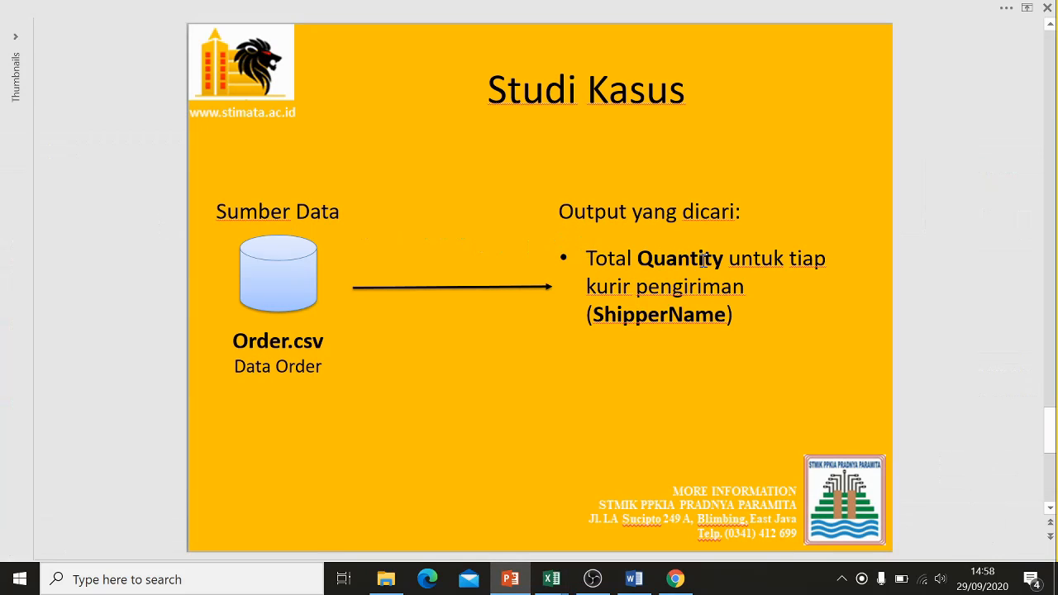
{"action": "key", "text": "alt+Tab"}
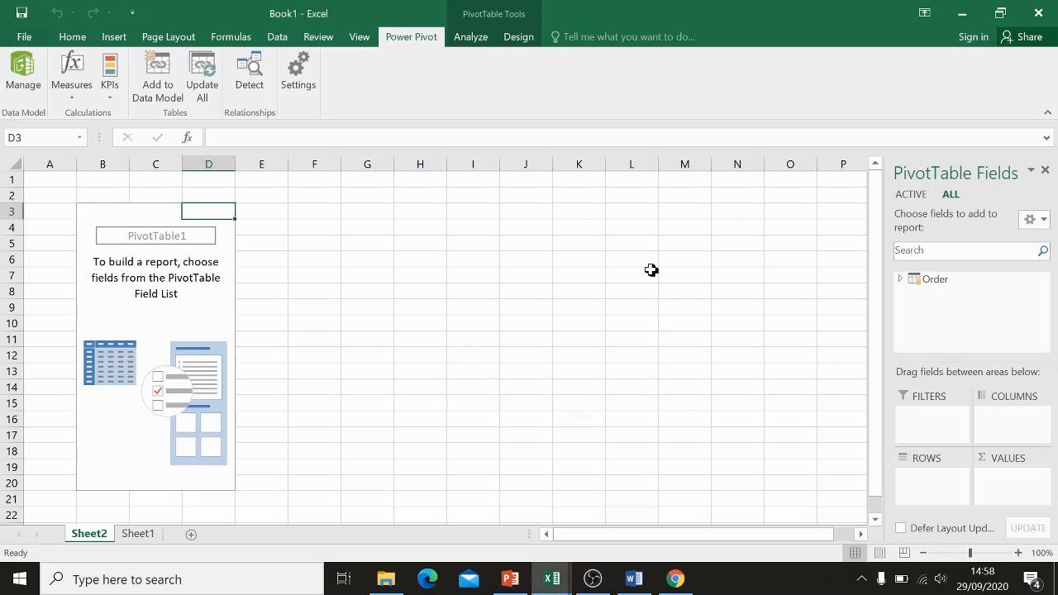
- Expand the Order table in the PivotTable field list and review which fields are still available
{"action": "left_click", "coordinate": [901, 280]}
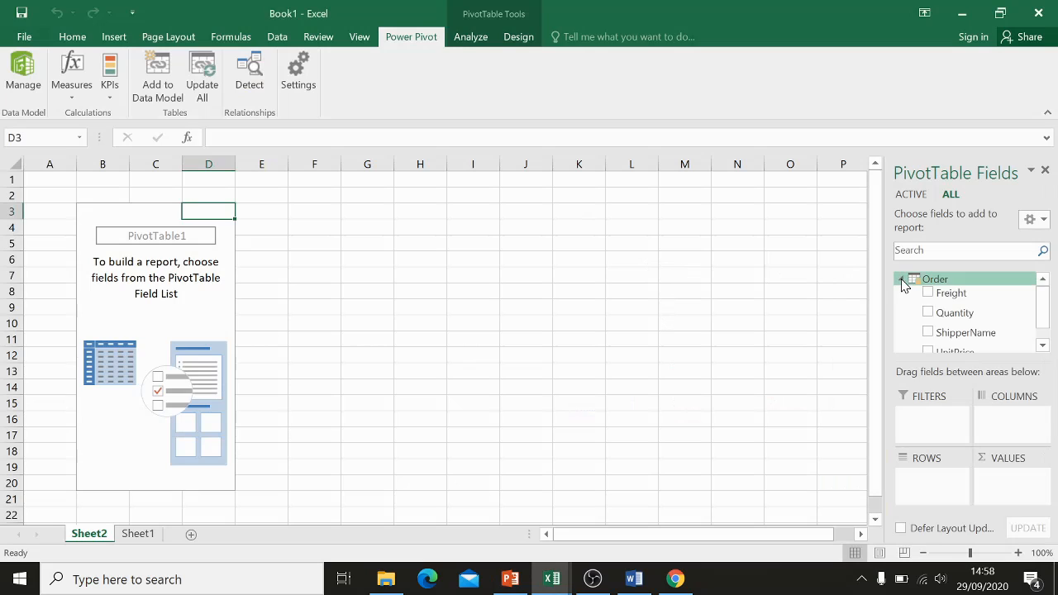
{"action": "scroll", "coordinate": [971, 311], "scroll_direction": "down", "scroll_amount": 1}
{"action": "scroll", "coordinate": [971, 312], "scroll_direction": "up", "scroll_amount": 1}
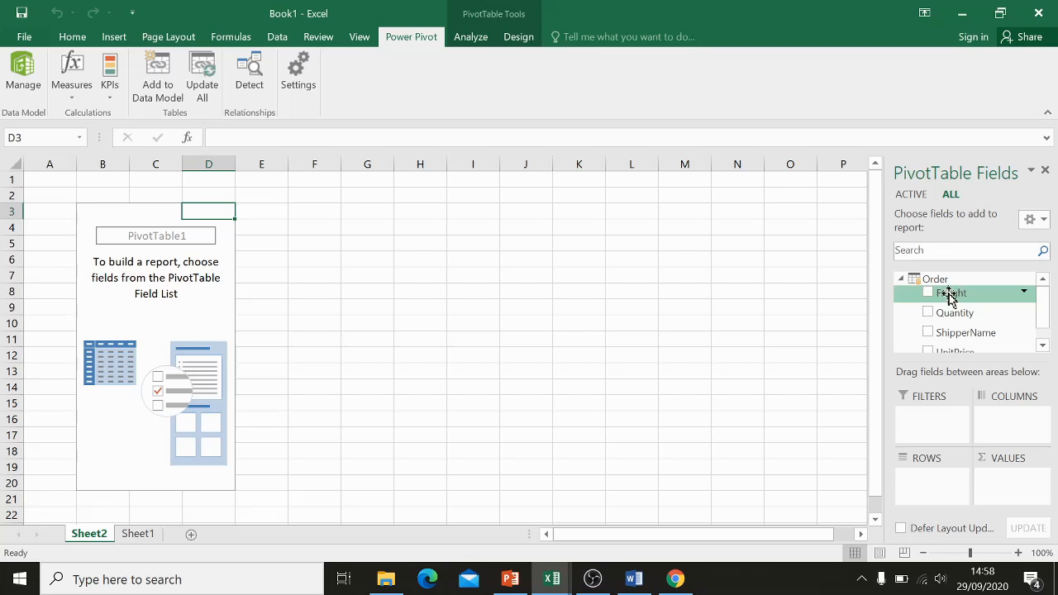
{"action": "scroll", "coordinate": [952, 307], "scroll_direction": "down", "scroll_amount": 1}
{"action": "scroll", "coordinate": [956, 314], "scroll_direction": "up", "scroll_amount": 1}
{"action": "scroll", "coordinate": [963, 306], "scroll_direction": "down", "scroll_amount": 1}
{"action": "scroll", "coordinate": [959, 302], "scroll_direction": "up", "scroll_amount": 1}
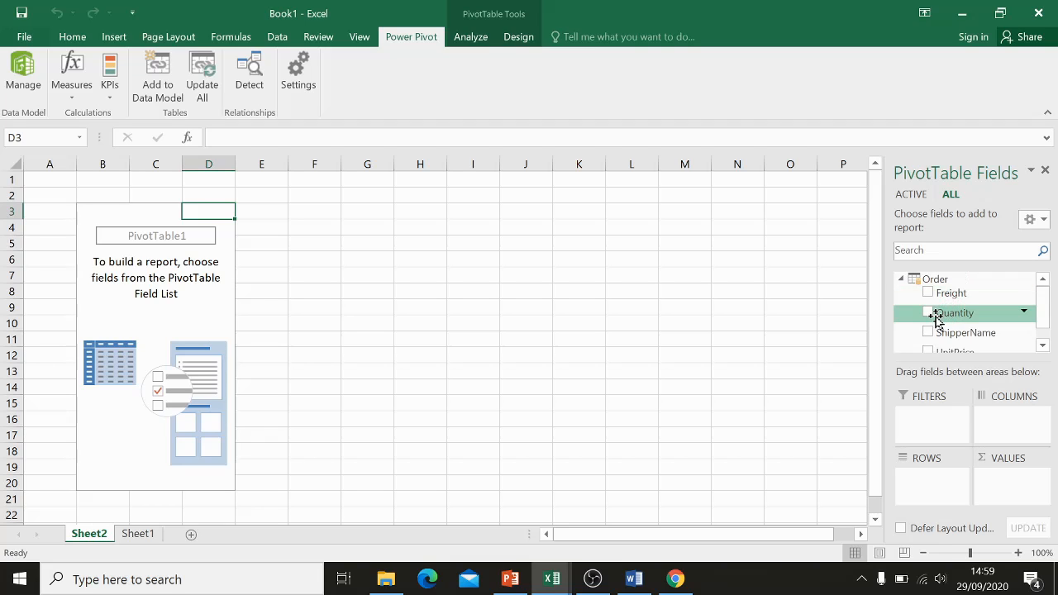
- Add Quantity to the PivotTable values twice as a sum, and add ShipperName to the rows
{"action": "left_click", "coordinate": [928, 312]}
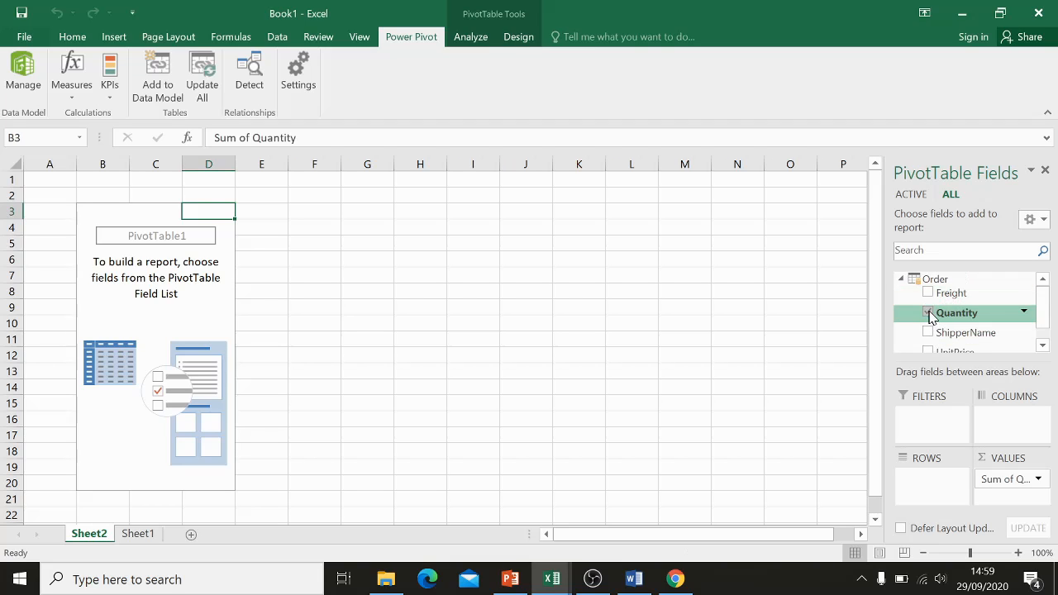
{"action": "left_click_drag", "start_coordinate": [947, 314], "coordinate": [1012, 482]}
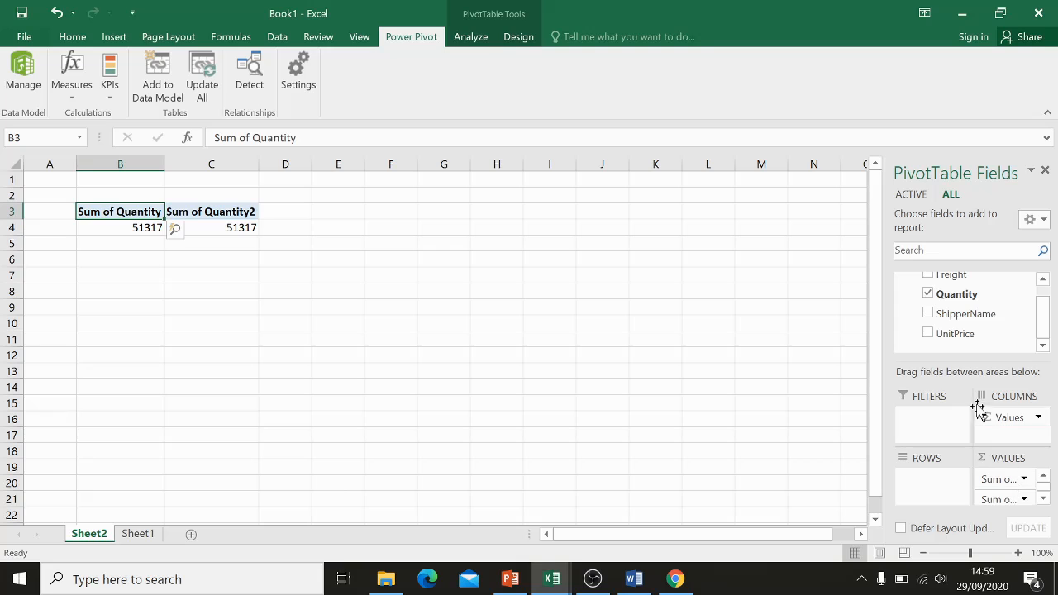
{"action": "left_click", "coordinate": [929, 315]}
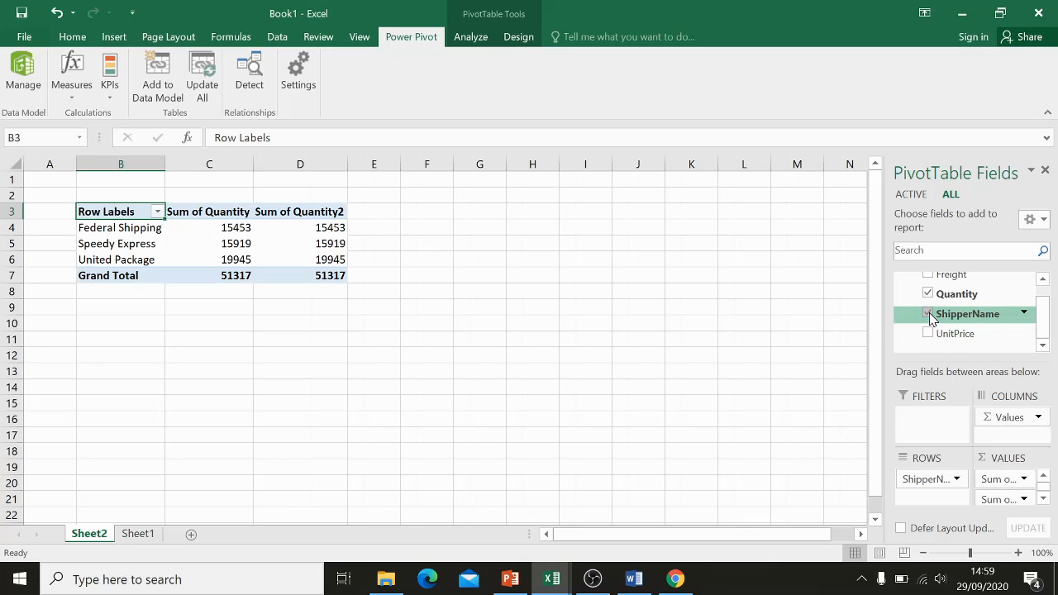
- Try placing ShipperName in the PivotTable's columns and filters, and return it to the rows
{"action": "left_click_drag", "start_coordinate": [934, 315], "coordinate": [944, 419]}
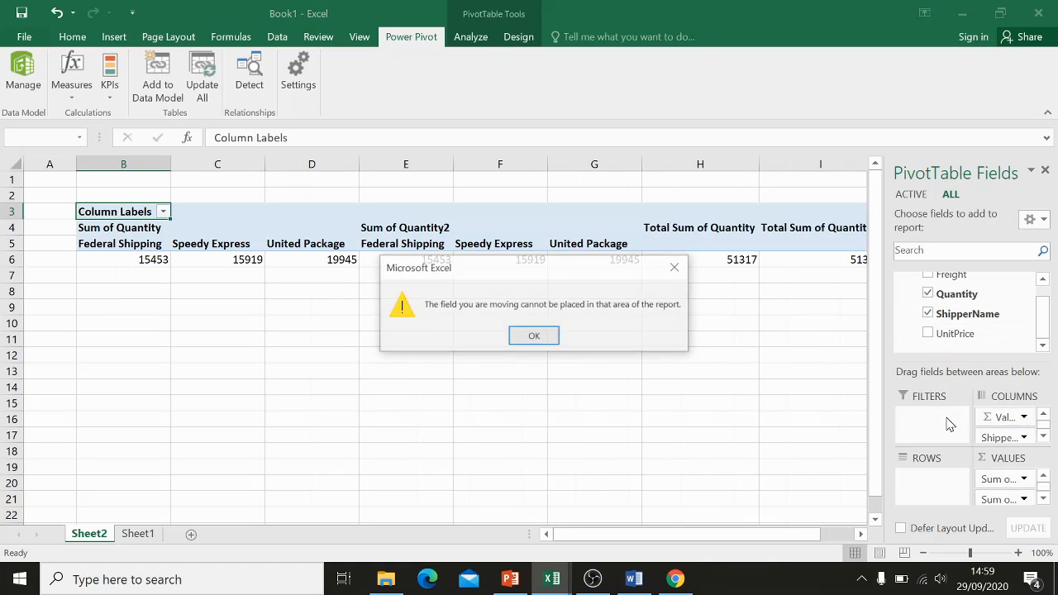
{"action": "left_click", "coordinate": [679, 267]}
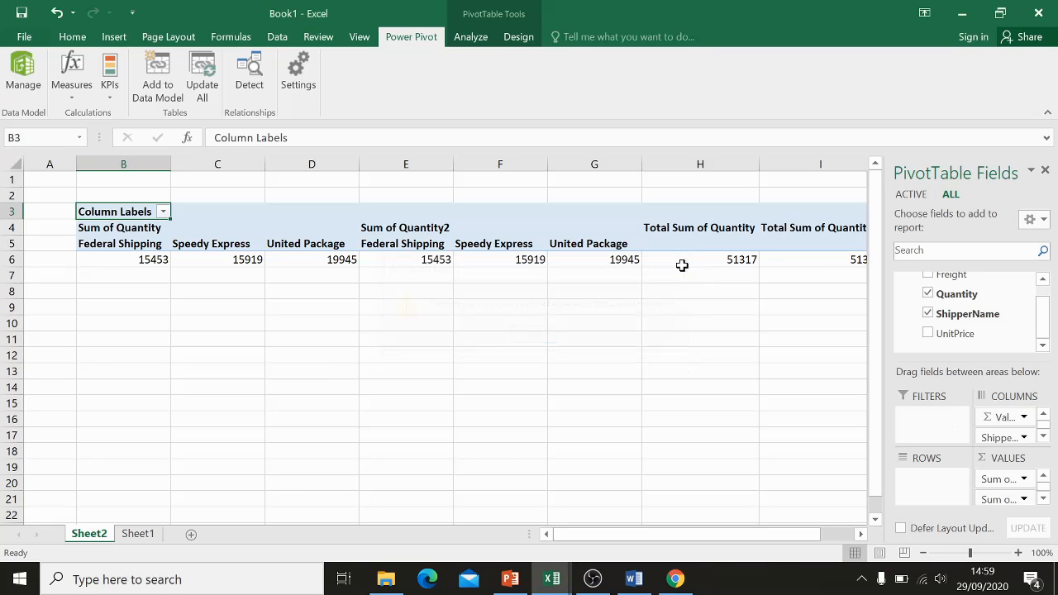
{"action": "left_click", "coordinate": [928, 313]}
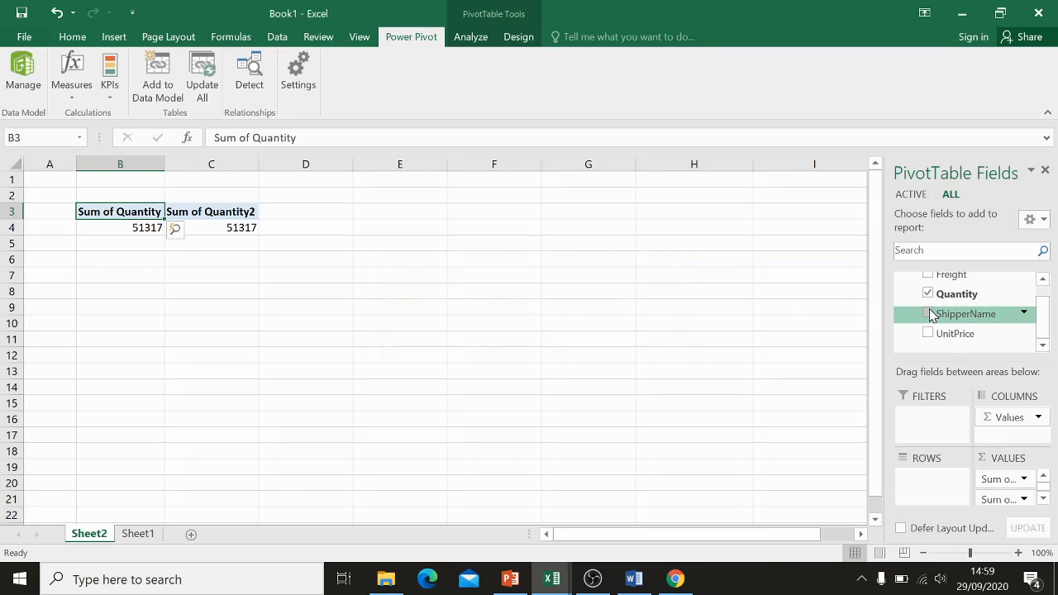
{"action": "left_click", "coordinate": [929, 314]}
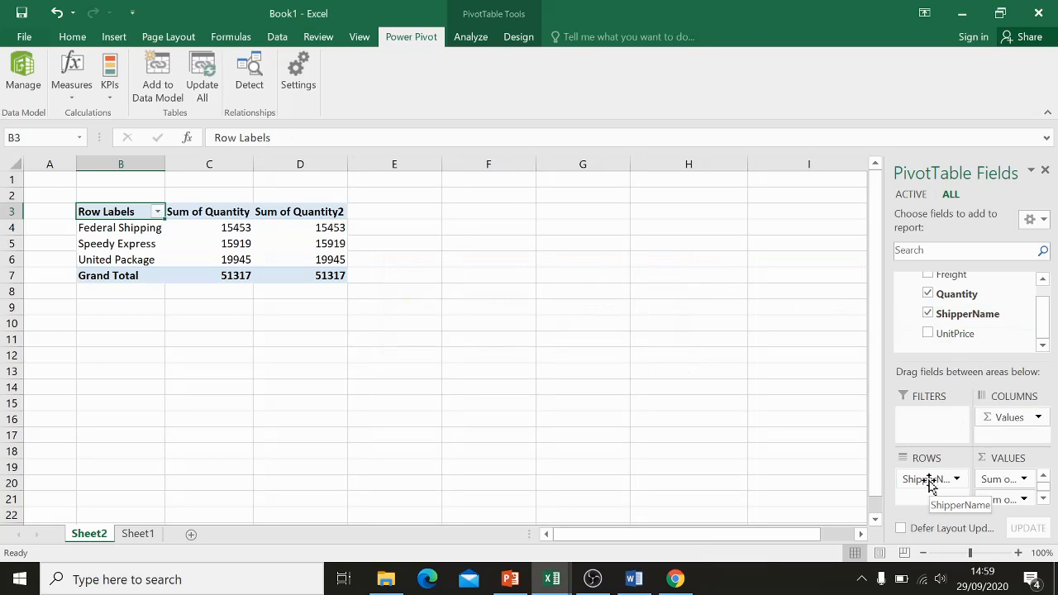
{"action": "left_click", "coordinate": [409, 260]}
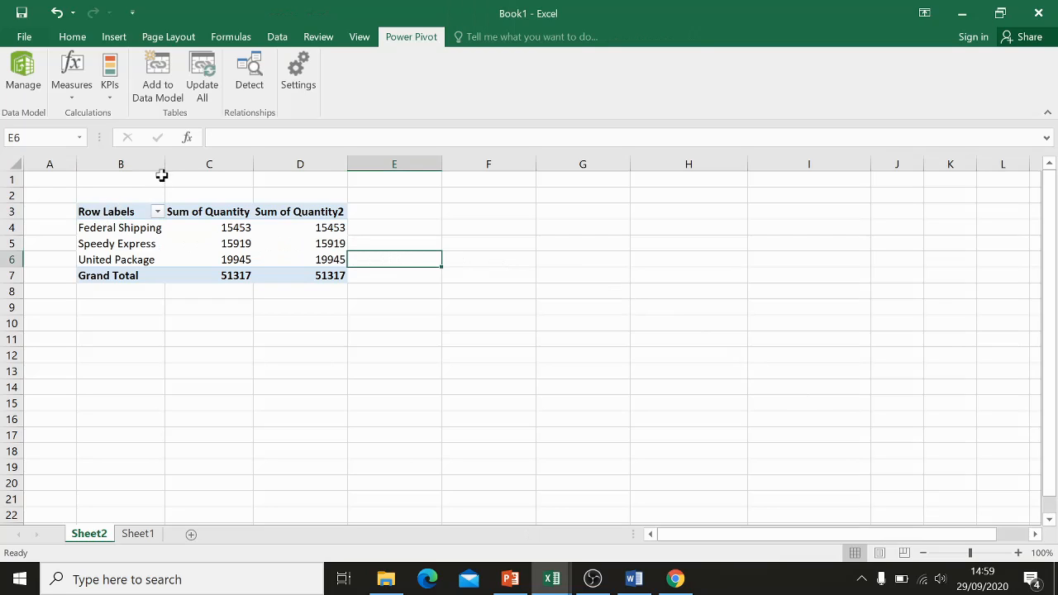
{"action": "left_click", "coordinate": [123, 230]}
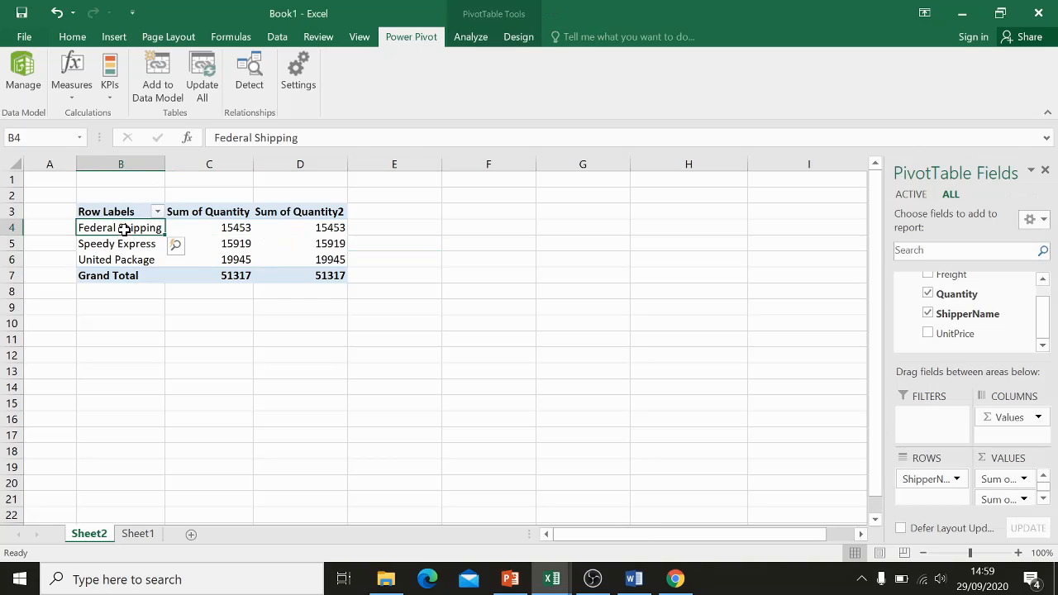
{"action": "left_click", "coordinate": [956, 480]}
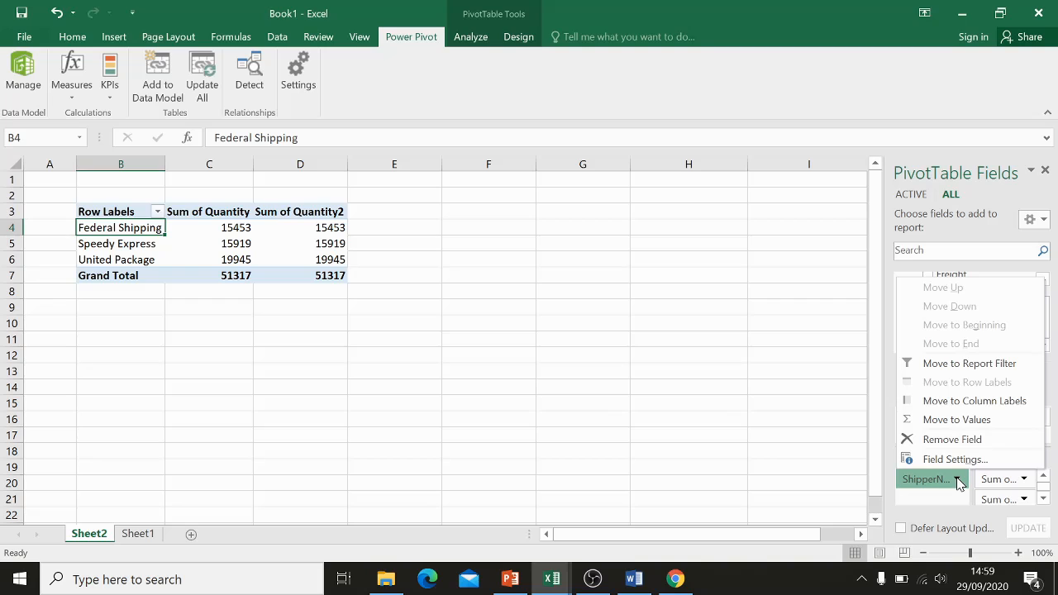
{"action": "left_click", "coordinate": [751, 418]}
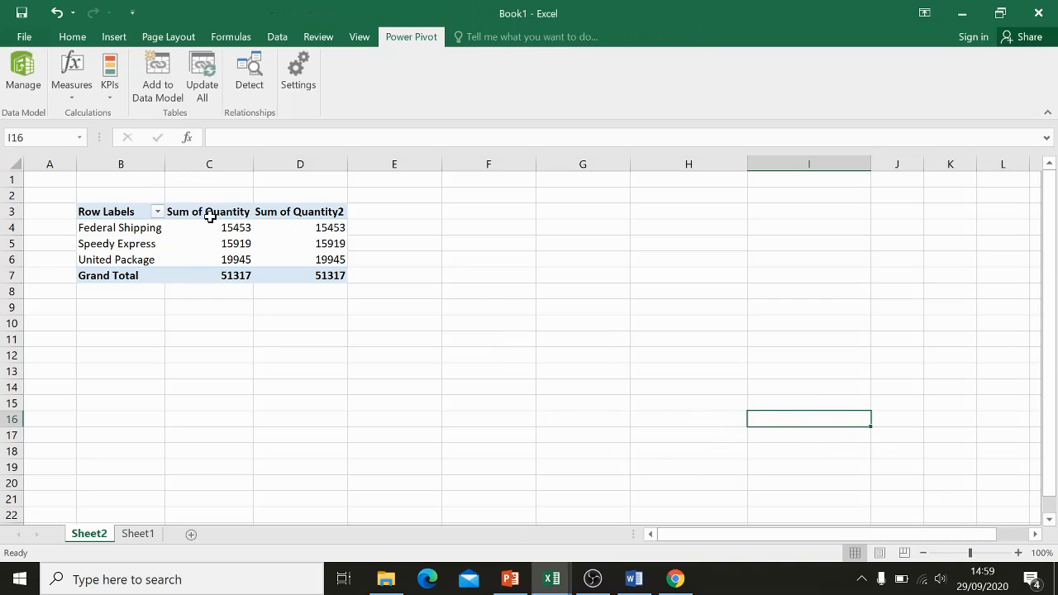
- Remove the duplicate Sum of Quantity2 field from the PivotTable values
{"action": "left_click", "coordinate": [251, 288]}
{"action": "left_click", "coordinate": [280, 224]}
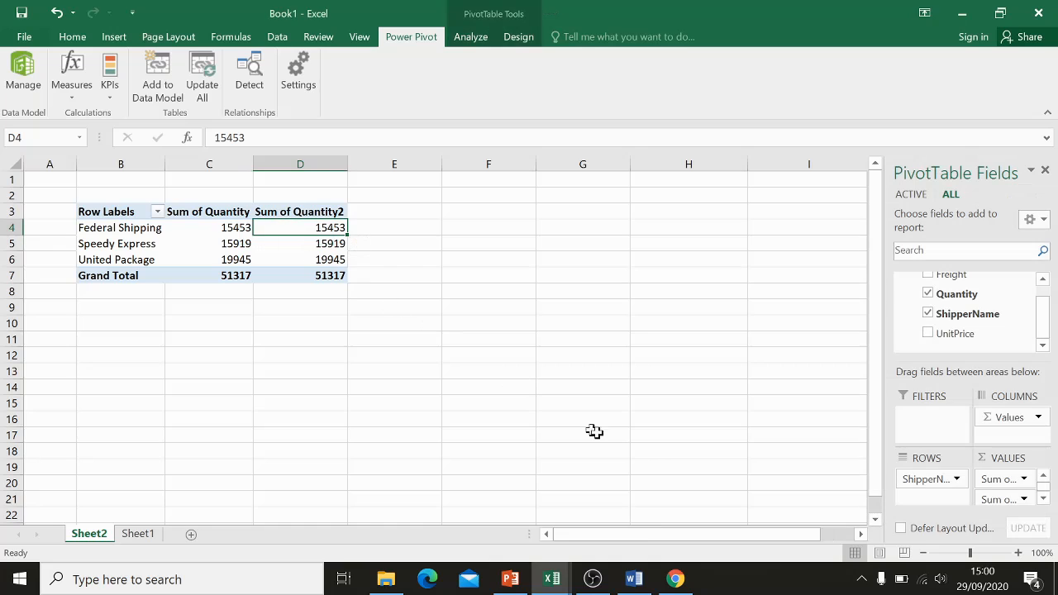
{"action": "left_click", "coordinate": [1023, 499]}
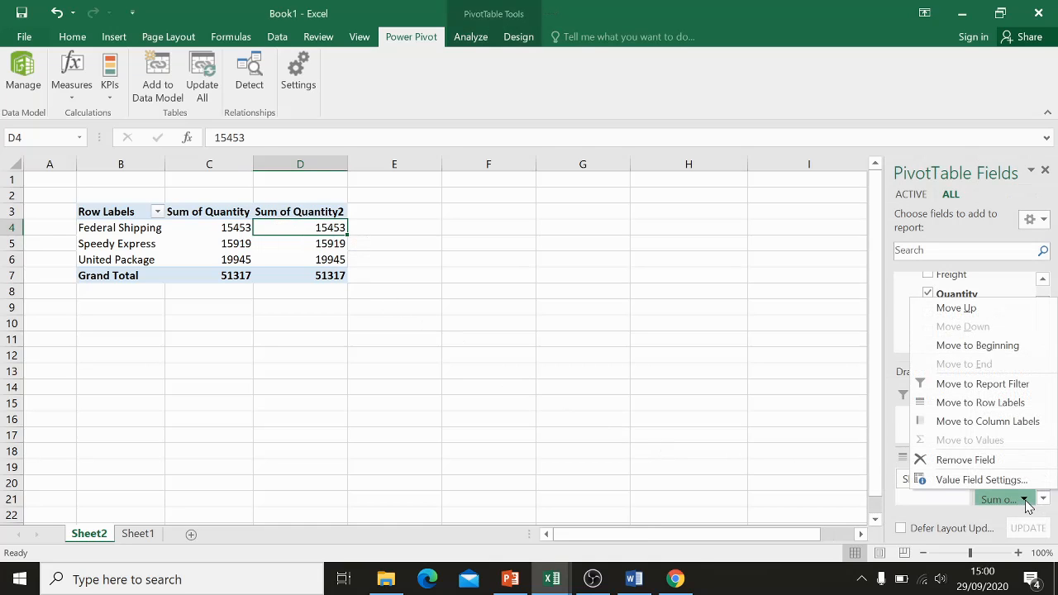
{"action": "left_click", "coordinate": [987, 459]}
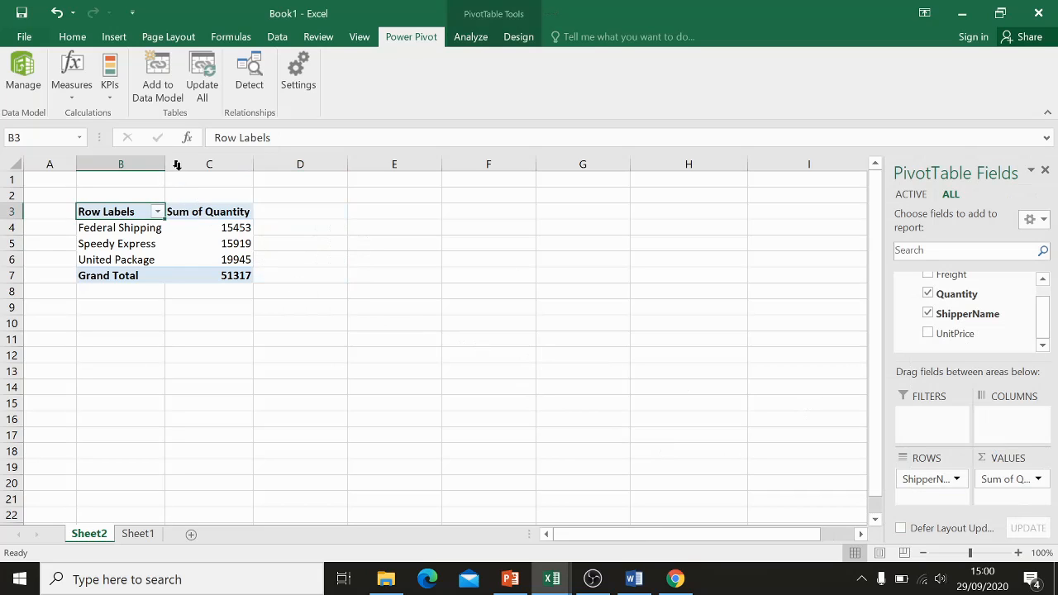
{"action": "left_click", "coordinate": [300, 258]}
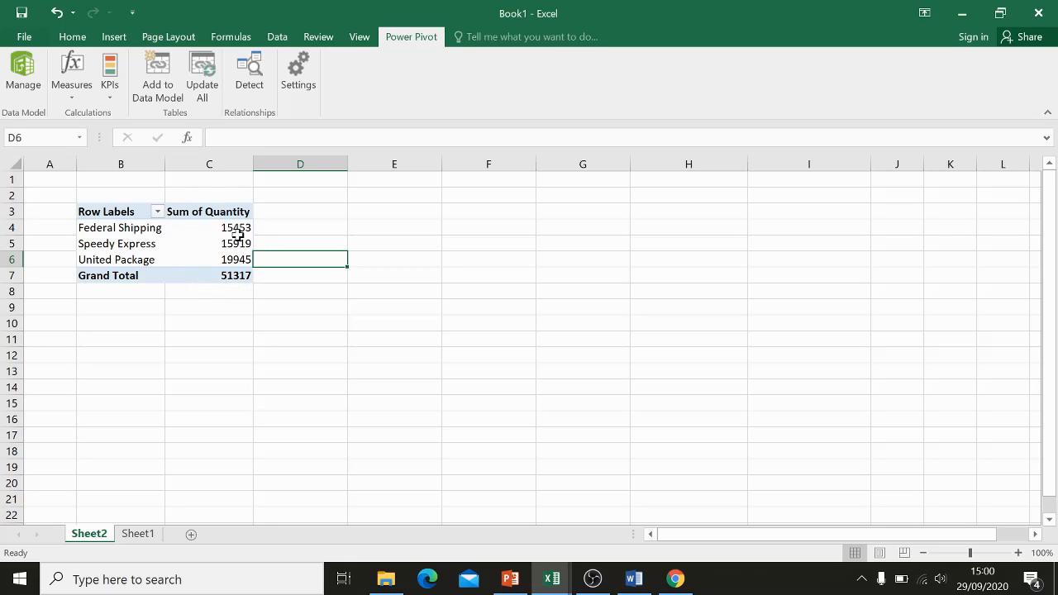
{"action": "left_click", "coordinate": [239, 336]}
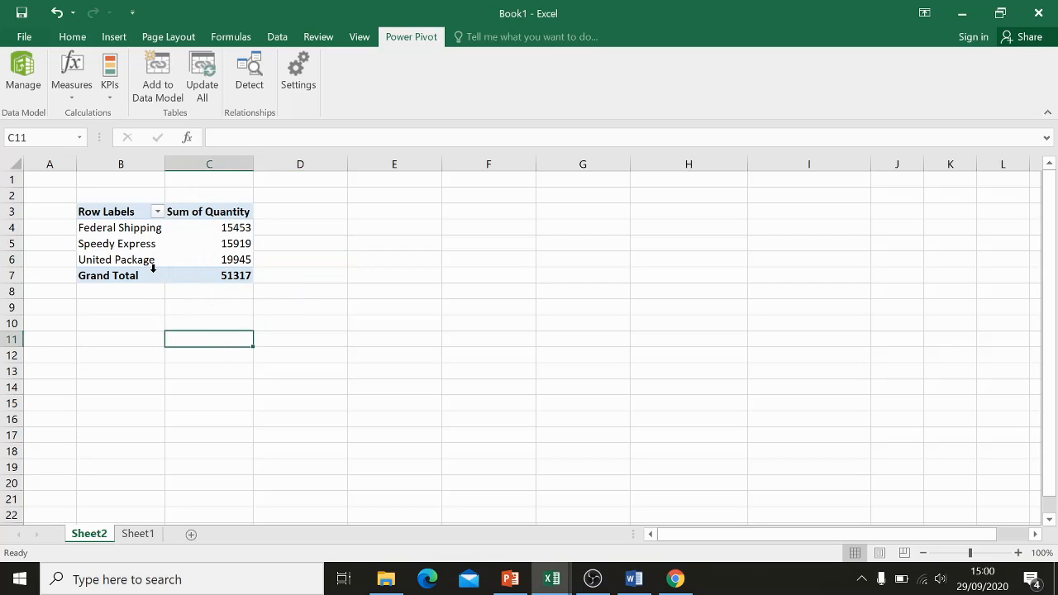
- Switch to File Explorer and open the Order file from the Data folder in Notepad
{"action": "left_click", "coordinate": [389, 583]}
{"action": "left_click", "coordinate": [388, 583]}
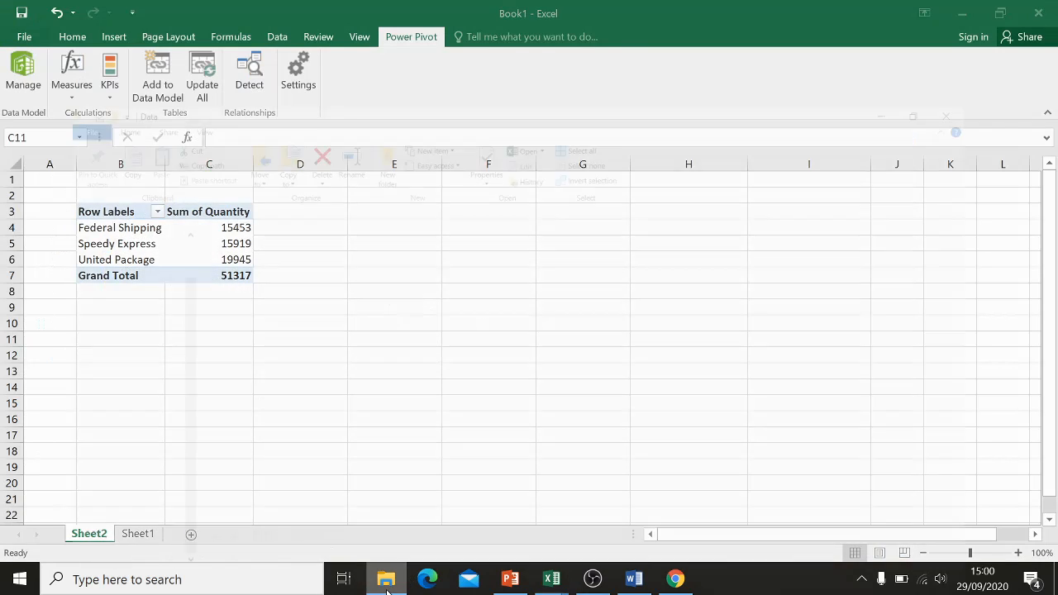
{"action": "left_click", "coordinate": [386, 580]}
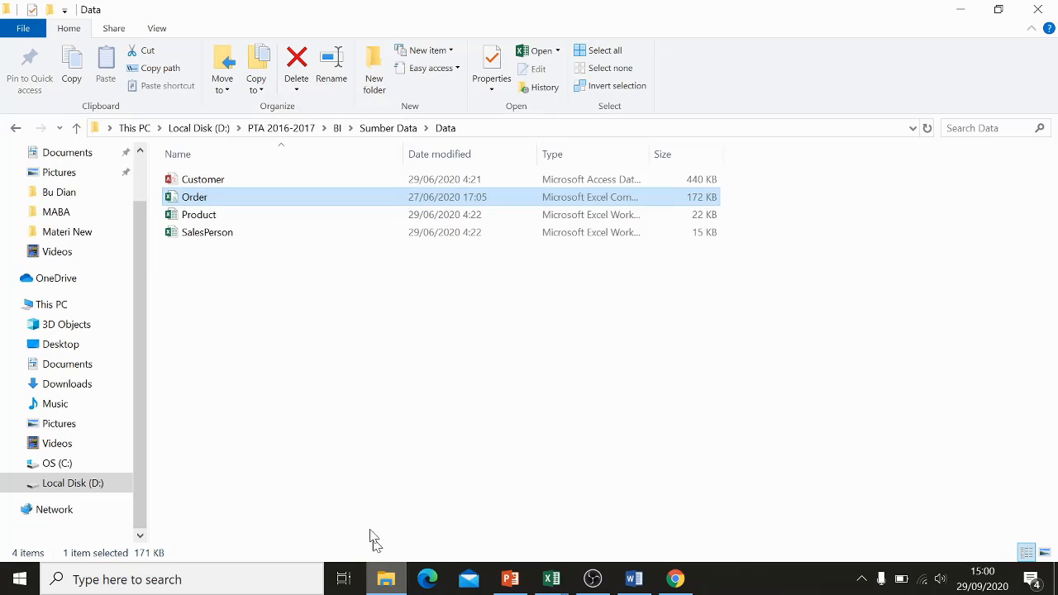
{"action": "right_click", "coordinate": [208, 199]}
{"action": "mouse_move", "coordinate": [276, 309]}
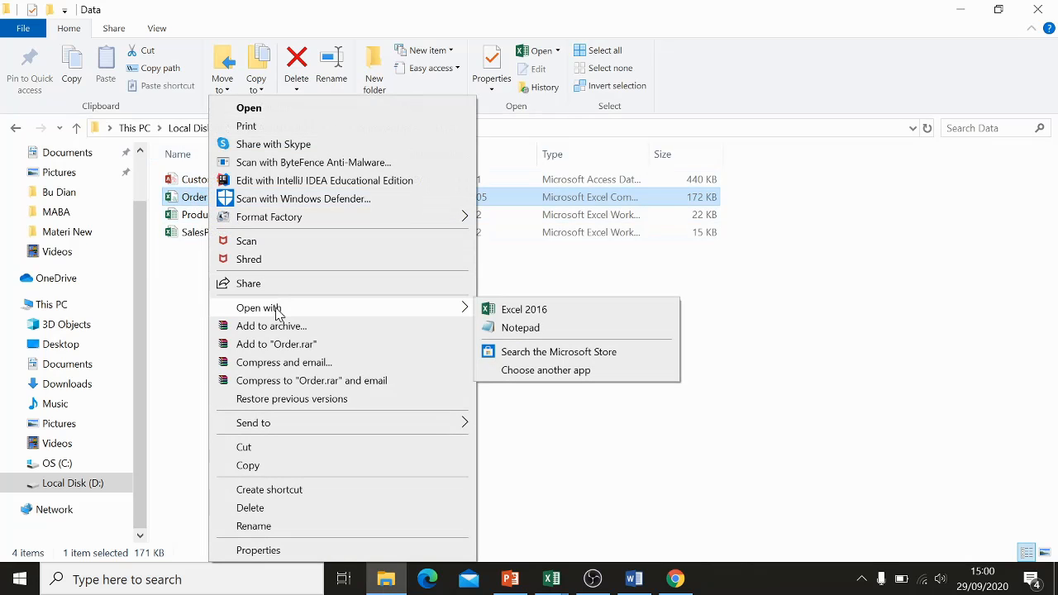
{"action": "left_click", "coordinate": [520, 328]}
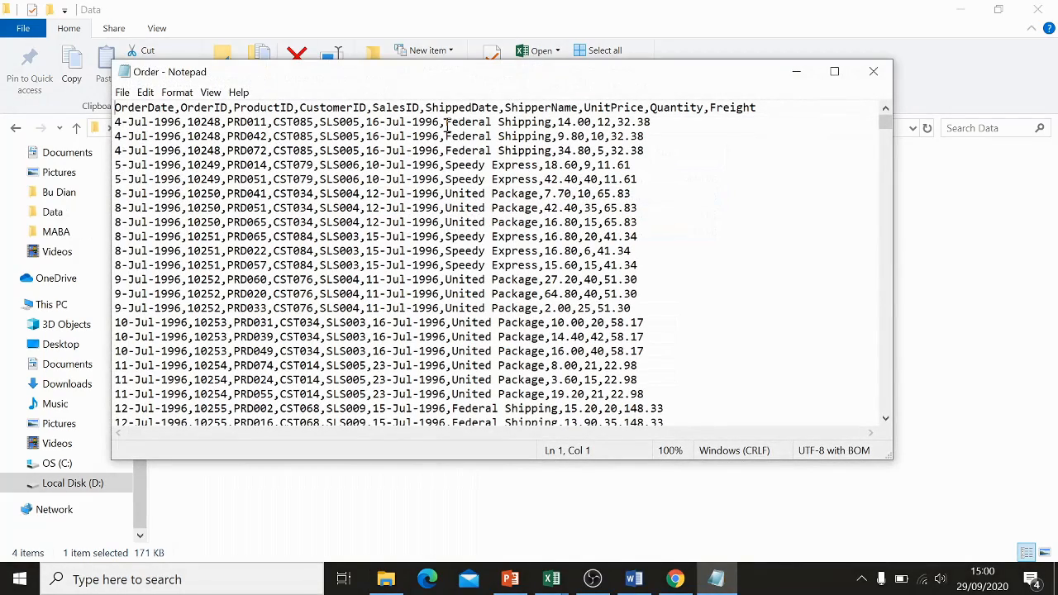
- Replace the shipper name Federal Shipping in the first order record with Expedisi_A
{"action": "left_click_drag", "start_coordinate": [447, 124], "coordinate": [552, 124]}
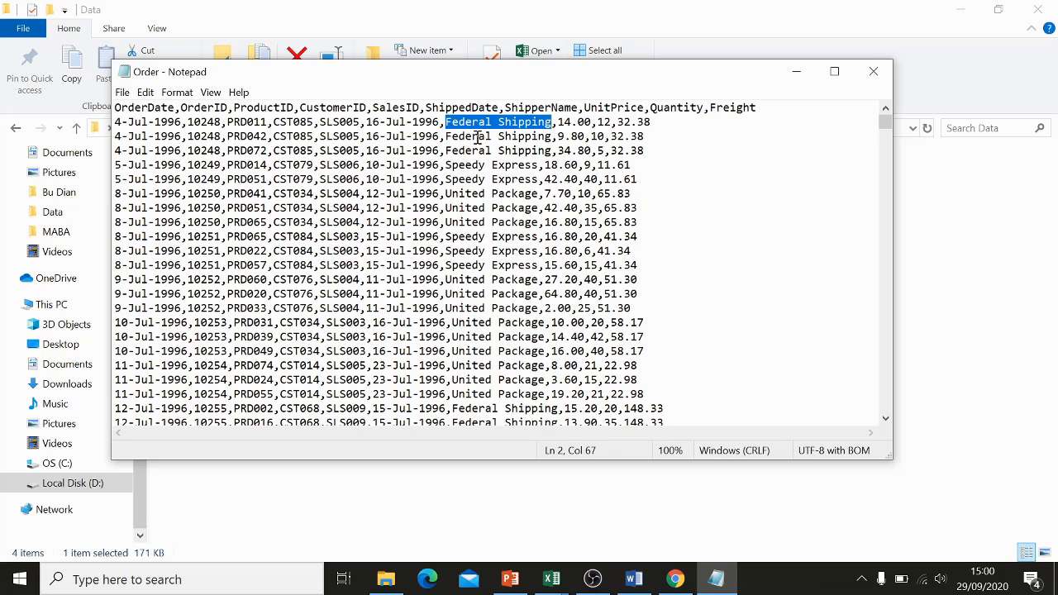
{"action": "type", "text": "JNE"}
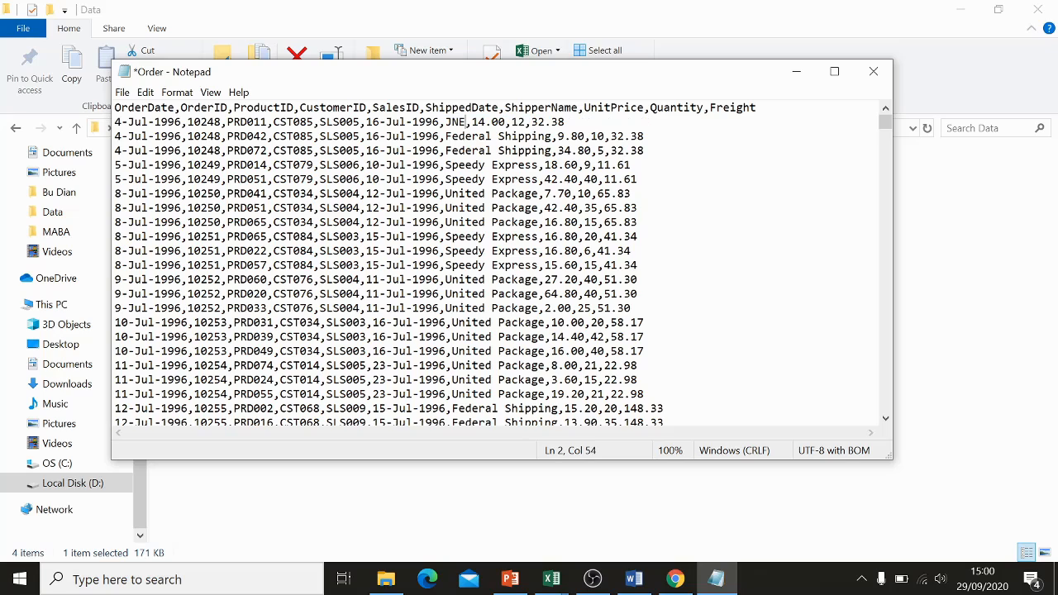
{"action": "key", "text": "BackSpace"}
{"action": "key", "text": "BackSpace"}
{"action": "key", "text": "BackSpace"}
{"action": "type", "text": "Expedi"}
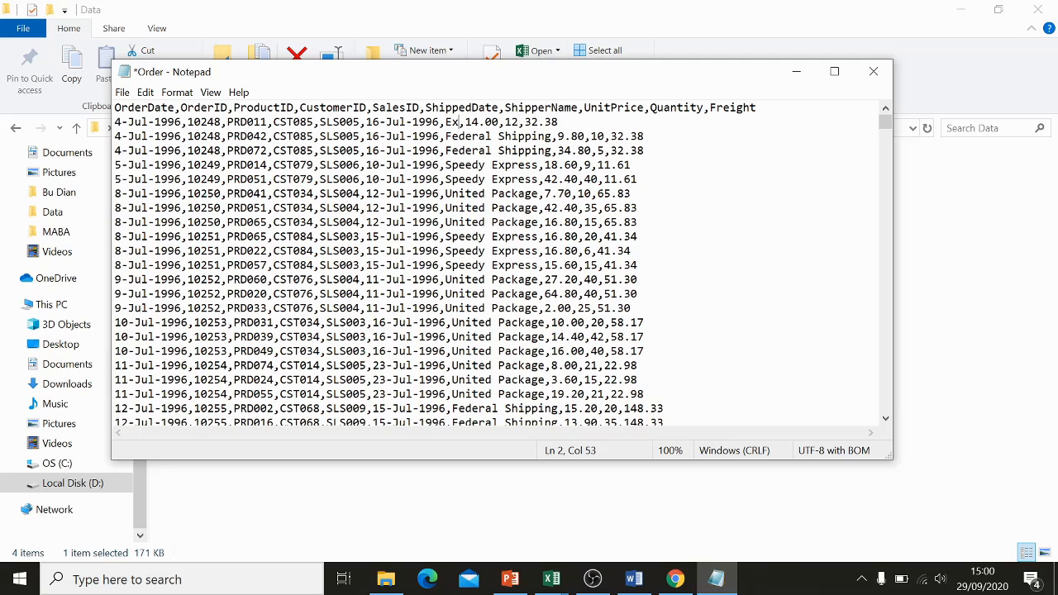
{"action": "type", "text": "si_A"}
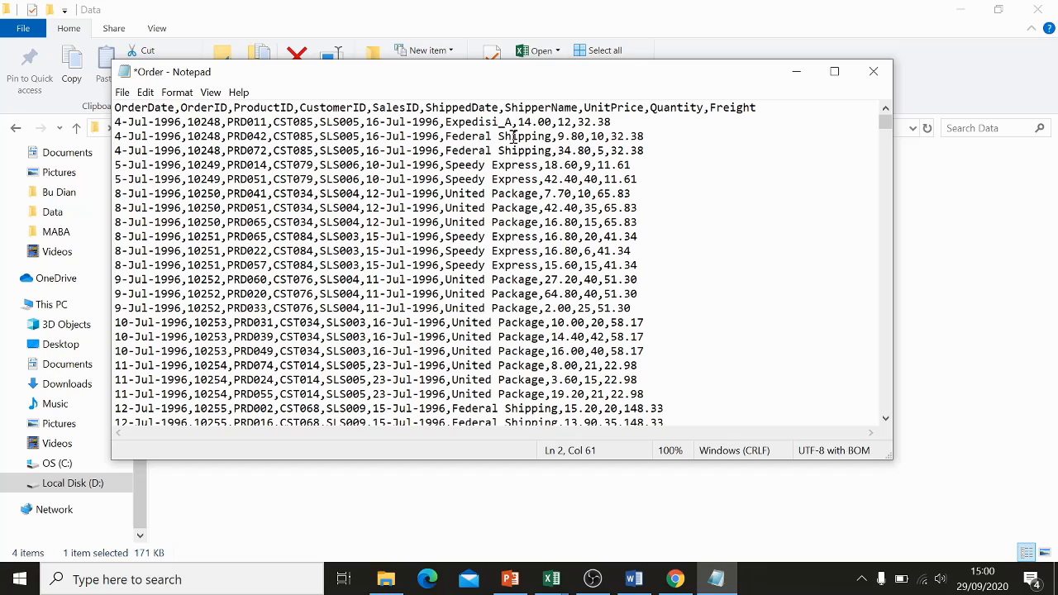
- Replace the shipper names in the second through fourth order records with Expedisi_A, and save the file
{"action": "left_click_drag", "start_coordinate": [551, 137], "coordinate": [513, 124]}
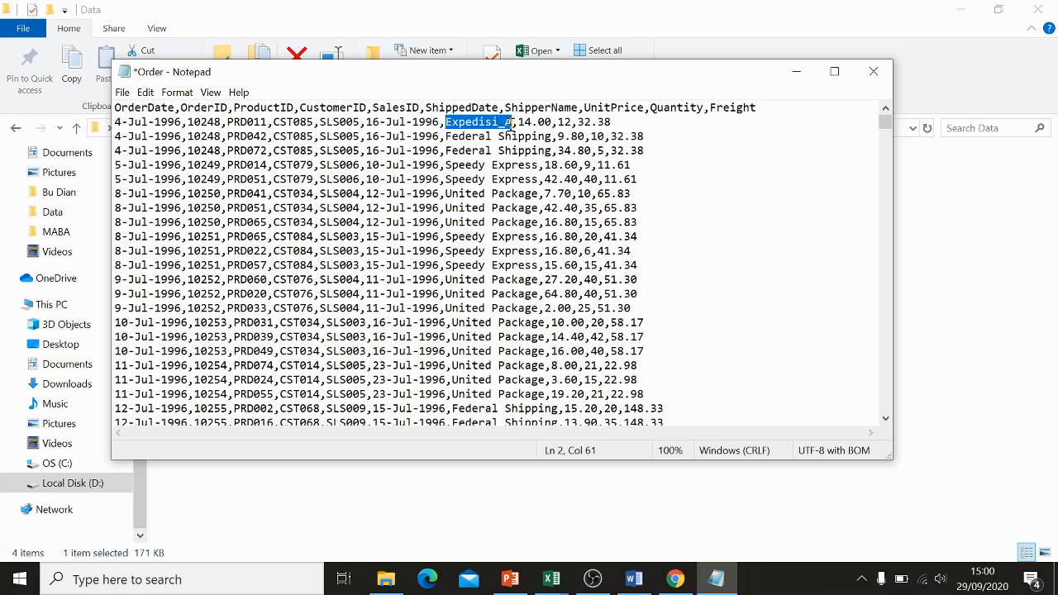
{"action": "left_click_drag", "start_coordinate": [444, 136], "coordinate": [559, 138]}
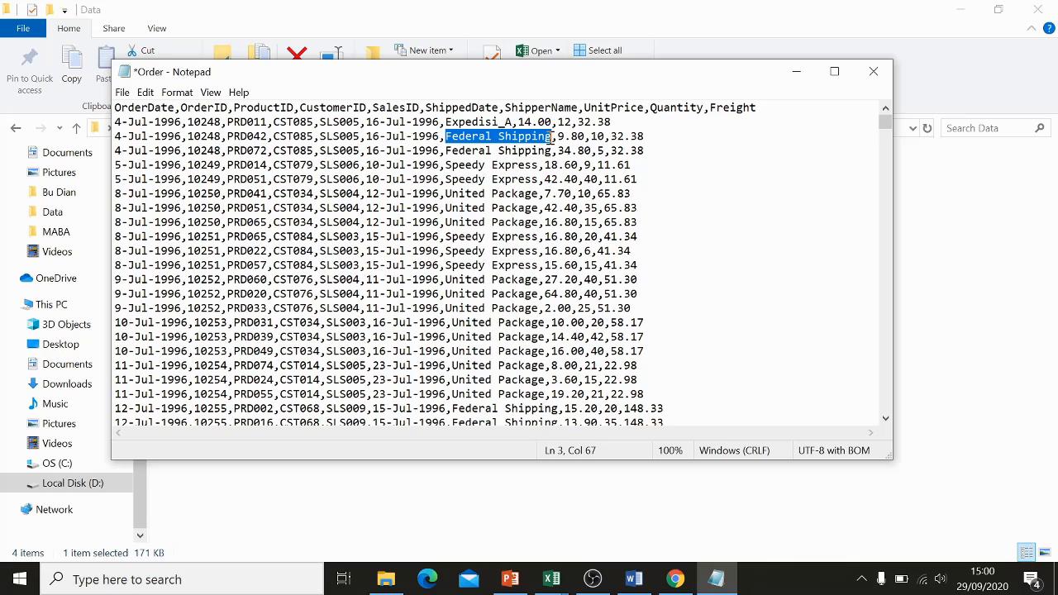
{"action": "type", "text": "Expedisi_A"}
{"action": "left_click_drag", "start_coordinate": [447, 151], "coordinate": [554, 157]}
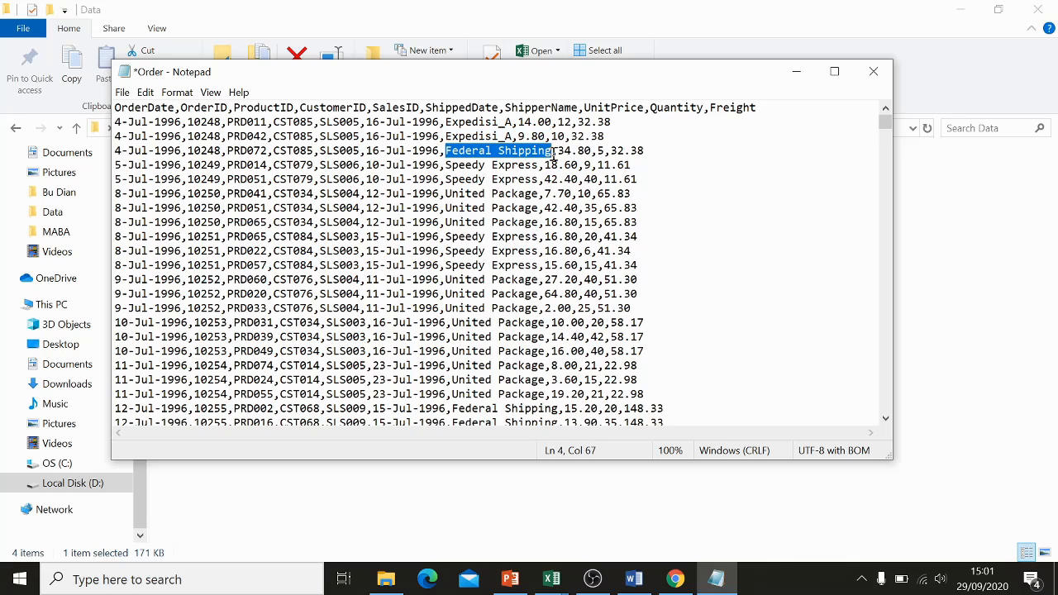
{"action": "type", "text": "Expedisi_A"}
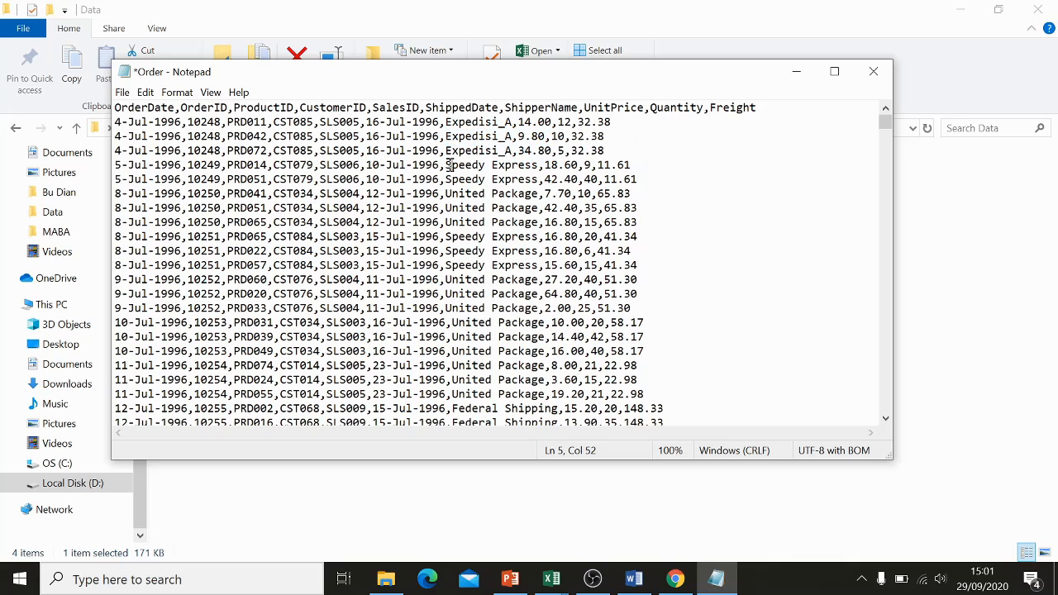
{"action": "left_click_drag", "start_coordinate": [450, 166], "coordinate": [535, 167]}
{"action": "left_click_drag", "start_coordinate": [447, 165], "coordinate": [539, 165]}
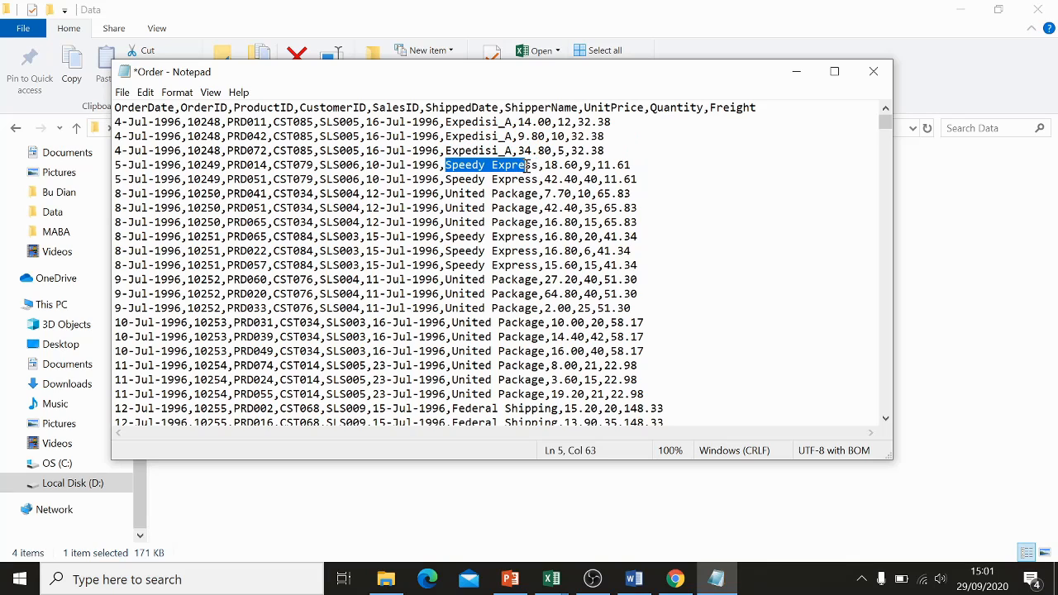
{"action": "type", "text": "Expedisi_A"}
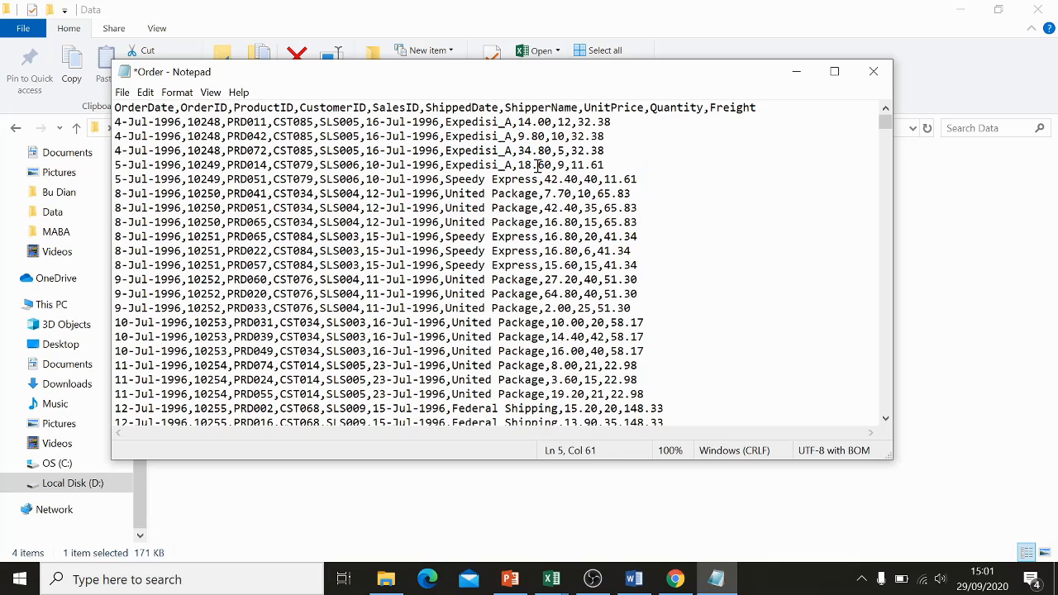
{"action": "key", "text": "ctrl+s"}
- Switch to the Power Pivot window and refresh the Order table from its source file
{"action": "key", "text": "alt+Tab"}
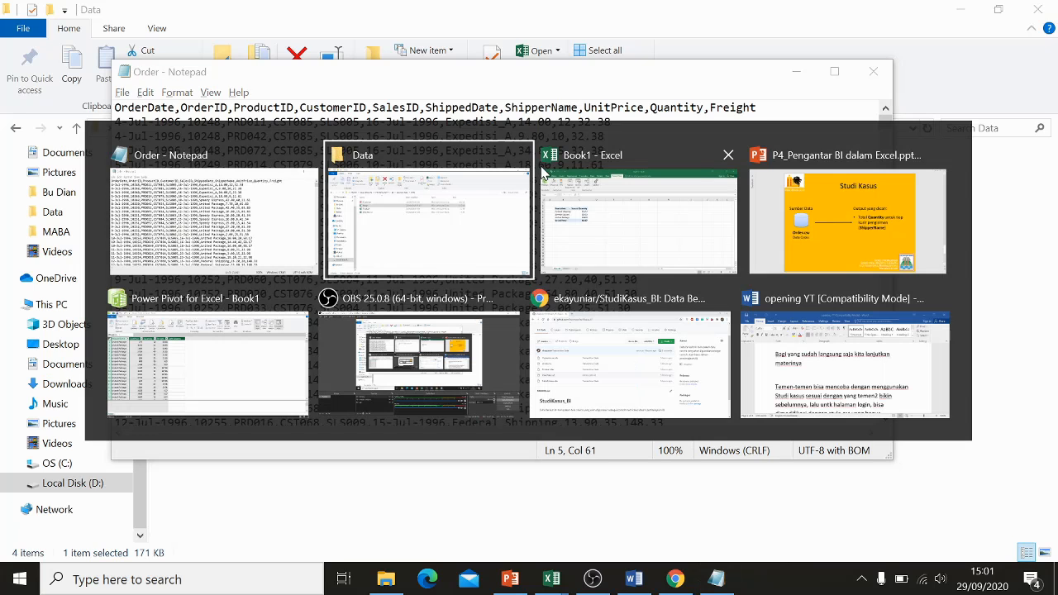
{"action": "left_click", "coordinate": [546, 194]}
{"action": "mouse_move", "coordinate": [555, 588]}
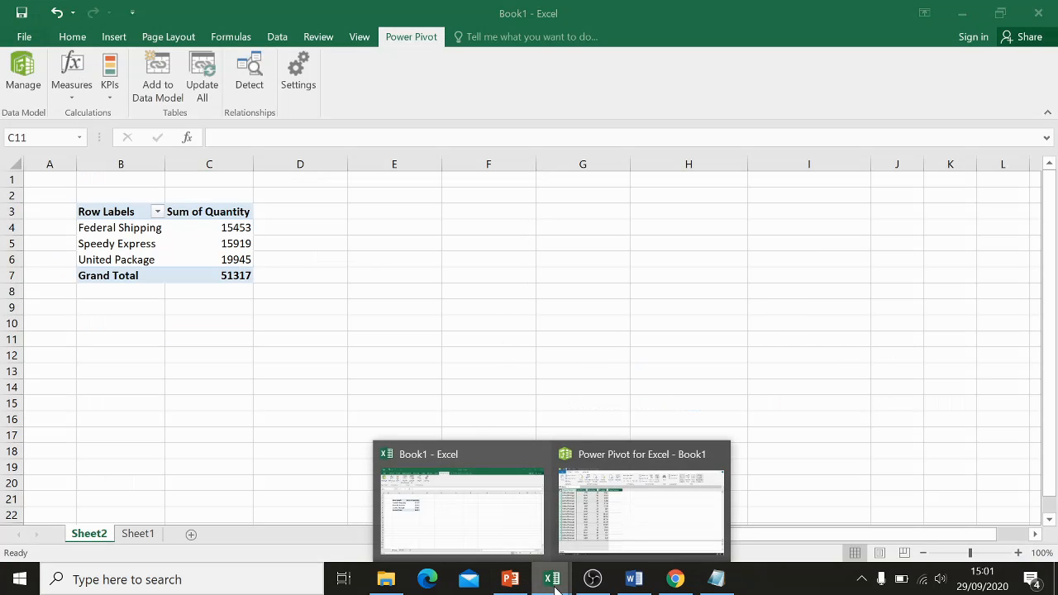
{"action": "left_click", "coordinate": [614, 524]}
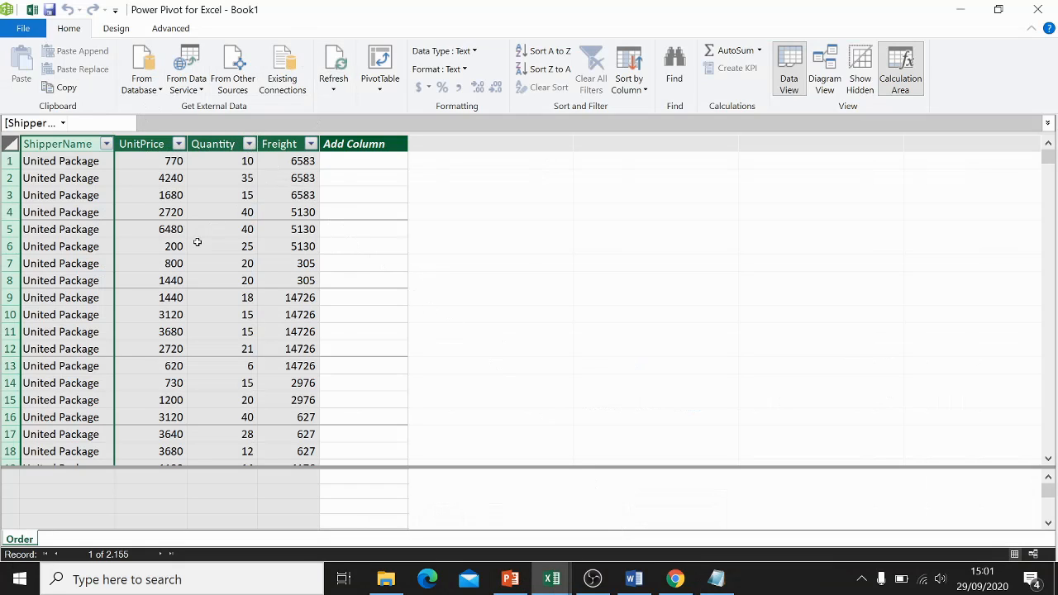
{"action": "left_click", "coordinate": [335, 58]}
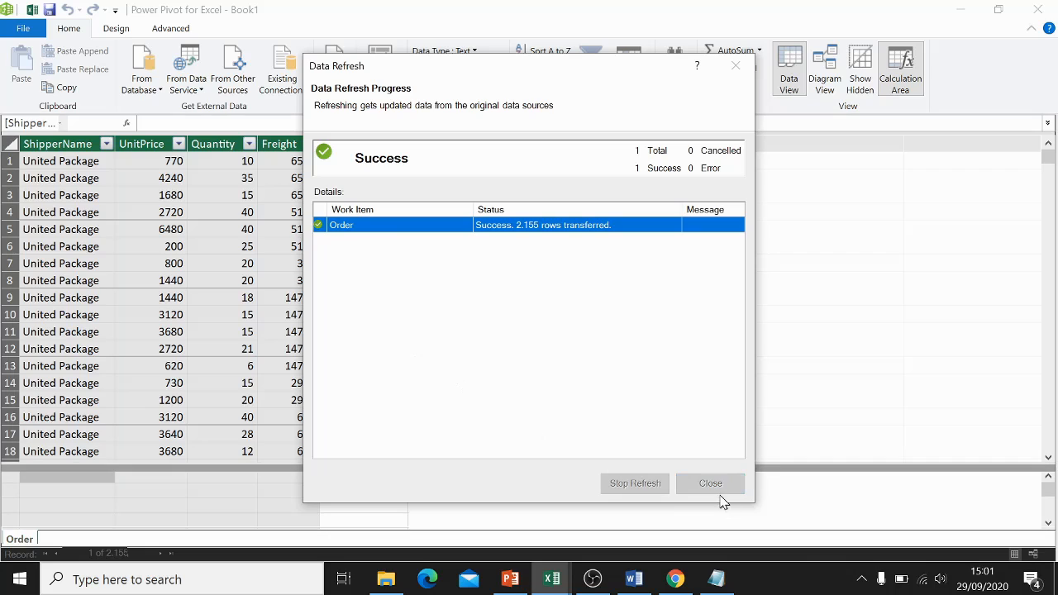
- Examine the ShipperName column of the refreshed Order table for the edited shipper name
{"action": "left_click", "coordinate": [200, 253]}
{"action": "left_click", "coordinate": [78, 231]}
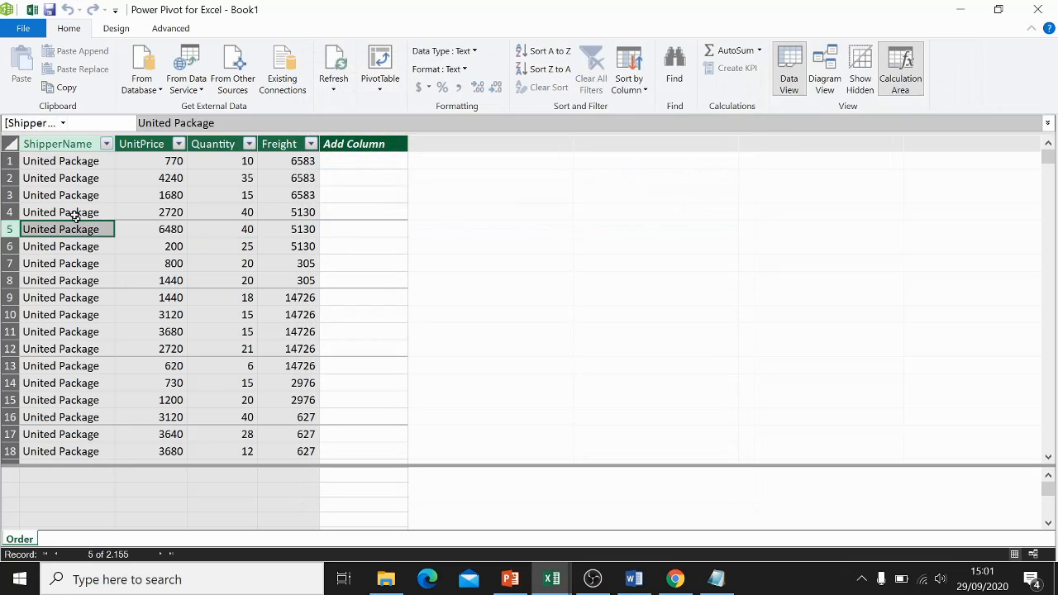
{"action": "left_click", "coordinate": [72, 163]}
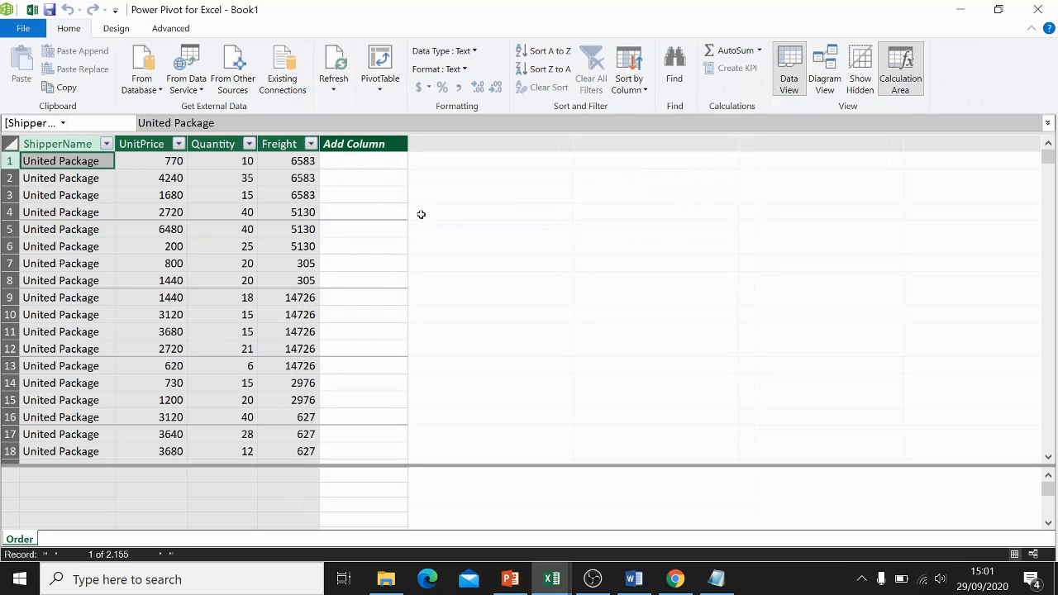
{"action": "scroll", "coordinate": [95, 267], "scroll_direction": "down", "scroll_amount": 1}
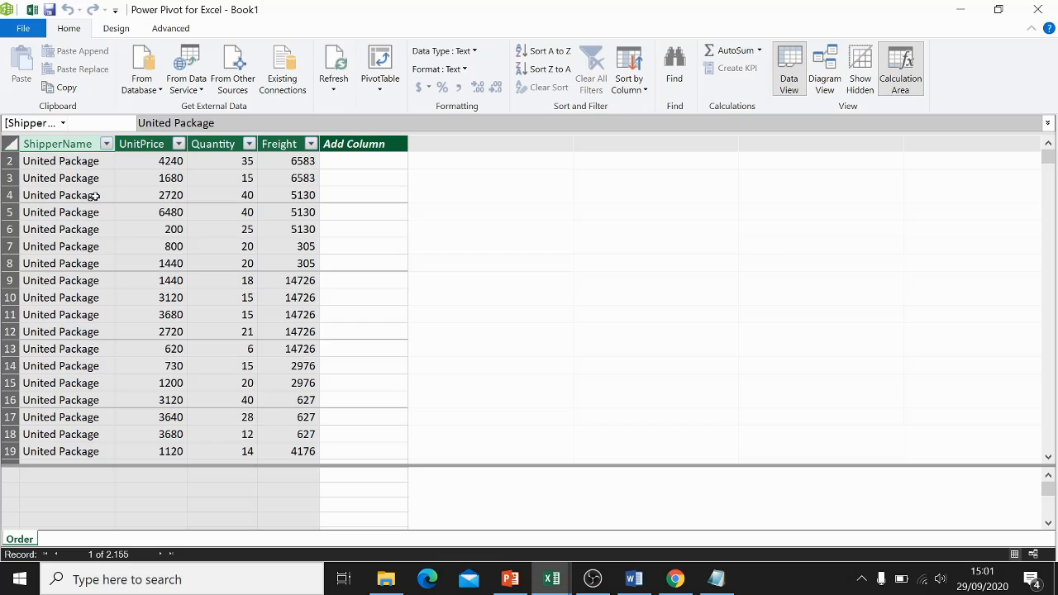
{"action": "scroll", "coordinate": [94, 198], "scroll_direction": "up", "scroll_amount": 1}
{"action": "mouse_move", "coordinate": [555, 582]}
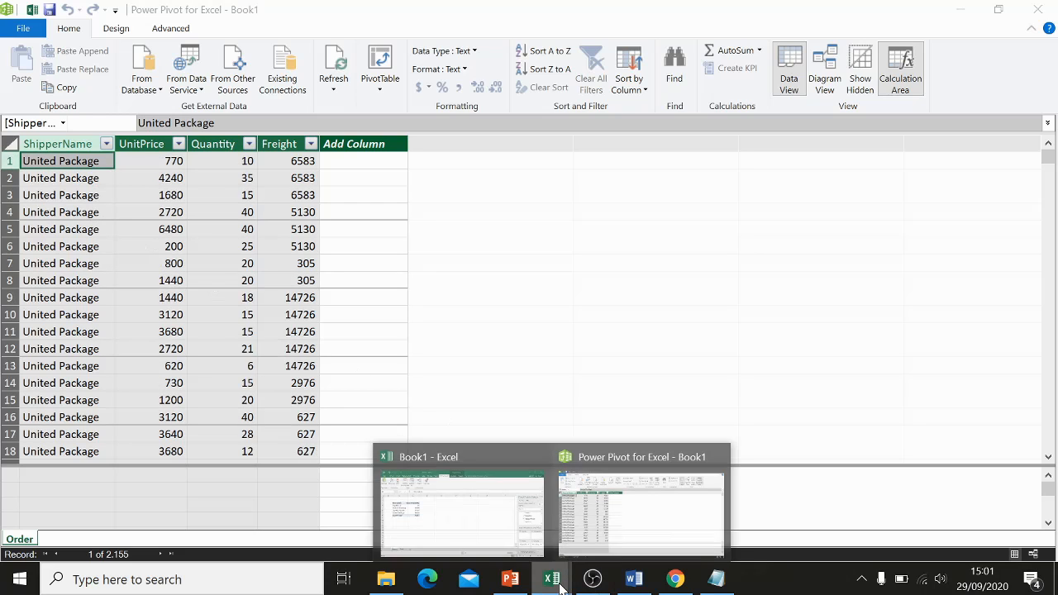
- Switch to the Book1 workbook and examine the Expedisi_A row and its quantity in the PivotTable
{"action": "left_click", "coordinate": [446, 508]}
{"action": "left_click", "coordinate": [279, 275]}
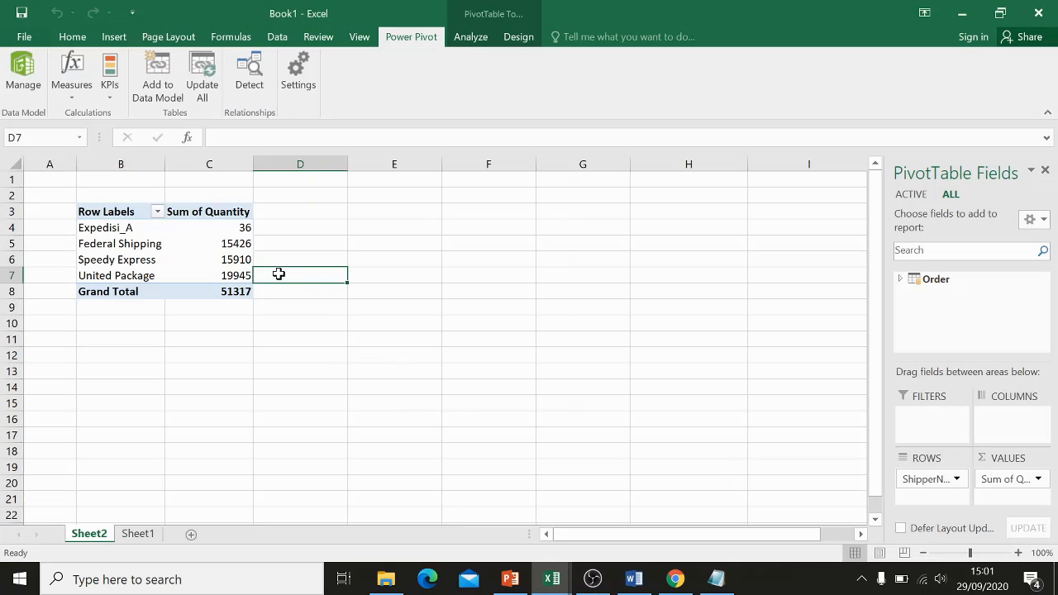
{"action": "left_click", "coordinate": [105, 229]}
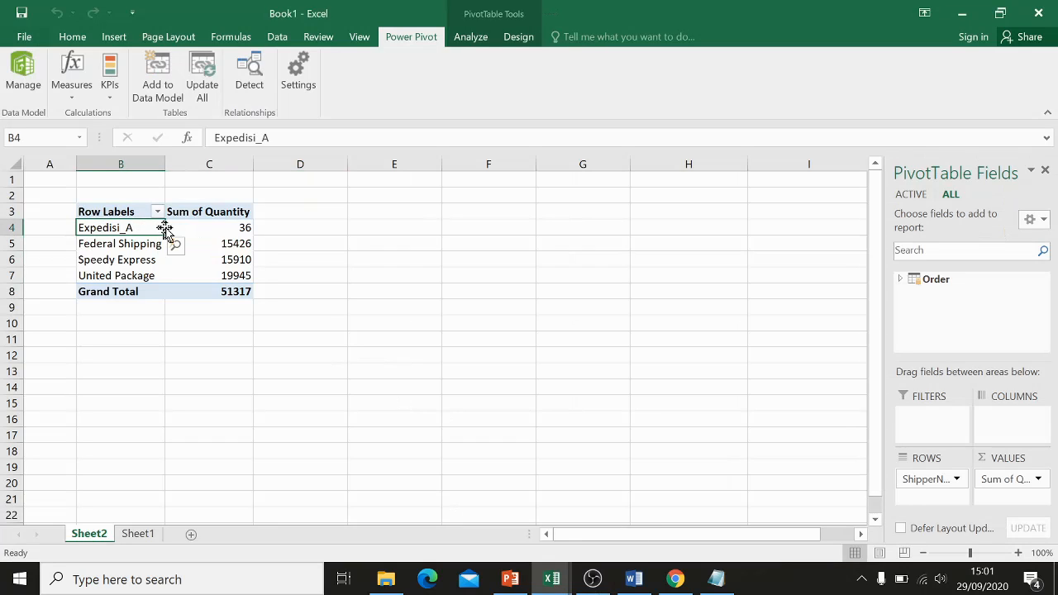
{"action": "mouse_move", "coordinate": [197, 225]}
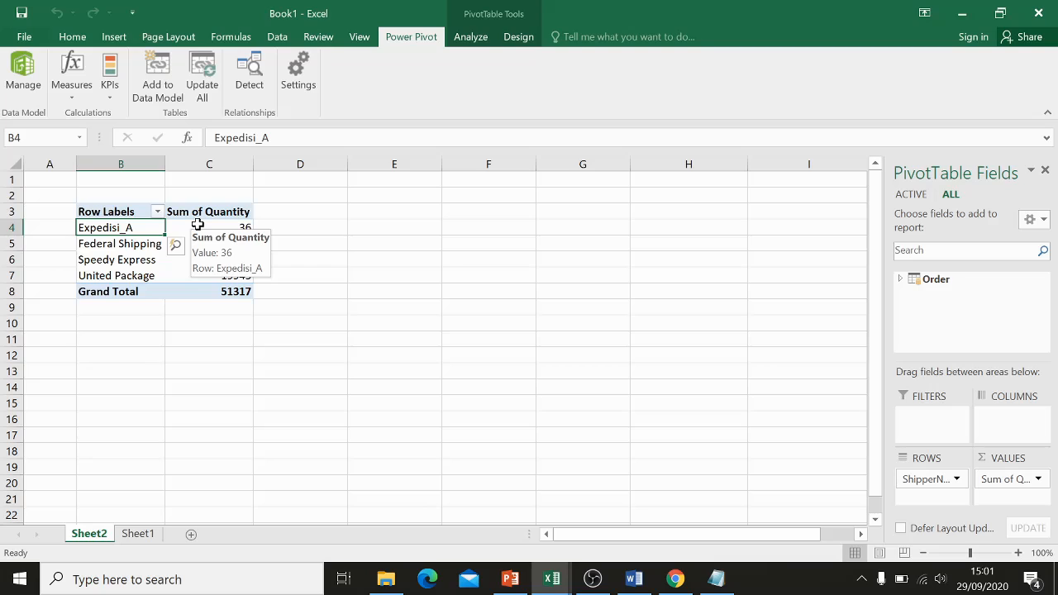
{"action": "left_click", "coordinate": [197, 225]}
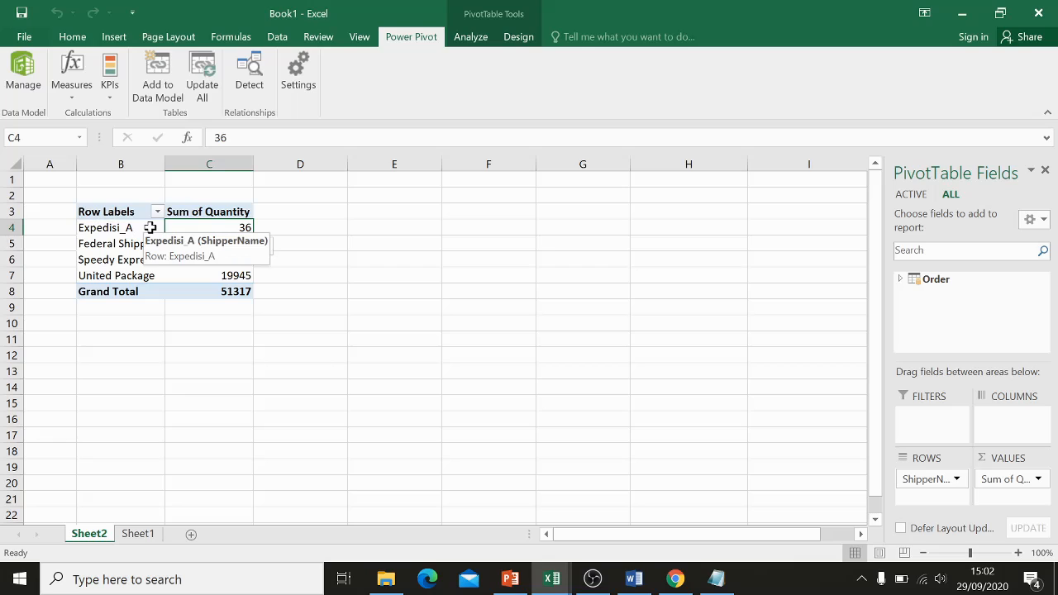
{"action": "left_click", "coordinate": [202, 354]}
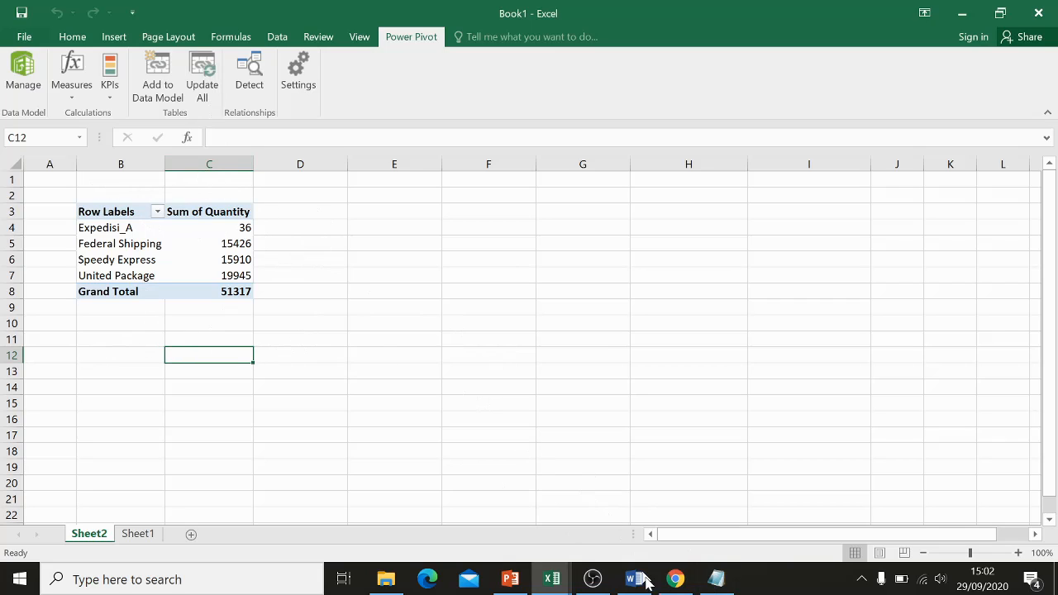
- Close the Order source file in Notepad and the Power Pivot window, returning to the Book1 workbook
{"action": "left_click", "coordinate": [721, 575]}
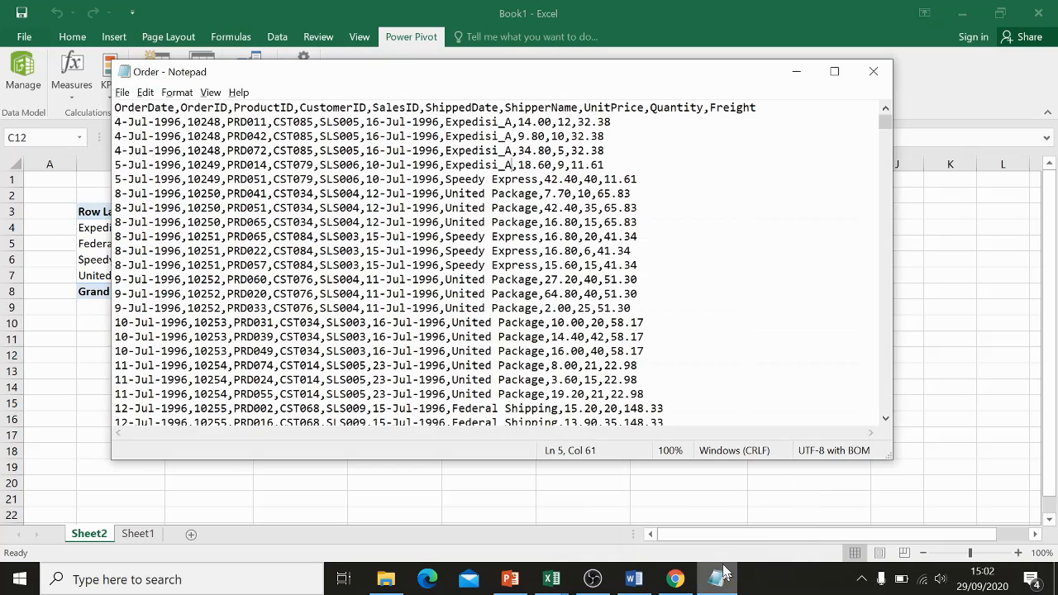
{"action": "left_click", "coordinate": [875, 72]}
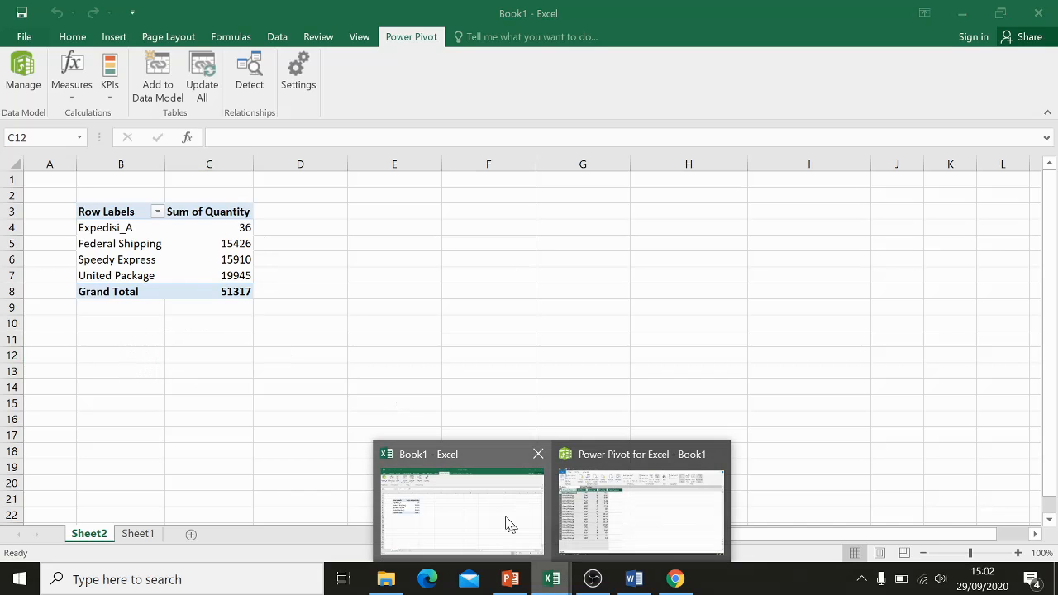
{"action": "left_click", "coordinate": [499, 515]}
{"action": "mouse_move", "coordinate": [551, 575]}
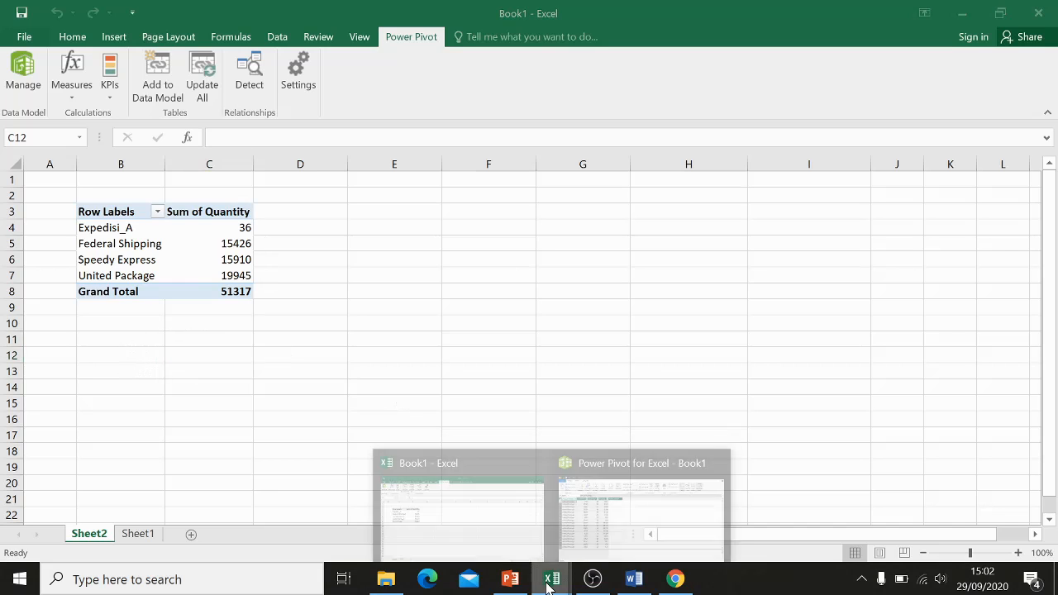
{"action": "left_click", "coordinate": [624, 514]}
{"action": "left_click", "coordinate": [222, 215]}
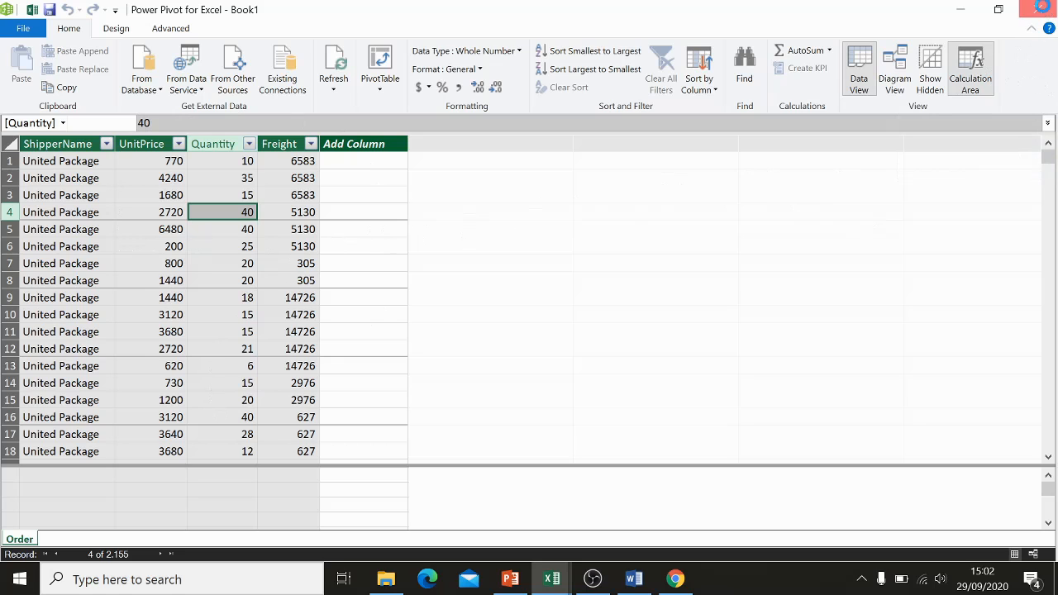
{"action": "left_click", "coordinate": [1040, 10]}
{"action": "left_click", "coordinate": [386, 324]}
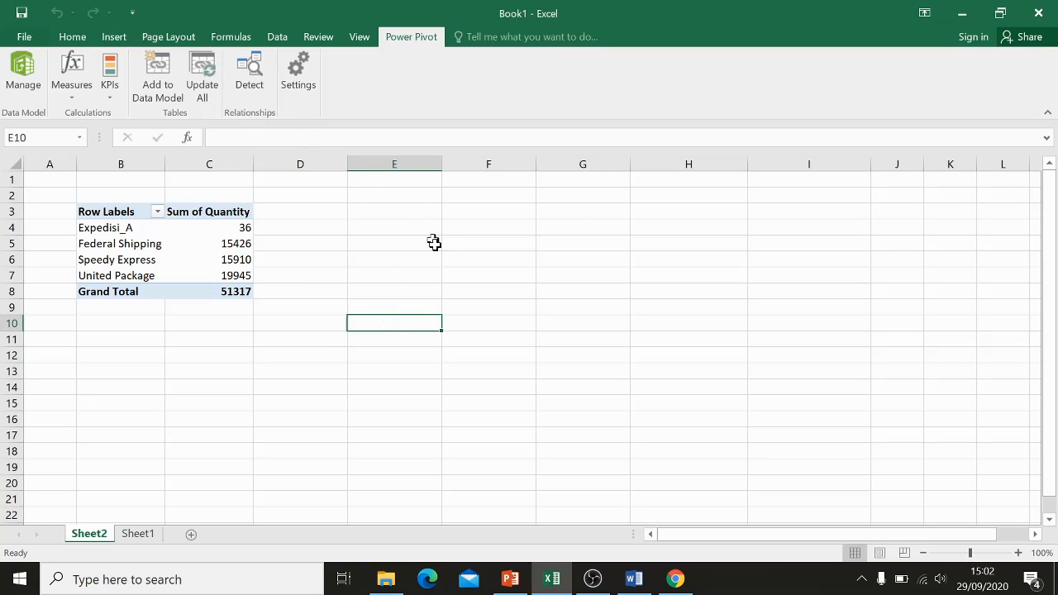
- Start saving the workbook with Save As and browse to Local Disk (D:)
{"action": "left_click", "coordinate": [72, 38]}
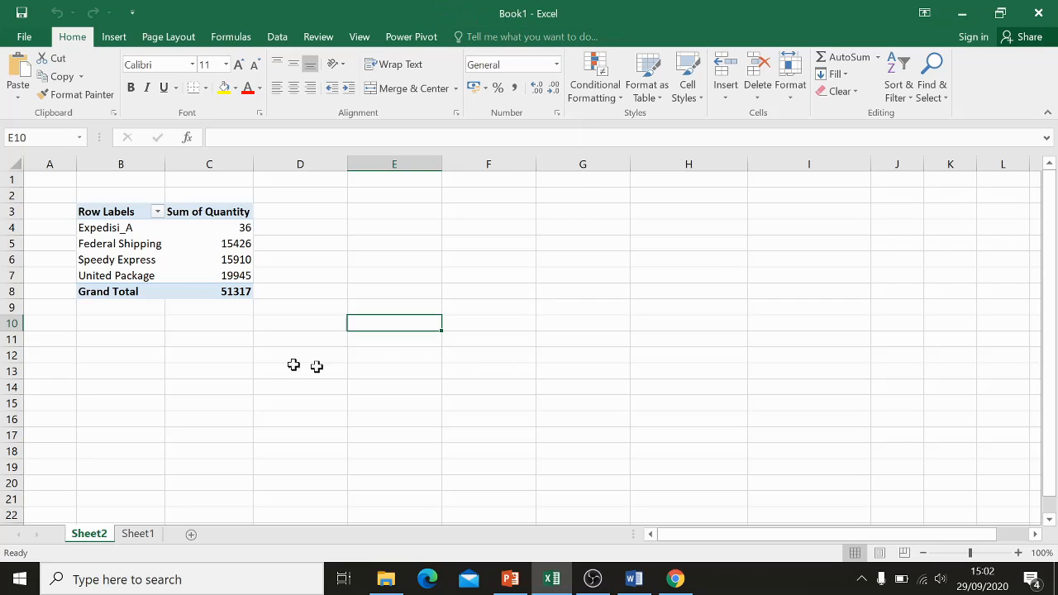
{"action": "left_click", "coordinate": [25, 38]}
{"action": "left_click", "coordinate": [43, 175]}
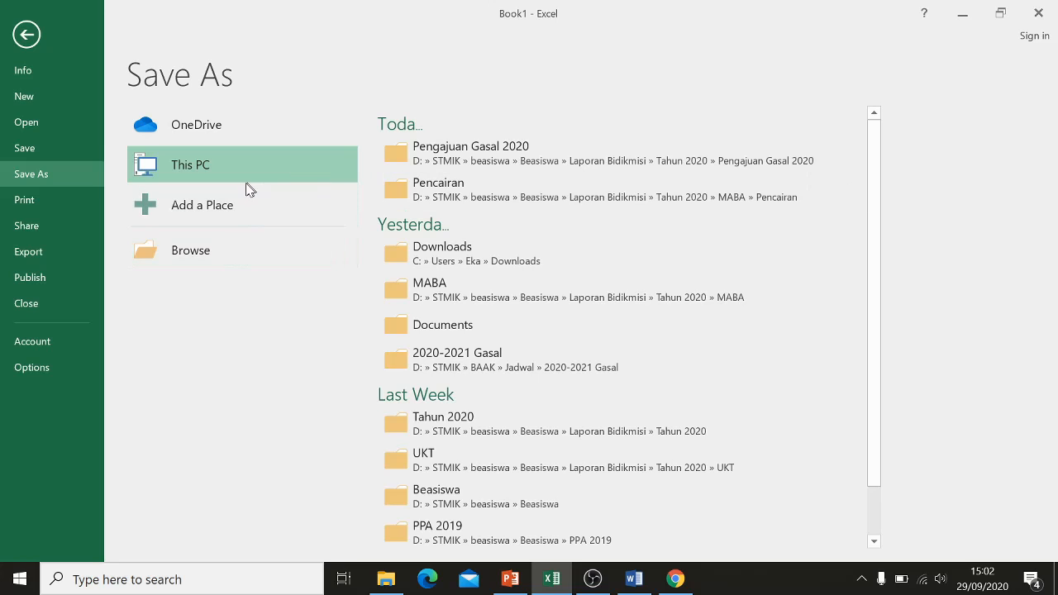
{"action": "left_click", "coordinate": [208, 263]}
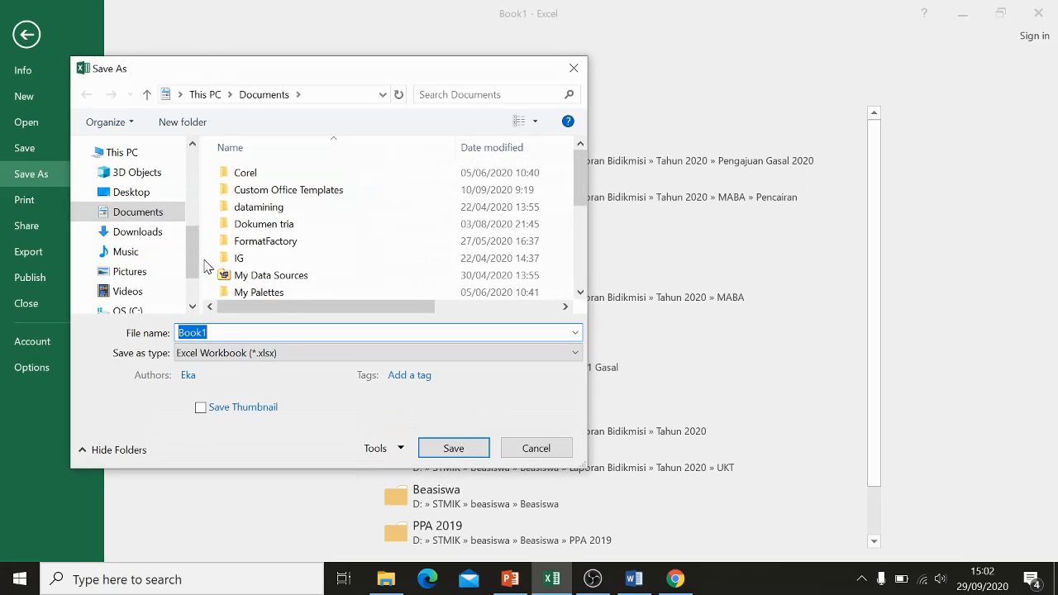
{"action": "left_click_drag", "start_coordinate": [193, 252], "coordinate": [194, 188]}
{"action": "scroll", "coordinate": [190, 199], "scroll_direction": "down", "scroll_amount": 4}
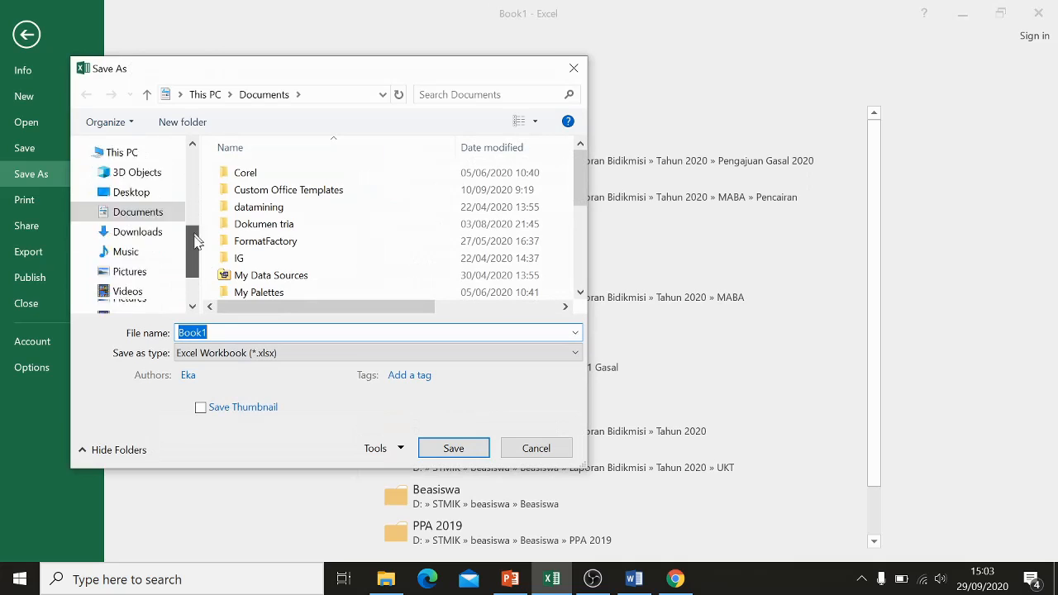
{"action": "left_click", "coordinate": [168, 267]}
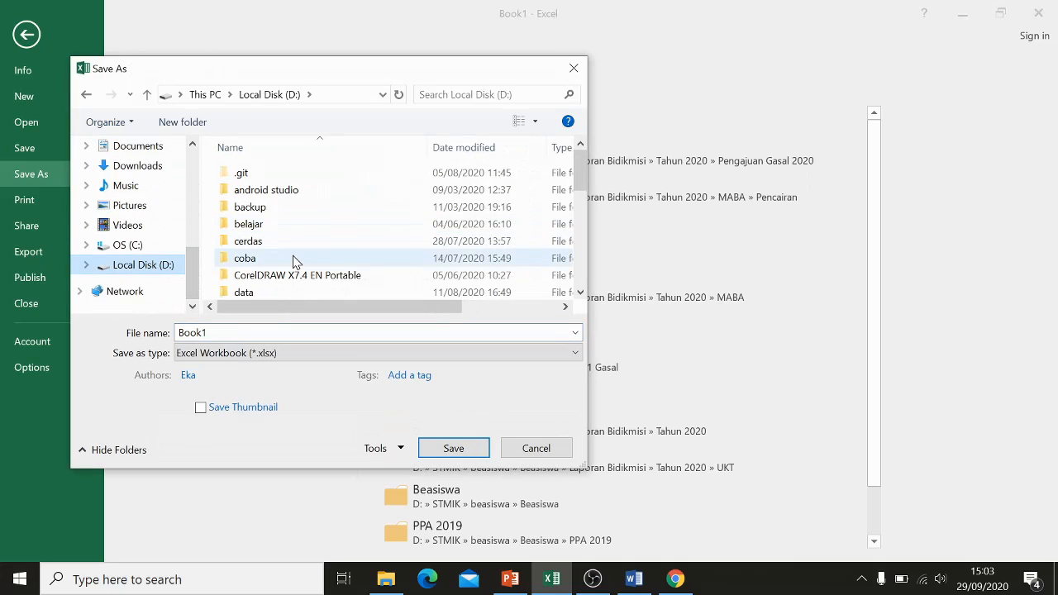
- Open the folder PTA 2016-2017 > BI > Sumber Data as the save location
{"action": "left_click", "coordinate": [292, 258]}
{"action": "scroll", "coordinate": [293, 256], "scroll_direction": "down", "scroll_amount": 4}
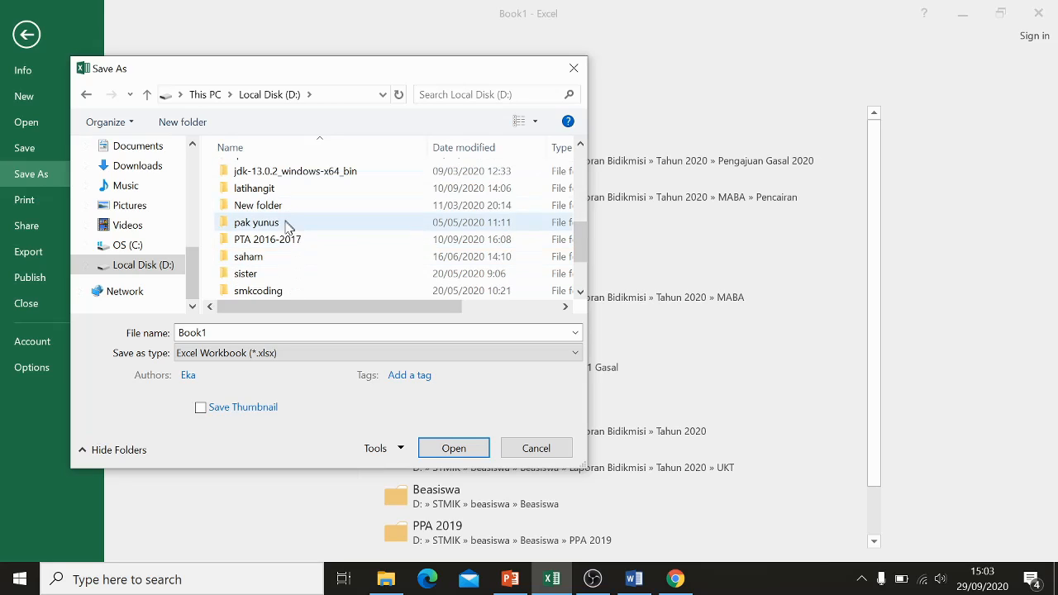
{"action": "double_click", "coordinate": [293, 239]}
{"action": "left_click", "coordinate": [265, 180]}
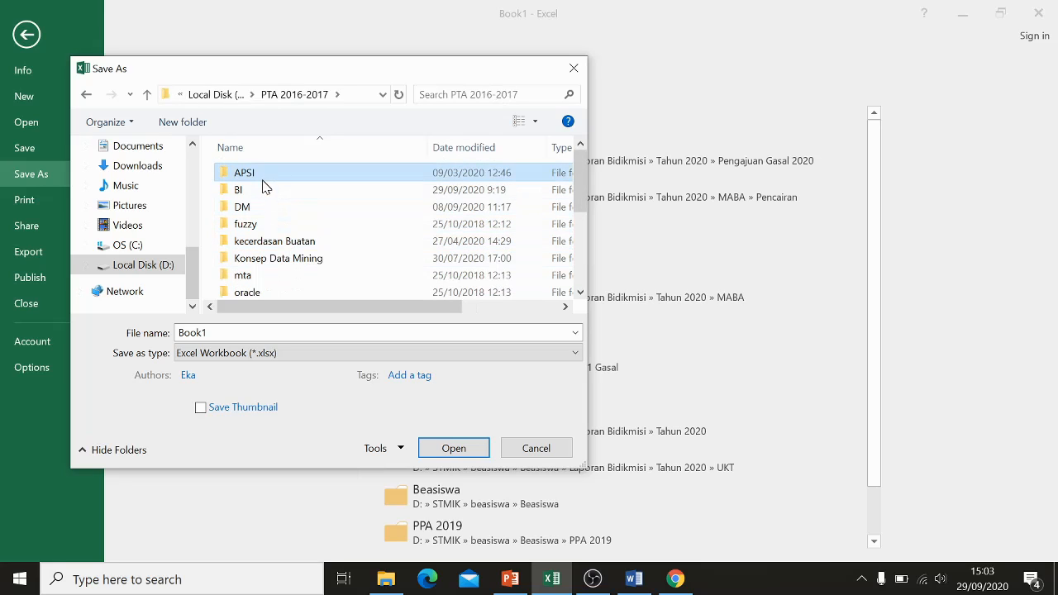
{"action": "double_click", "coordinate": [265, 190]}
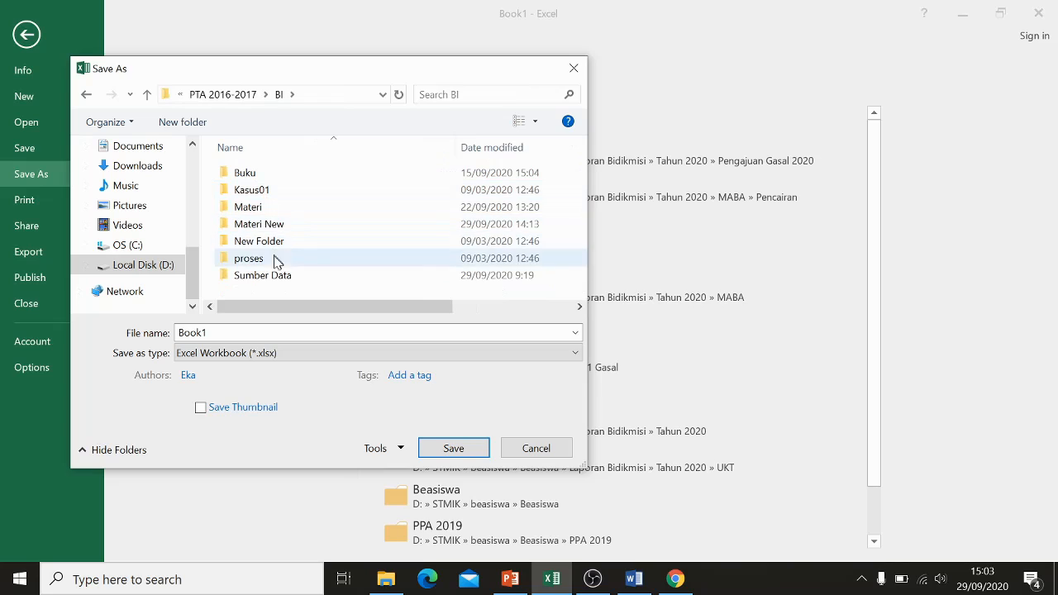
{"action": "left_click", "coordinate": [253, 208]}
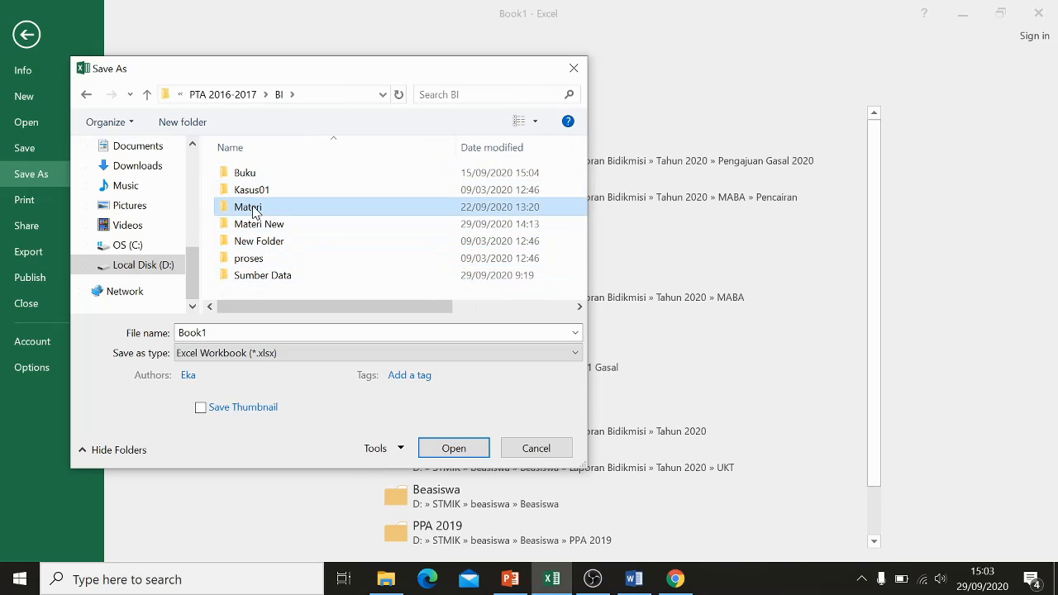
{"action": "left_click", "coordinate": [279, 275]}
{"action": "double_click", "coordinate": [279, 278]}
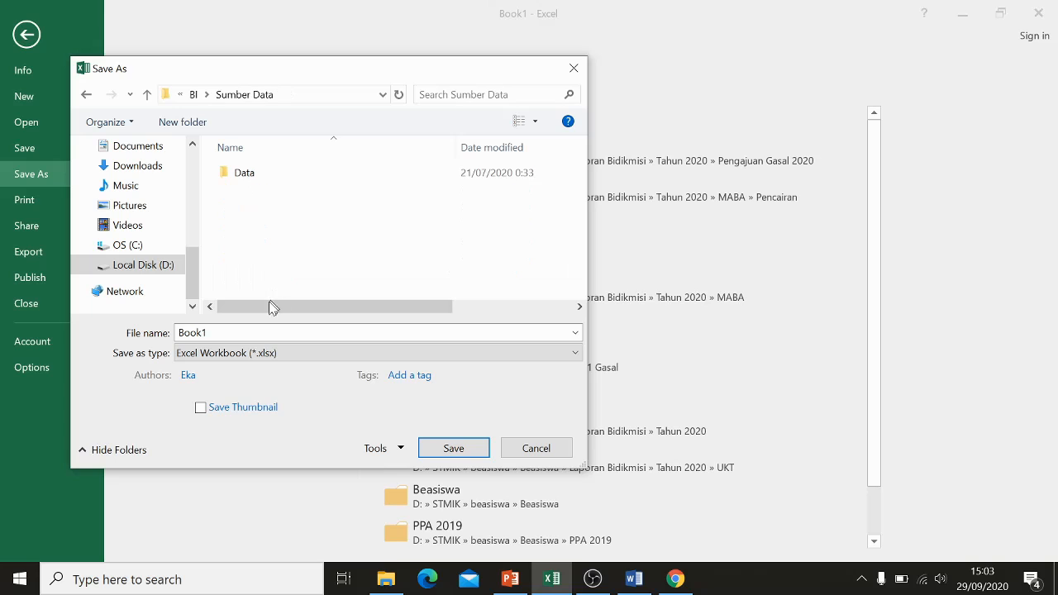
- Keep Excel Workbook (*.xlsx) as the file type and create a new folder named Output_1 in Sumber Data
{"action": "left_click", "coordinate": [261, 353]}
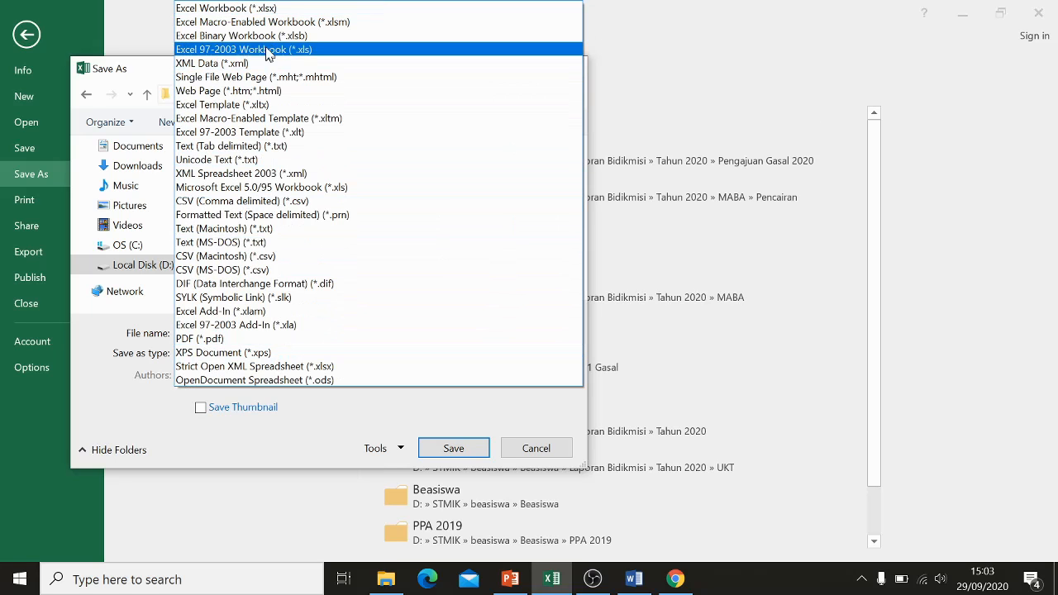
{"action": "left_click", "coordinate": [266, 10]}
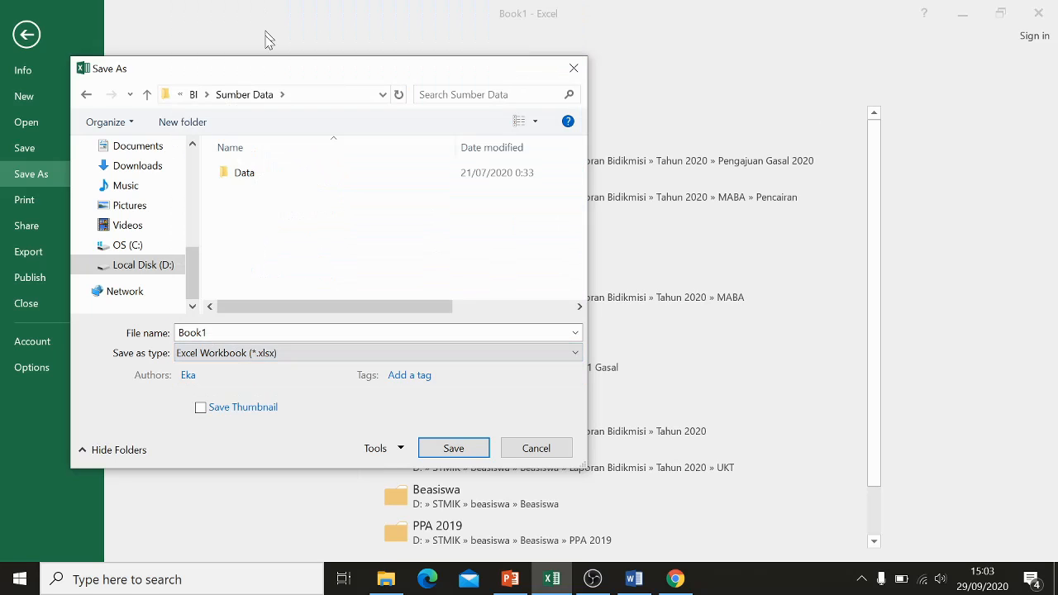
{"action": "left_click", "coordinate": [189, 129]}
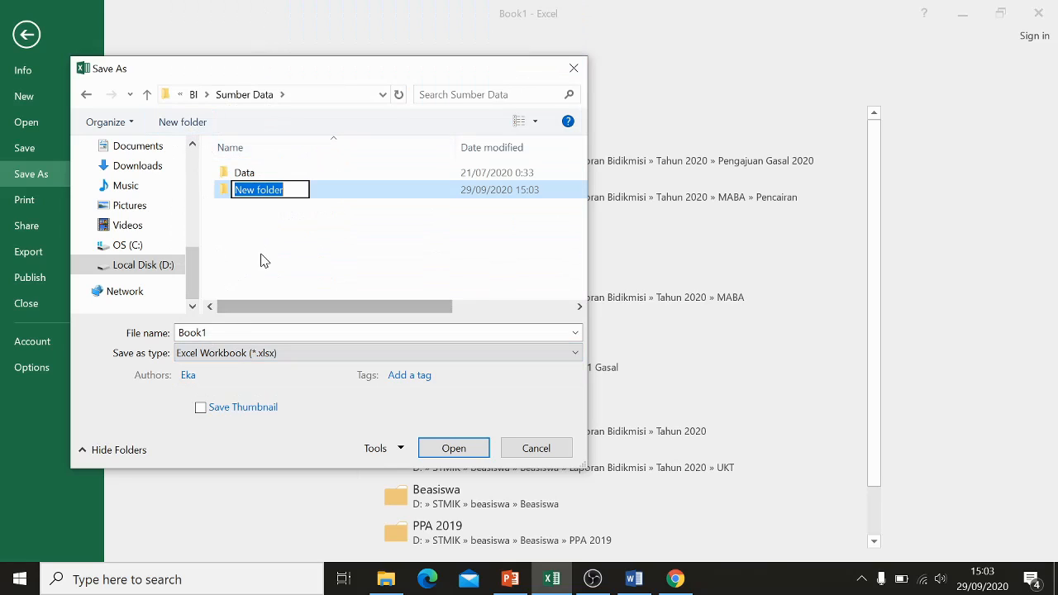
{"action": "type", "text": "Output"}
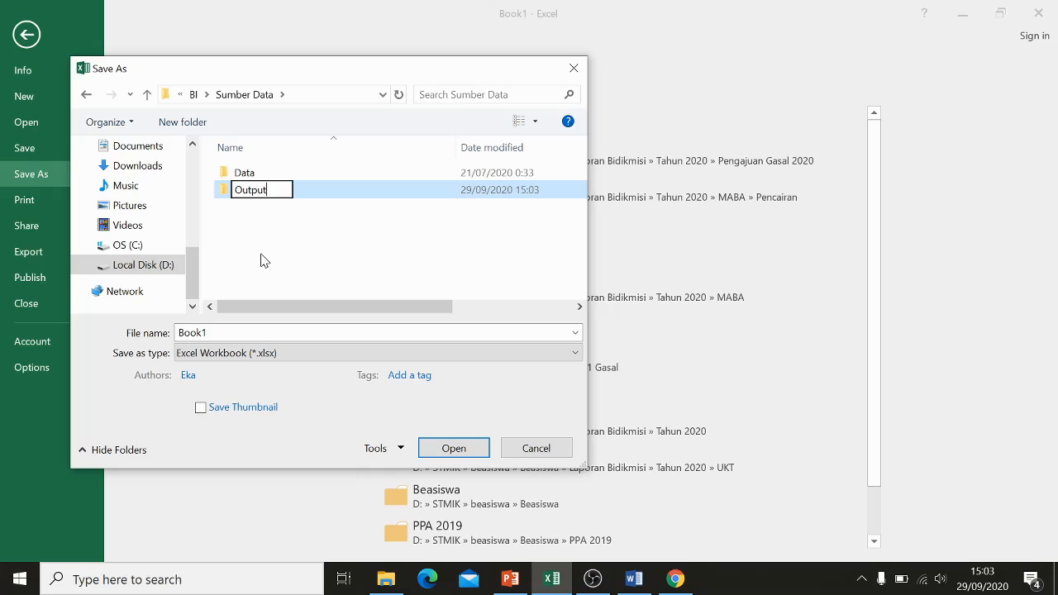
{"action": "type", "text": "_1"}
- Save the workbook as Contoh 1 in the Output_1 folder
{"action": "left_click", "coordinate": [272, 333]}
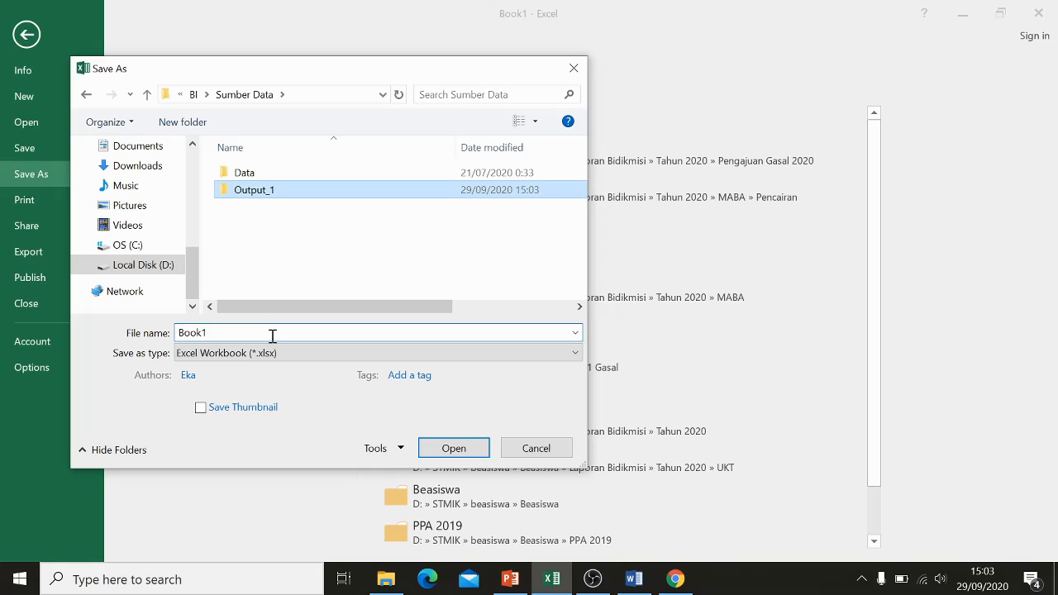
{"action": "left_click", "coordinate": [272, 334]}
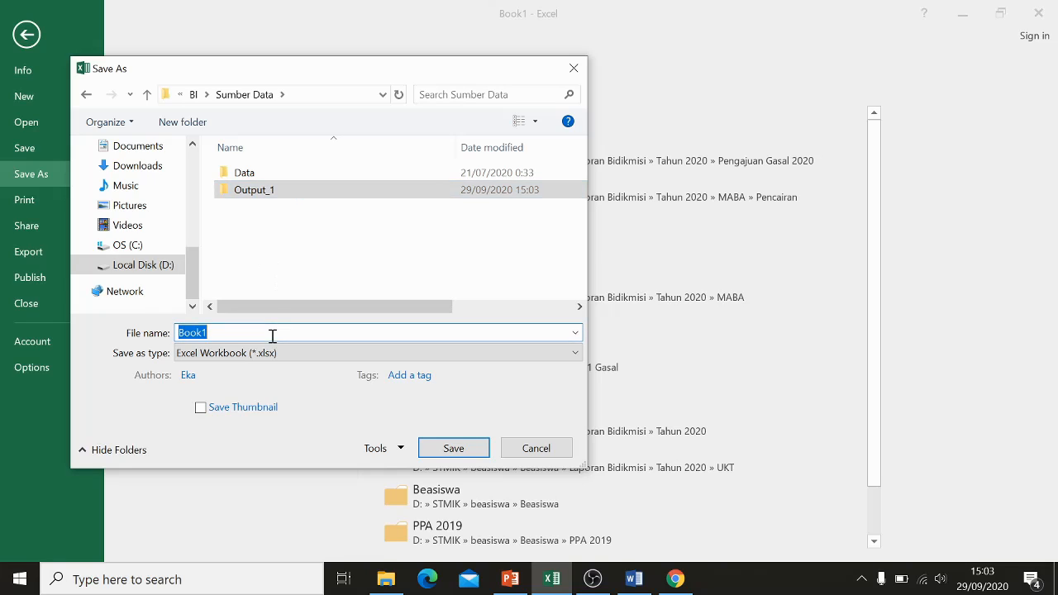
{"action": "double_click", "coordinate": [274, 186]}
{"action": "left_click", "coordinate": [243, 334]}
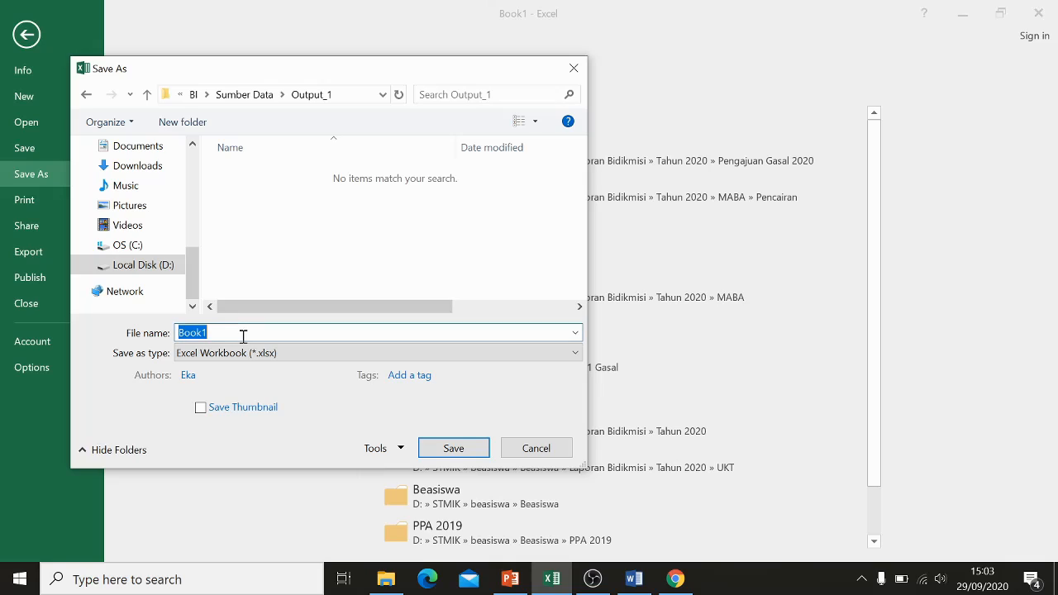
{"action": "type", "text": "Contoh"}
{"action": "key", "text": "Return"}
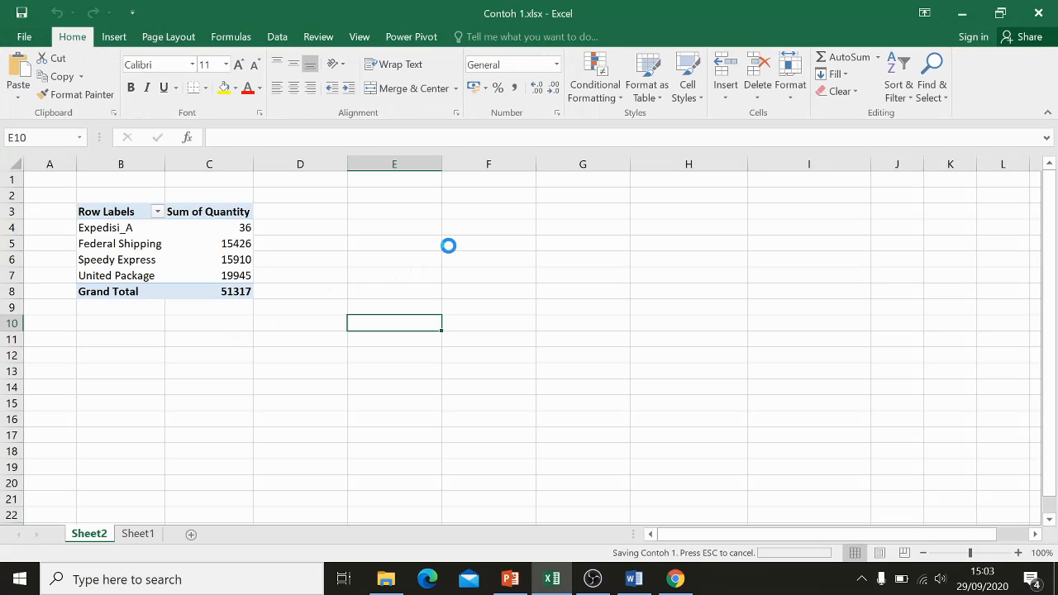
{"action": "left_click", "coordinate": [448, 246]}
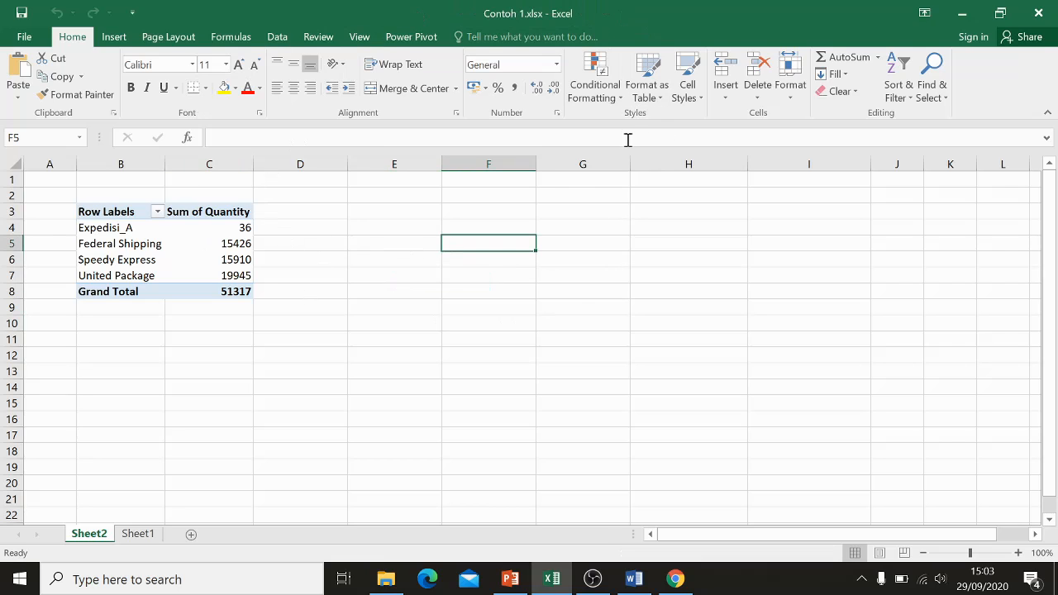
{"action": "left_click", "coordinate": [312, 291]}
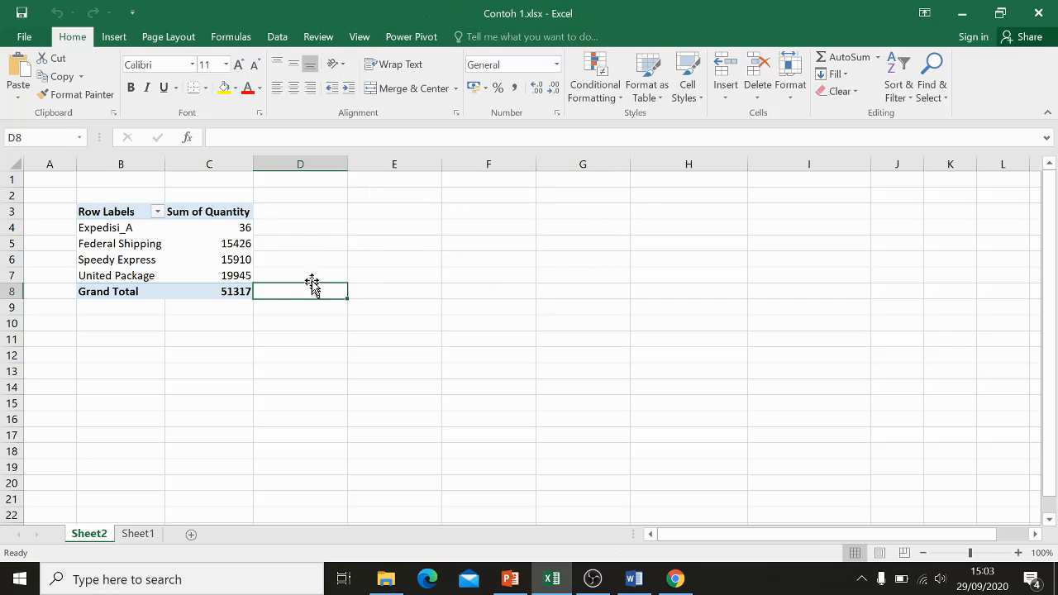
{"action": "left_click", "coordinate": [424, 223]}
{"action": "left_click", "coordinate": [390, 272]}
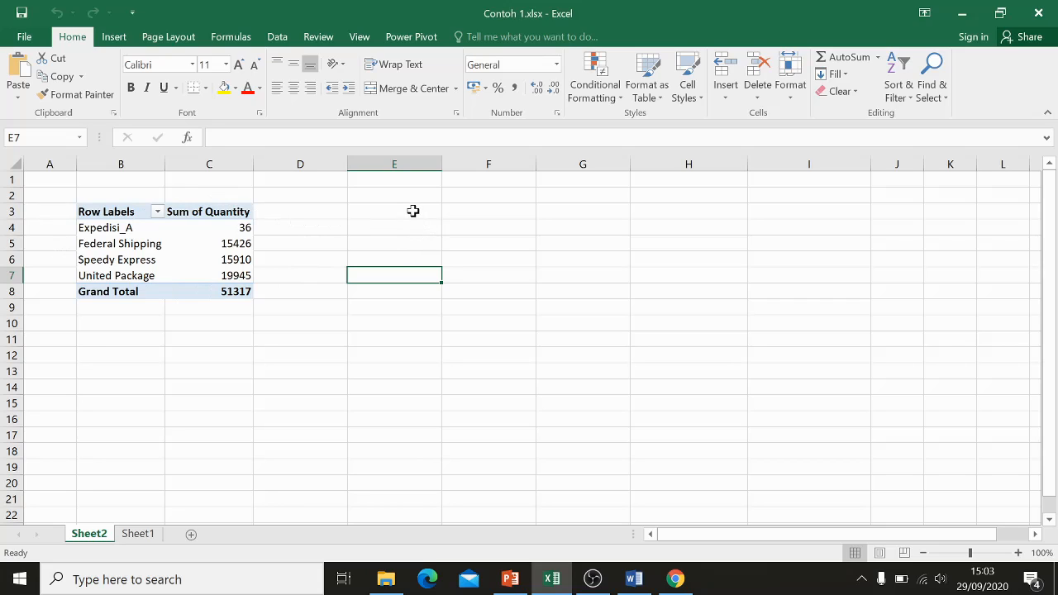
- Enter Pie Chart in cell E3 and Bar Chart in cell E4, and save the workbook
{"action": "left_click", "coordinate": [413, 211]}
{"action": "type", "text": "Pie Chart"}
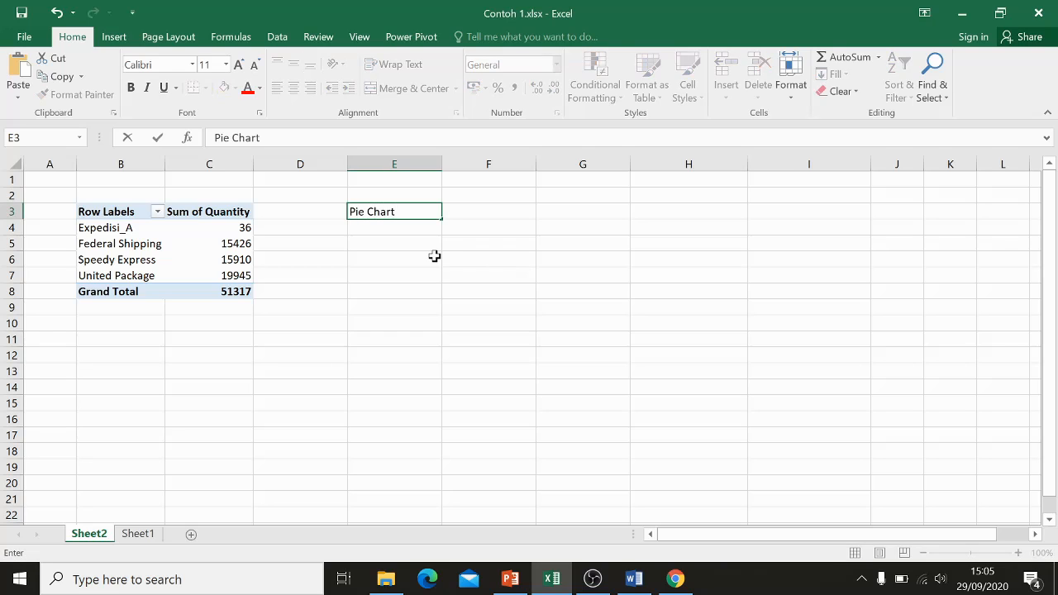
{"action": "key", "text": "Return"}
{"action": "type", "text": "Bar"}
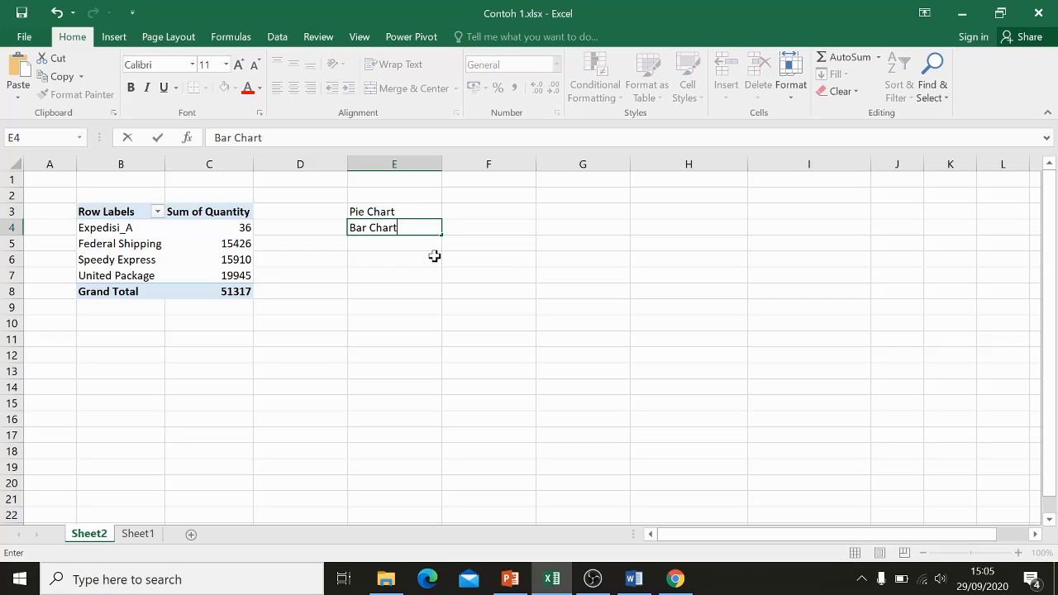
{"action": "type", "text": " Chart"}
{"action": "key", "text": "Return"}
{"action": "key", "text": "ctrl+s"}
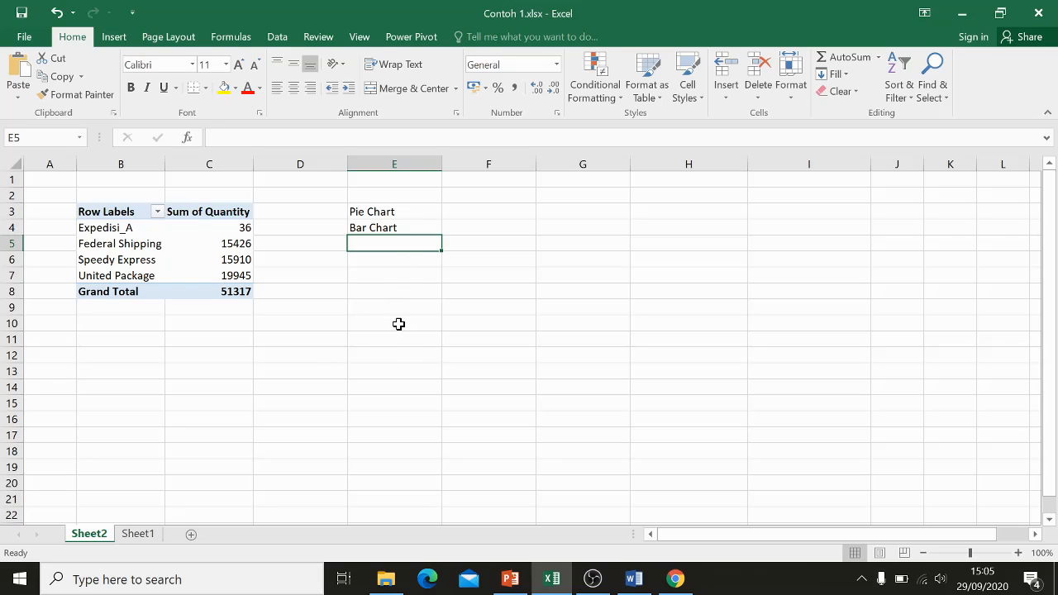
{"action": "left_click", "coordinate": [115, 36]}
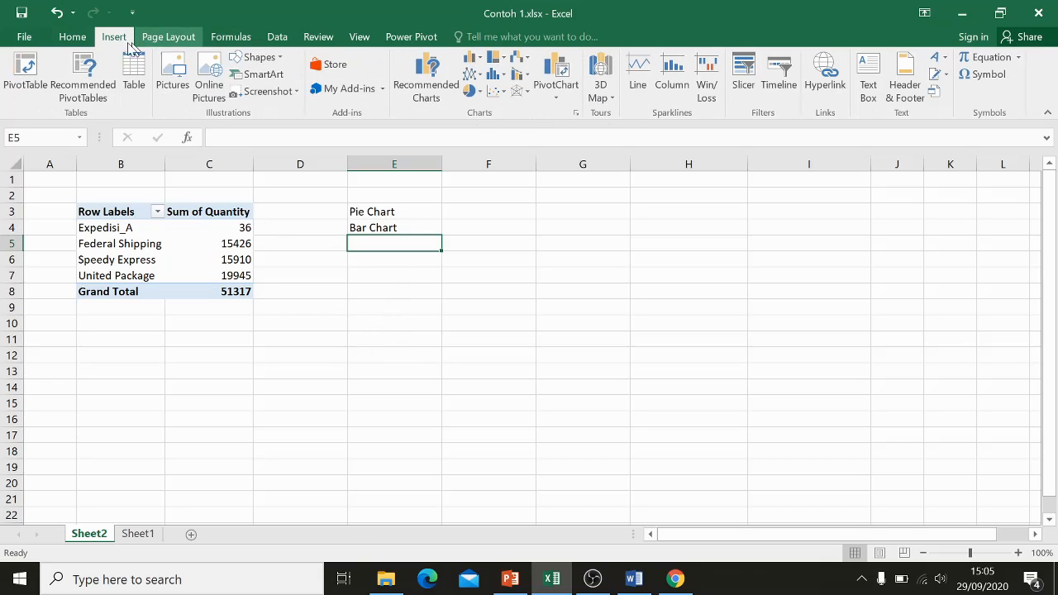
{"action": "left_click", "coordinate": [80, 38]}
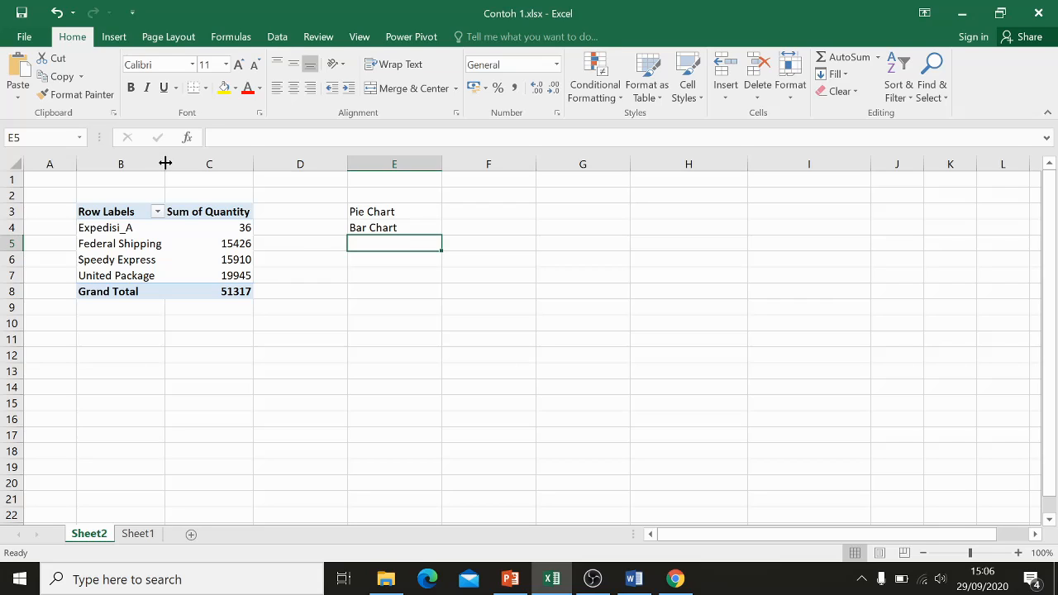
- Widen column B of the PivotTable sheet slightly
{"action": "left_click_drag", "start_coordinate": [165, 164], "coordinate": [177, 164]}
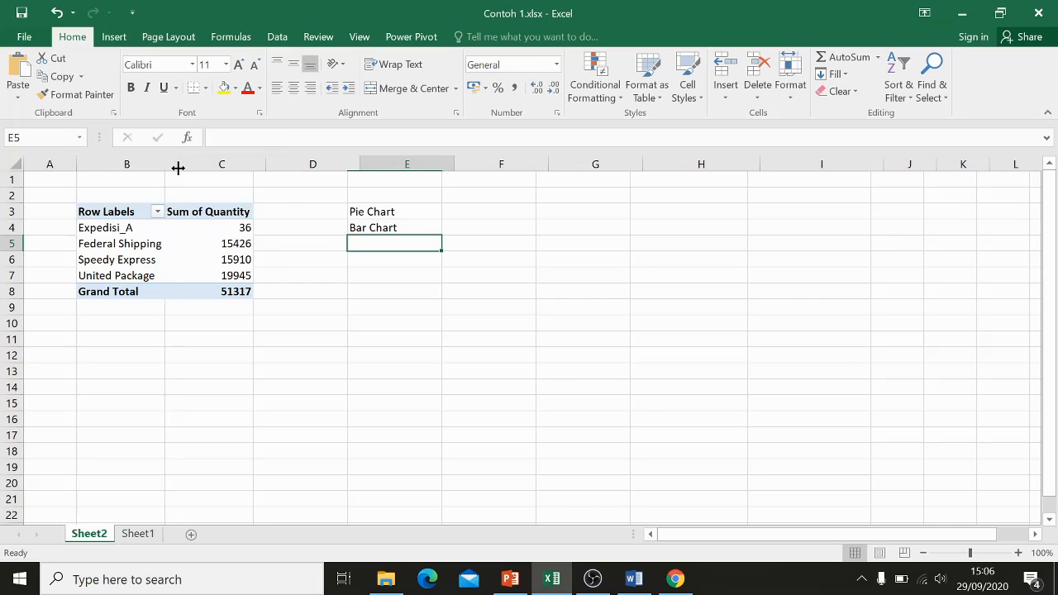
{"action": "left_click", "coordinate": [367, 303]}
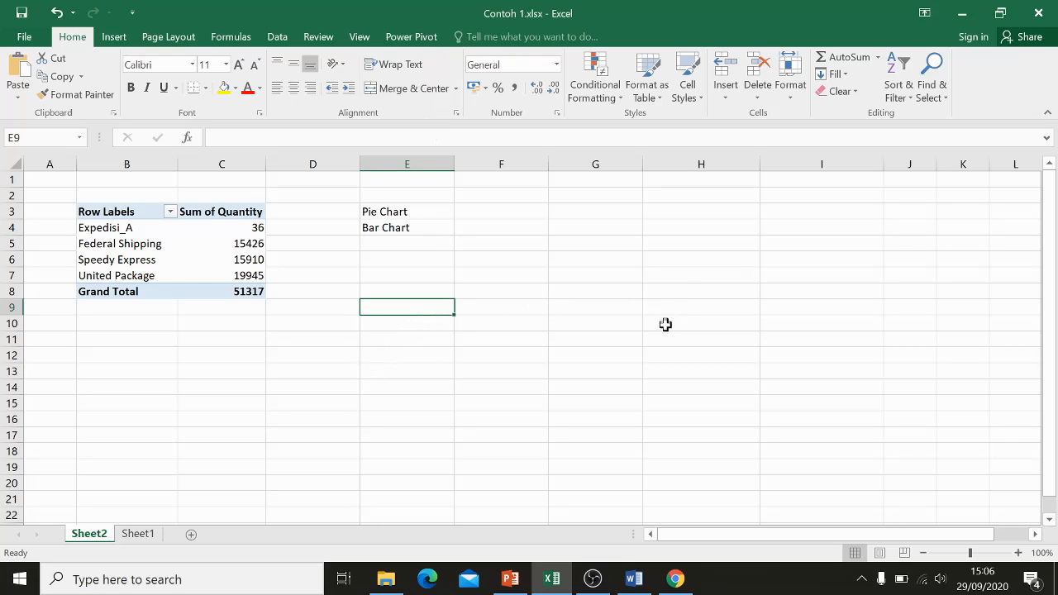
{"action": "mouse_move", "coordinate": [605, 590]}
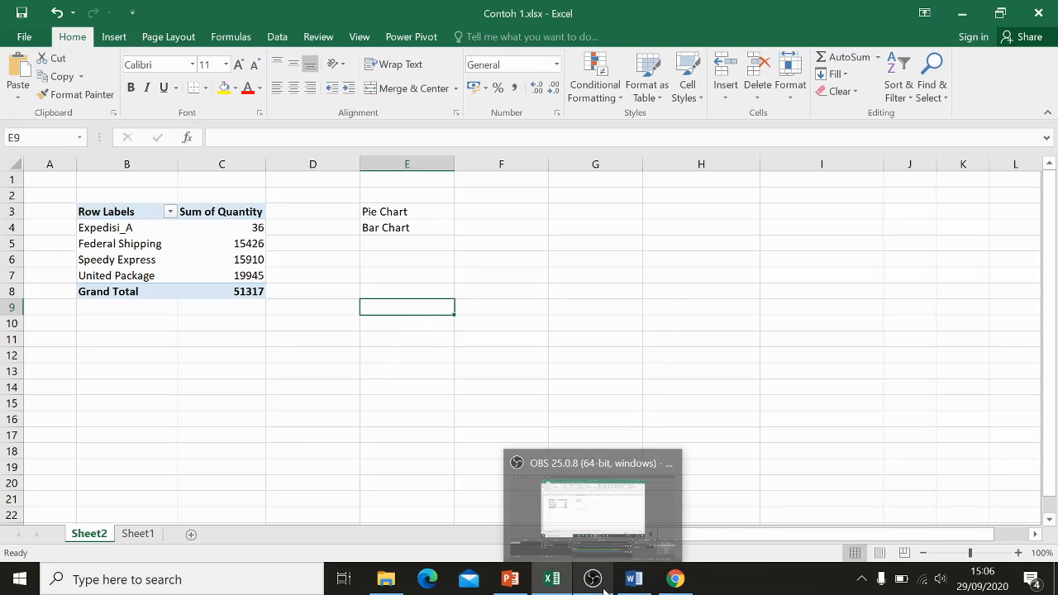